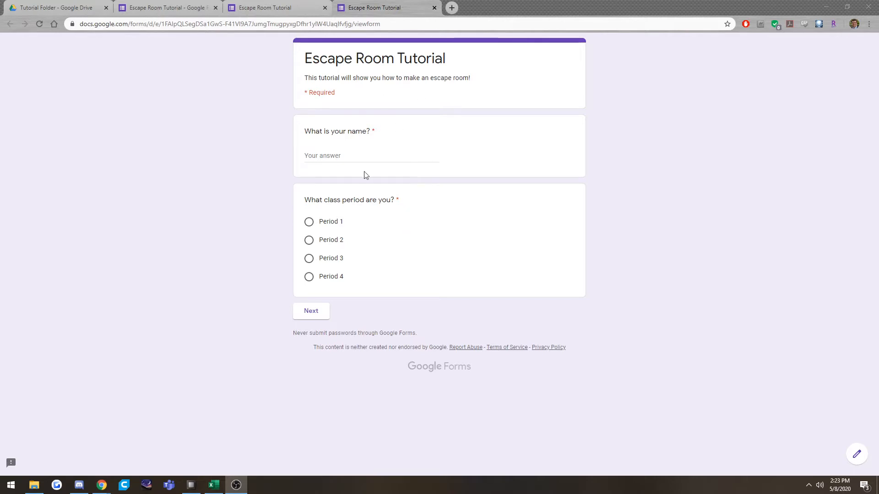
# Fill in the respondent's name, choose Period 4 as the class period, and continue to the multiple choice section.
pyautogui.click(363, 157)
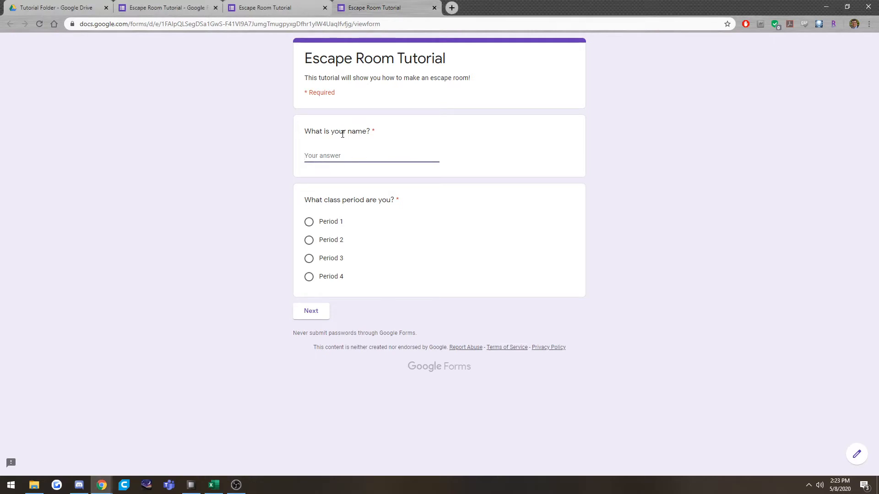
pyautogui.write('Devon')
pyautogui.click(309, 277)
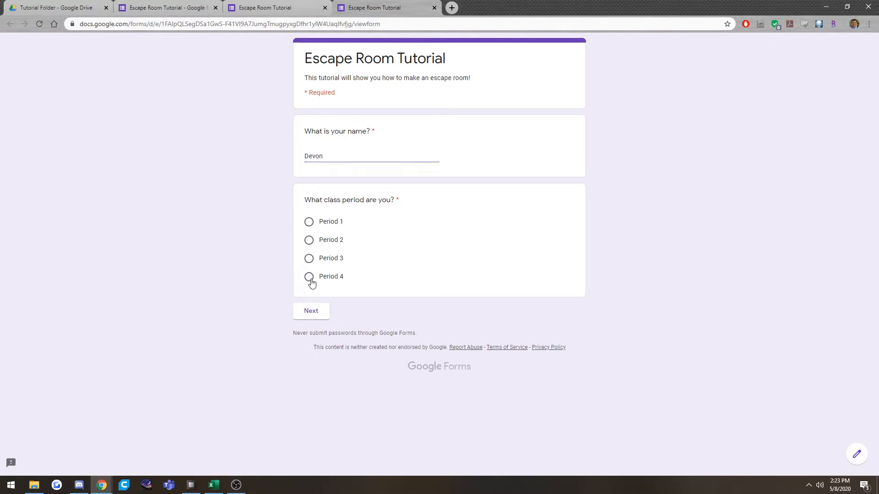
pyautogui.click(316, 312)
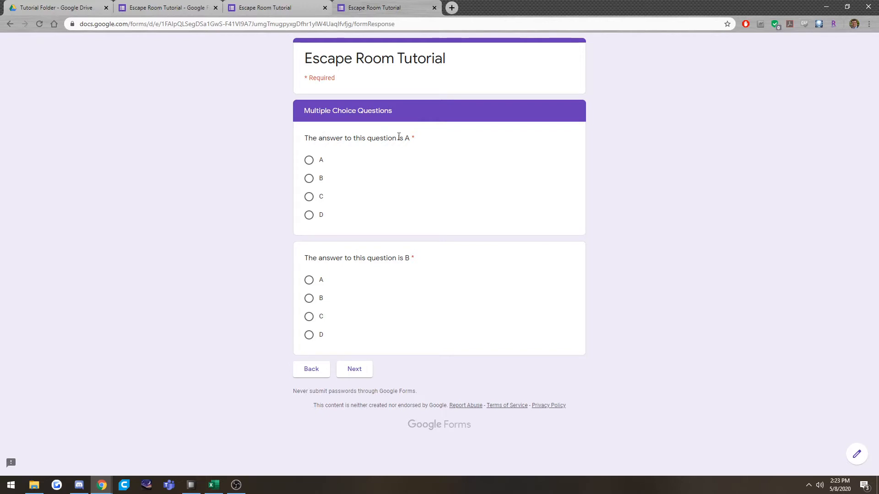
# Answer A to both multiple choice questions, advance, and continue past the resulting feedback page.
pyautogui.click(309, 161)
pyautogui.click(304, 283)
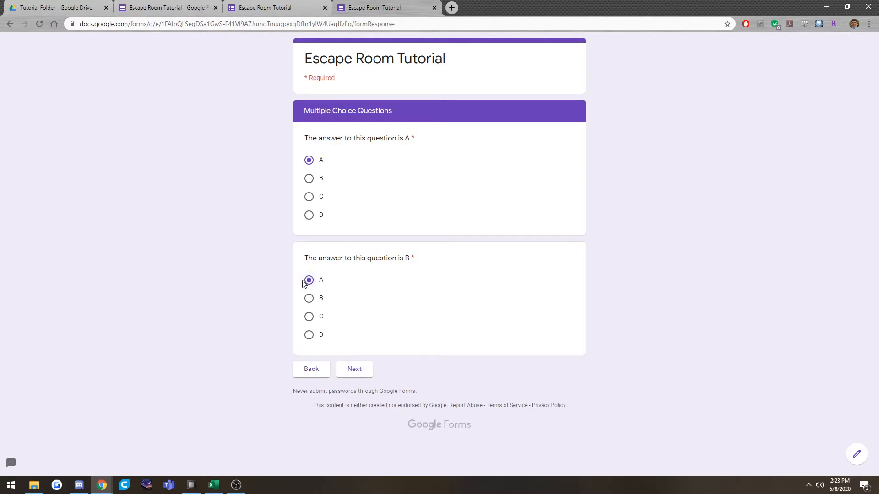
pyautogui.click(355, 370)
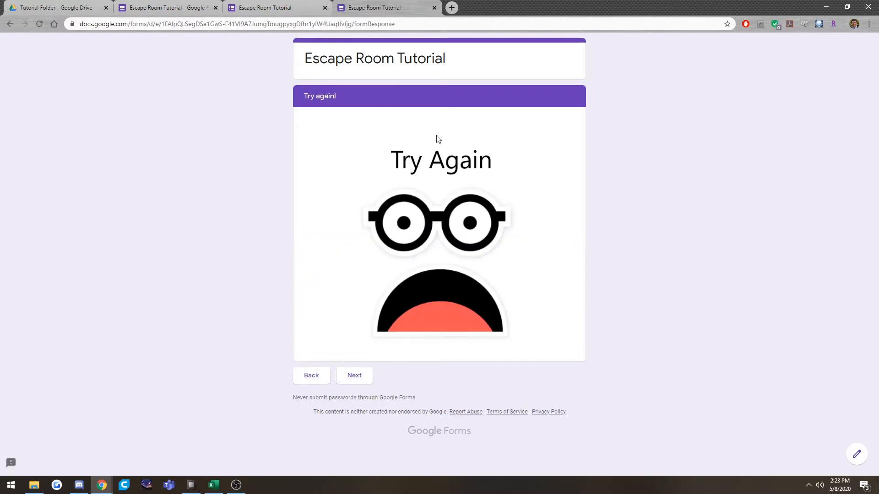
pyautogui.click(358, 379)
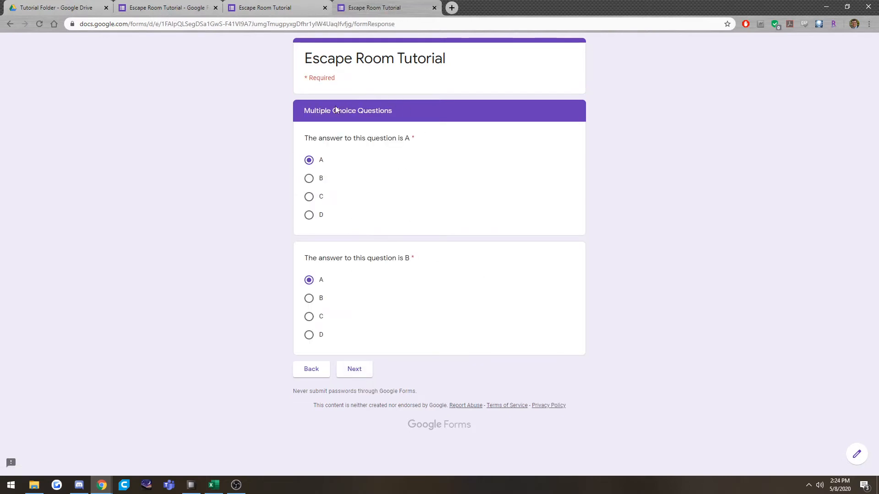
# Change the second multiple choice answer to B and advance through the feedback page to the short written response section.
pyautogui.moveTo(305, 112); pyautogui.dragTo(429, 120)
pyautogui.click(309, 299)
pyautogui.click(355, 369)
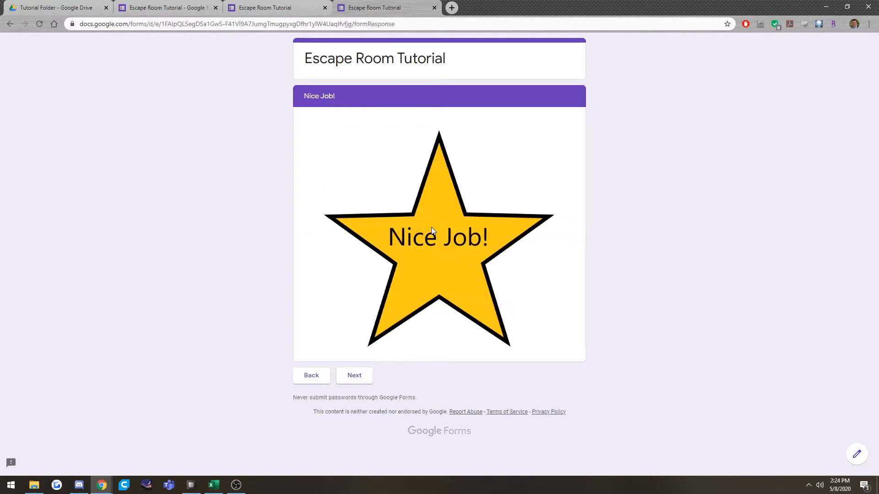
pyautogui.click(363, 377)
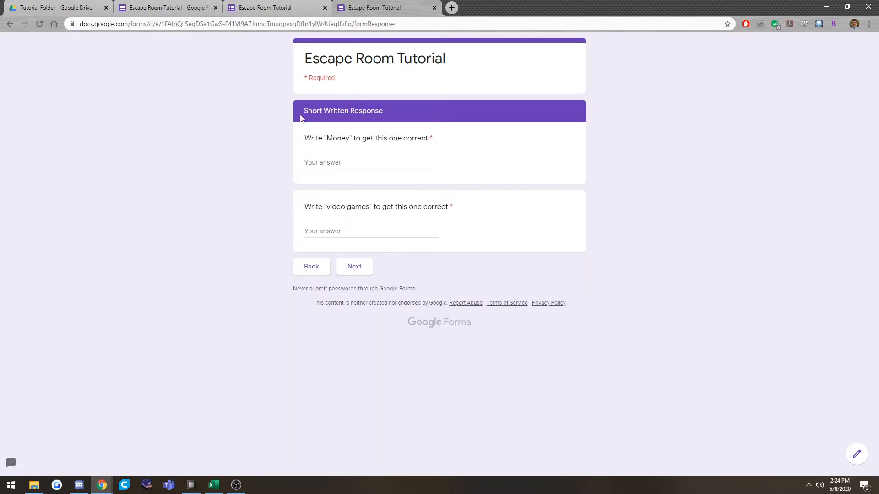
# Answer the first short written response with "Money" and the second with "Video games".
pyautogui.click(287, 116)
pyautogui.click(378, 163)
pyautogui.write('Money')
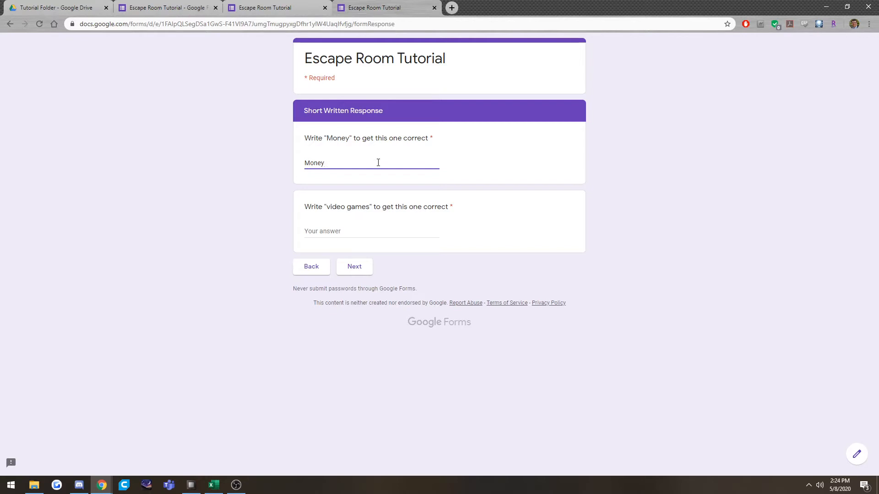
pyautogui.click(361, 231)
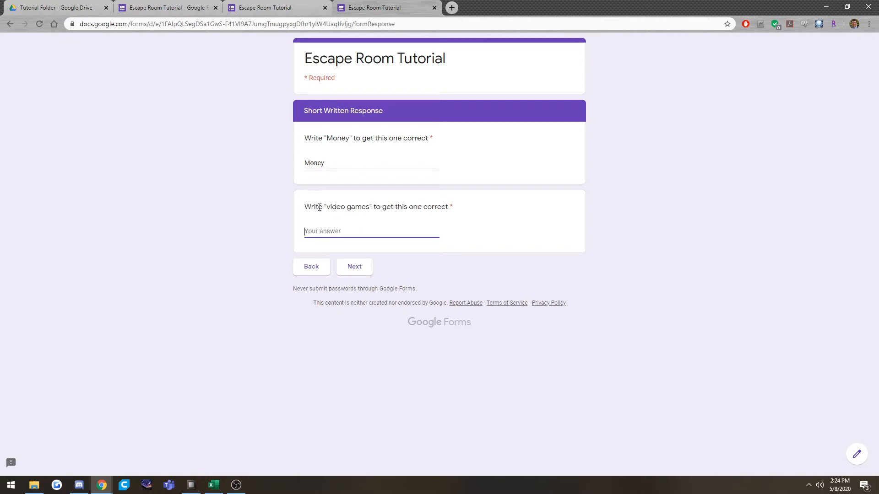
pyautogui.write('Video games')
pyautogui.click(522, 217)
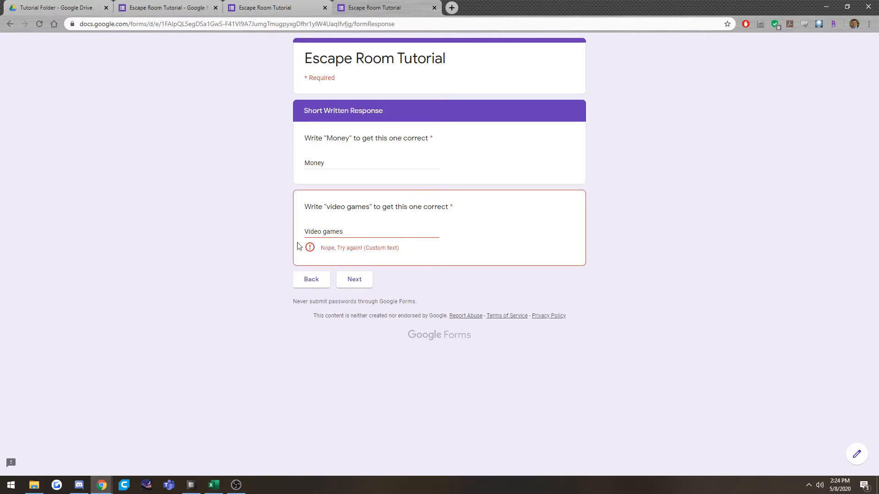
# Change the second written answer to lowercase "video games" and continue to the following page.
pyautogui.moveTo(304, 232); pyautogui.dragTo(309, 230)
pyautogui.write('v')
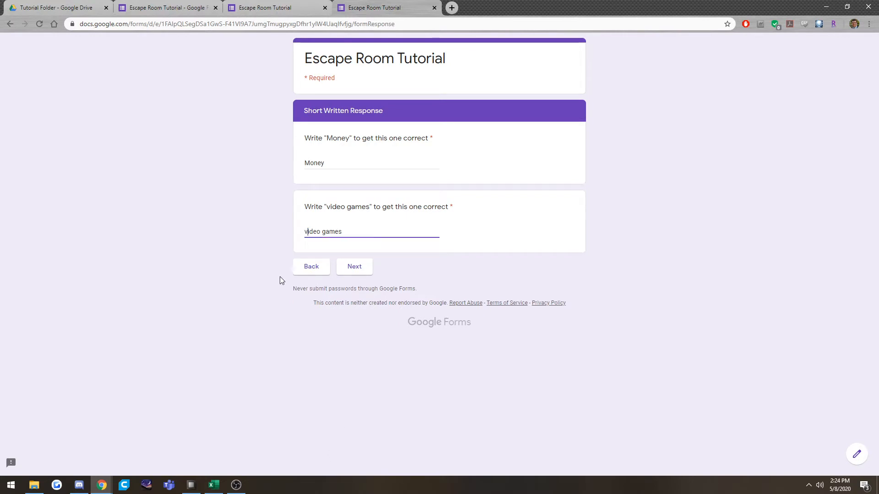
pyautogui.click(304, 219)
pyautogui.moveTo(326, 207); pyautogui.dragTo(370, 208)
pyautogui.click(322, 231)
pyautogui.click(526, 239)
pyautogui.moveTo(310, 162); pyautogui.dragTo(305, 164)
pyautogui.click(310, 174)
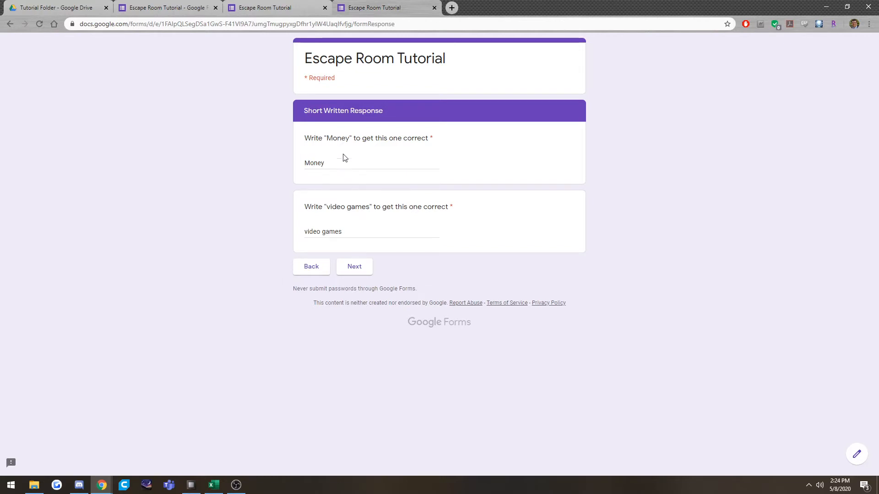
pyautogui.click(344, 268)
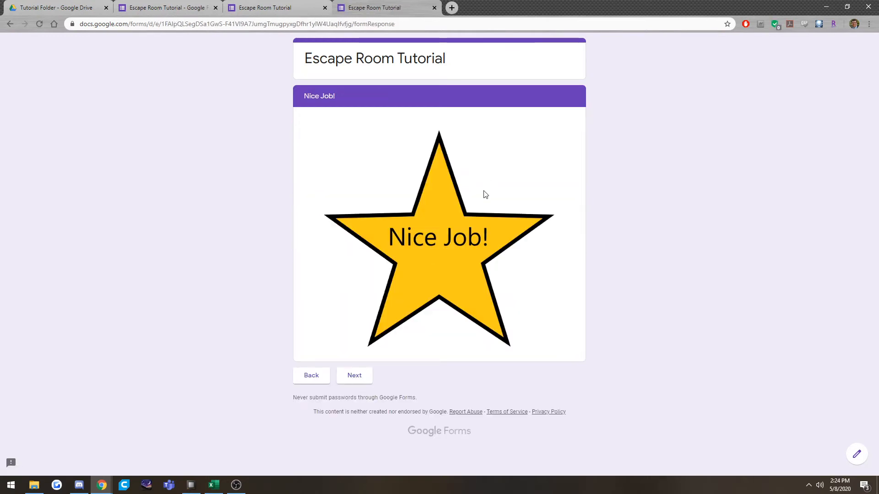
# Return to the short written response section and try to continue with the first answer changed to lowercase "money".
pyautogui.click(317, 375)
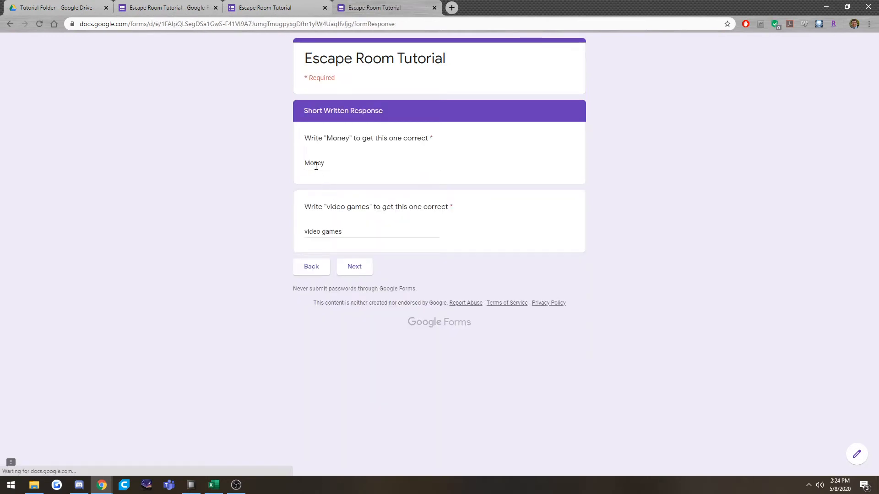
pyautogui.moveTo(310, 166); pyautogui.dragTo(302, 168)
pyautogui.write('m')
pyautogui.click(225, 226)
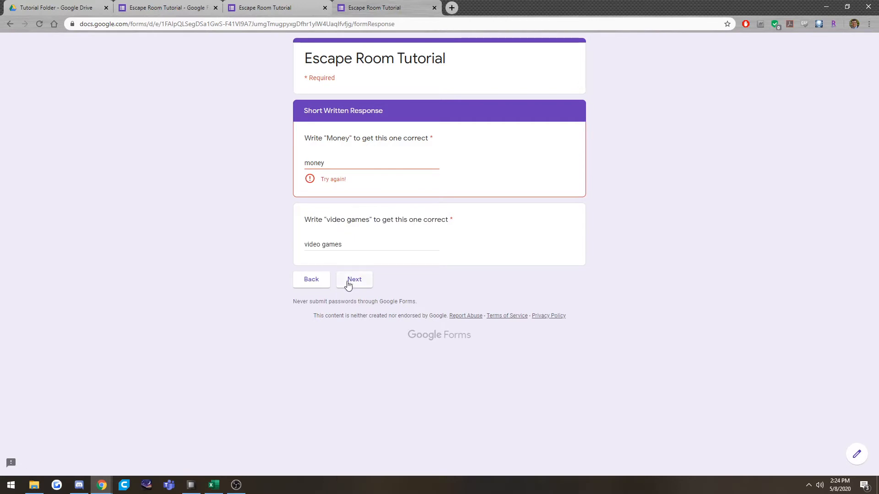
pyautogui.click(349, 284)
pyautogui.click(350, 284)
pyautogui.click(351, 284)
pyautogui.click(351, 284)
pyautogui.click(351, 284)
pyautogui.click(352, 284)
pyautogui.click(351, 283)
# Change the first written answer to "Money" and advance through the feedback page to the number response section.
pyautogui.moveTo(311, 165); pyautogui.dragTo(298, 165)
pyautogui.write('M')
pyautogui.click(367, 269)
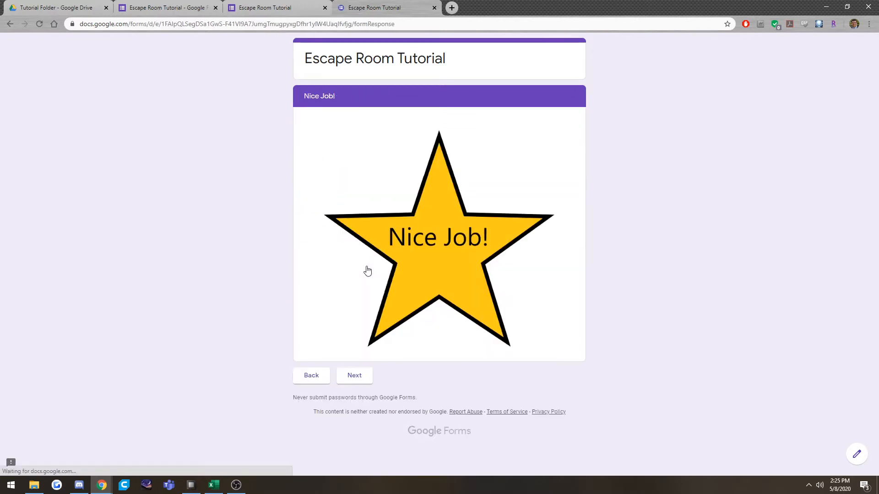
pyautogui.click(356, 377)
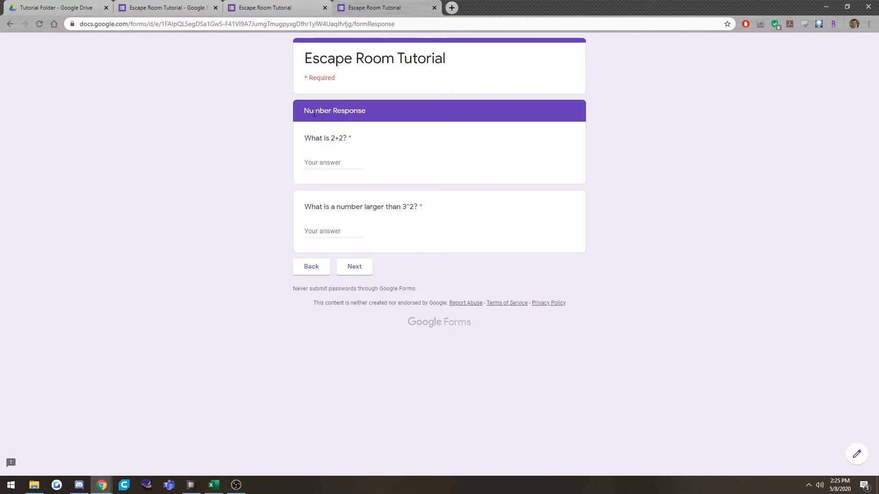
# Answer the 2+2 question with 4 and the larger-than-3^2 question with 9.
pyautogui.click(335, 163)
pyautogui.write('4')
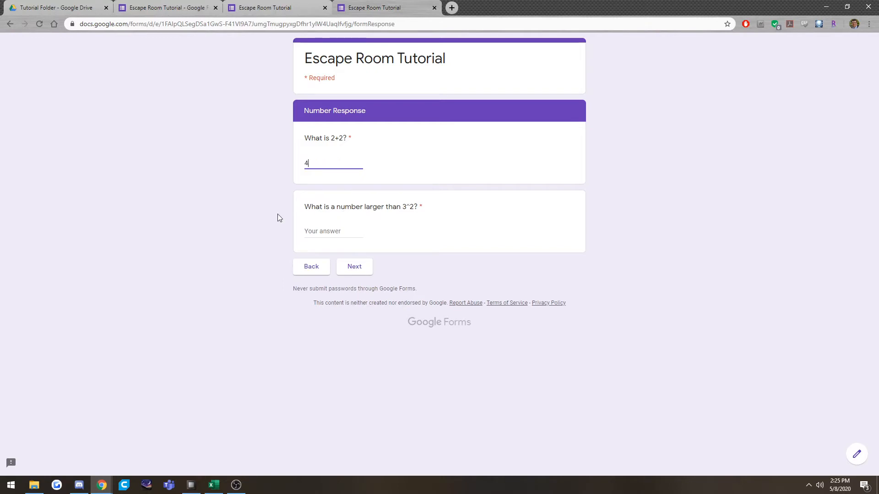
pyautogui.click(341, 229)
pyautogui.write('9')
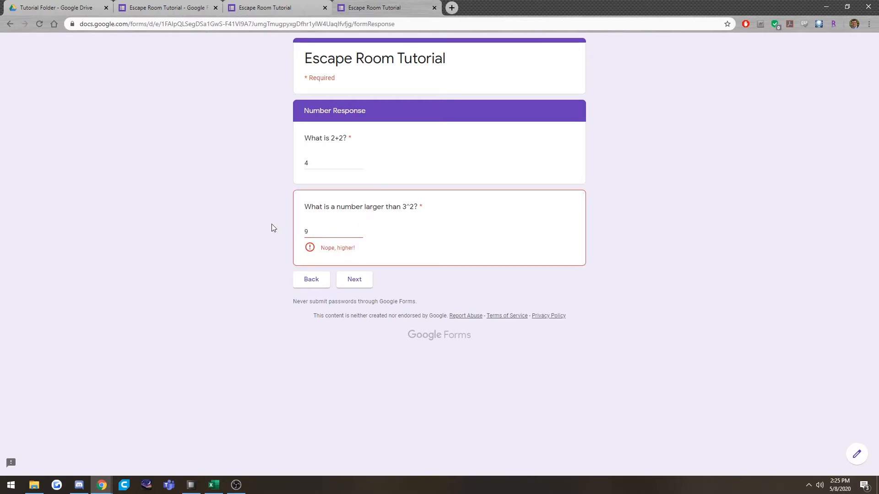
# Replace the answer to the larger-than-3^2 question with 314.
pyautogui.moveTo(321, 248)
pyautogui.mouseDown()
pyautogui.moveTo(367, 256)
pyautogui.moveTo(319, 258)
pyautogui.mouseUp()
pyautogui.click(367, 257)
pyautogui.doubleClick(323, 232)
pyautogui.write('314')
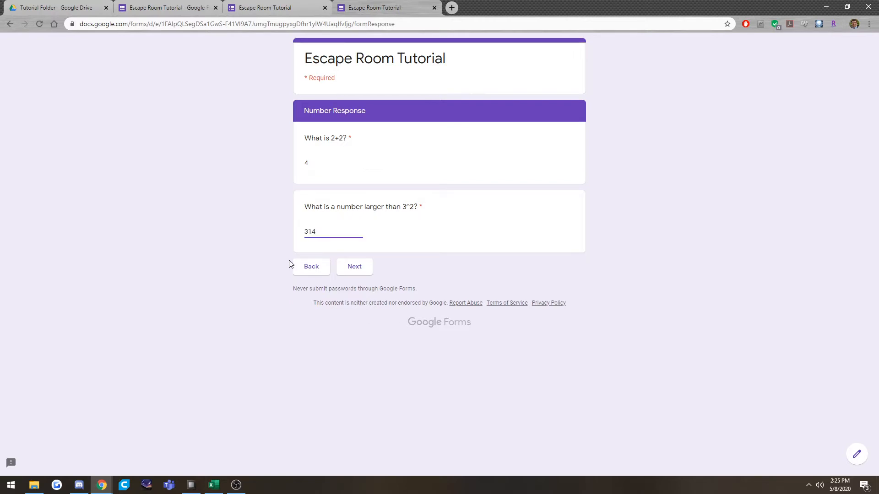
pyautogui.write('1')
# Advance through the remaining pages of the escape room form and submit the response.
pyautogui.click(360, 273)
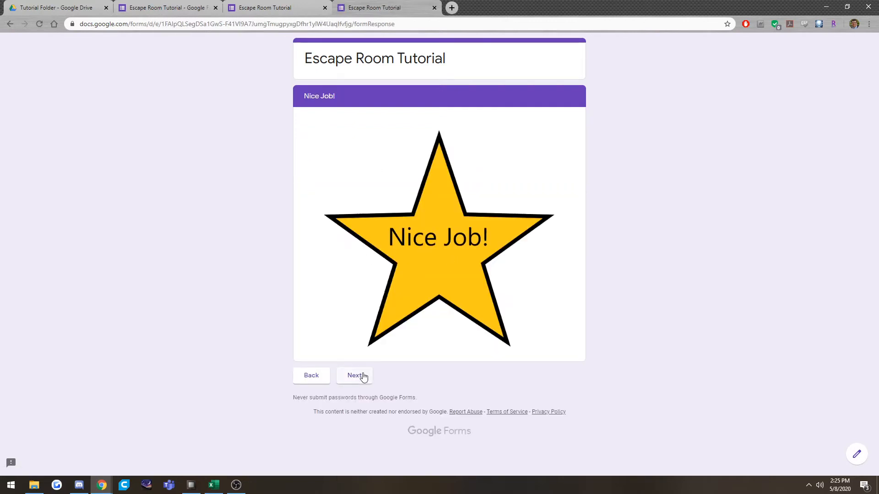
pyautogui.click(362, 377)
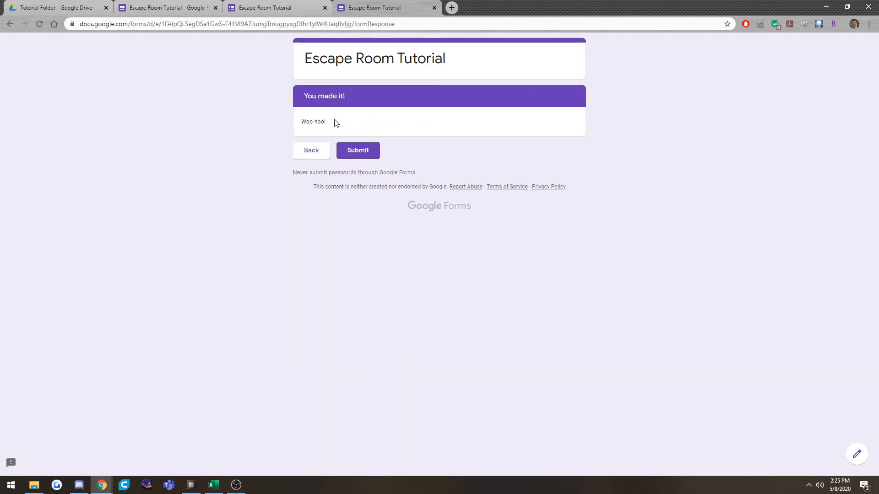
pyautogui.click(359, 152)
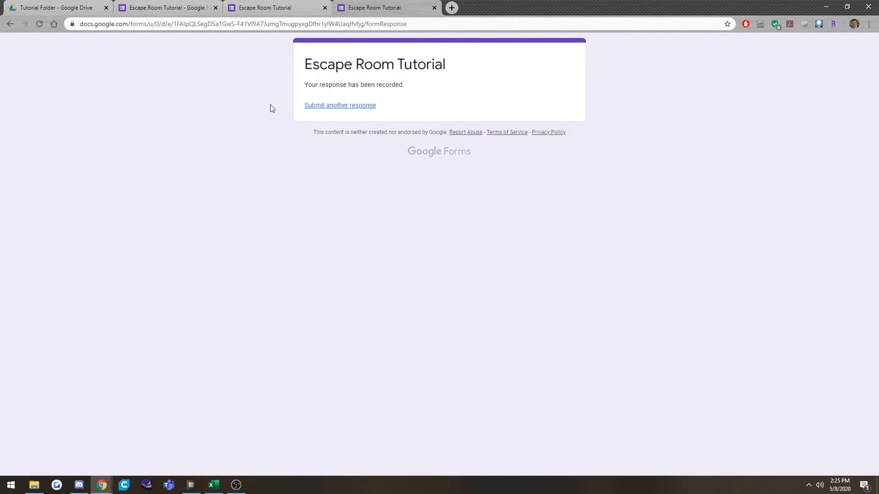
# Switch to the Tutorial Folder in Google Drive and create a new blank Google Form there.
pyautogui.click(58, 7)
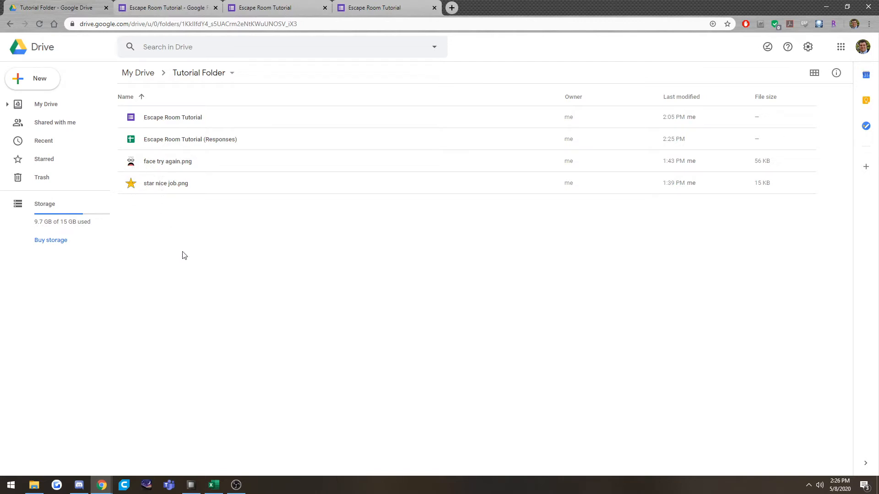
pyautogui.click(29, 85)
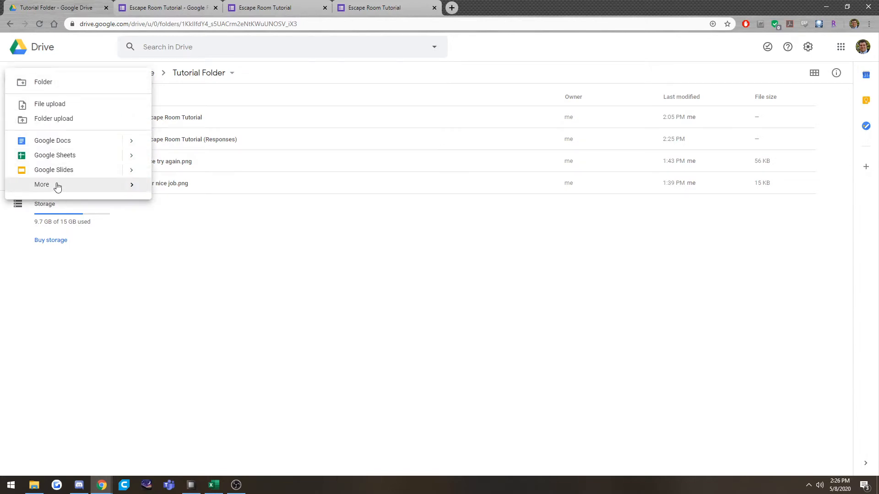
pyautogui.moveTo(57, 185)
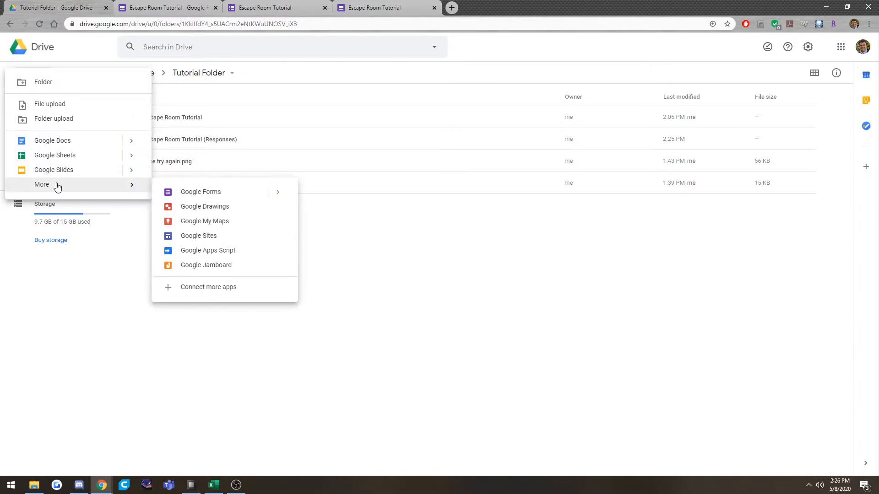
pyautogui.click(226, 195)
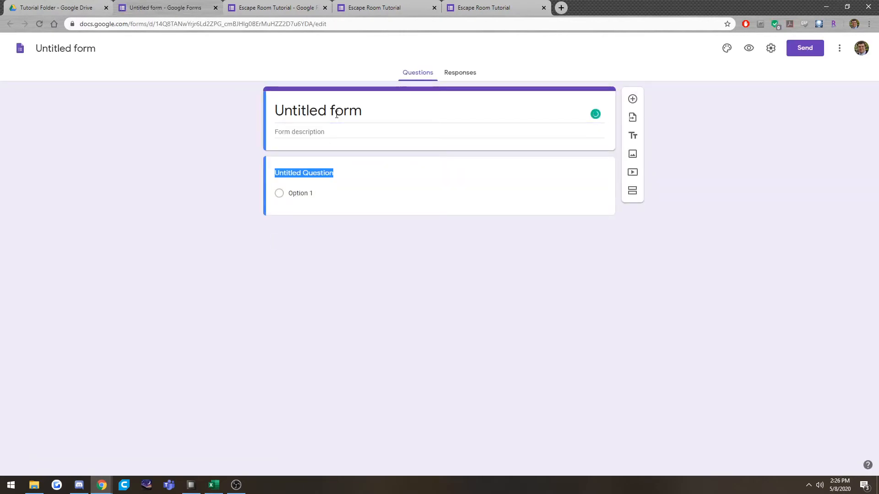
pyautogui.write('Escape R')
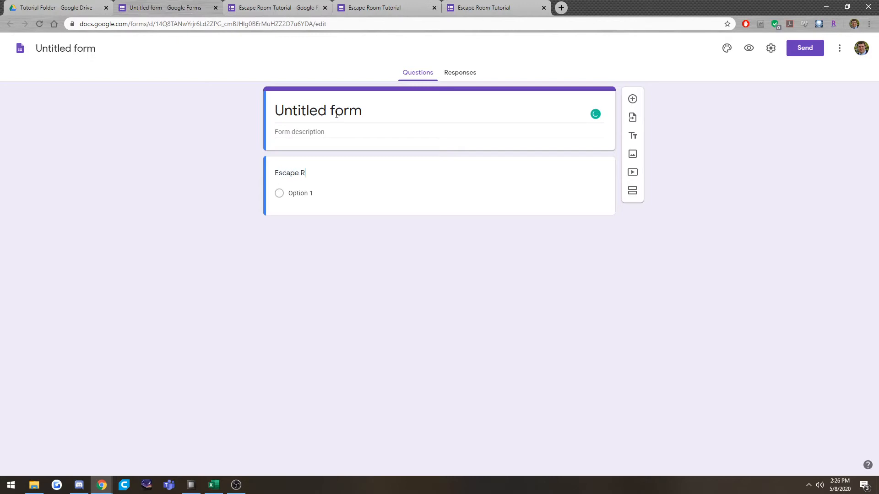
pyautogui.press('BackSpace')
pyautogui.press('BackSpace')
pyautogui.press('BackSpace')
pyautogui.press('BackSpace')
pyautogui.press('BackSpace')
pyautogui.press('BackSpace')
pyautogui.press('BackSpace')
pyautogui.press('BackSpace')
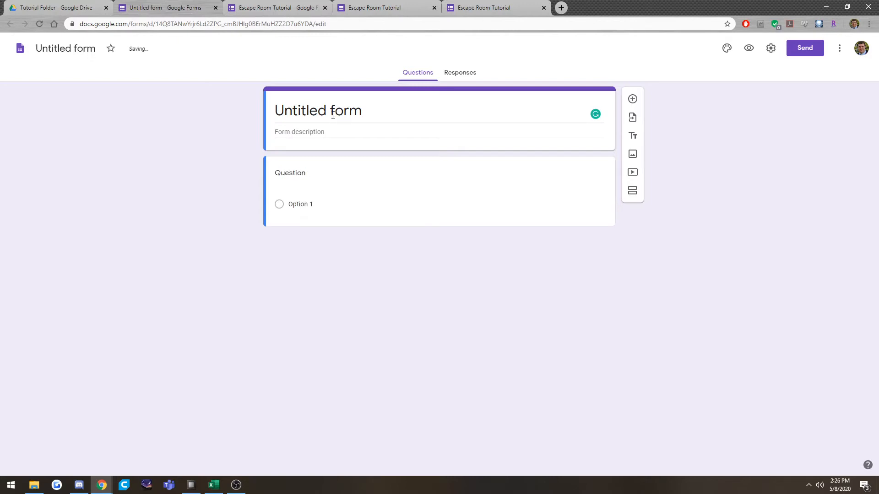
# Set the heading of the new form to "Escape Room 2.0".
pyautogui.click(333, 114)
pyautogui.write('Escape ')
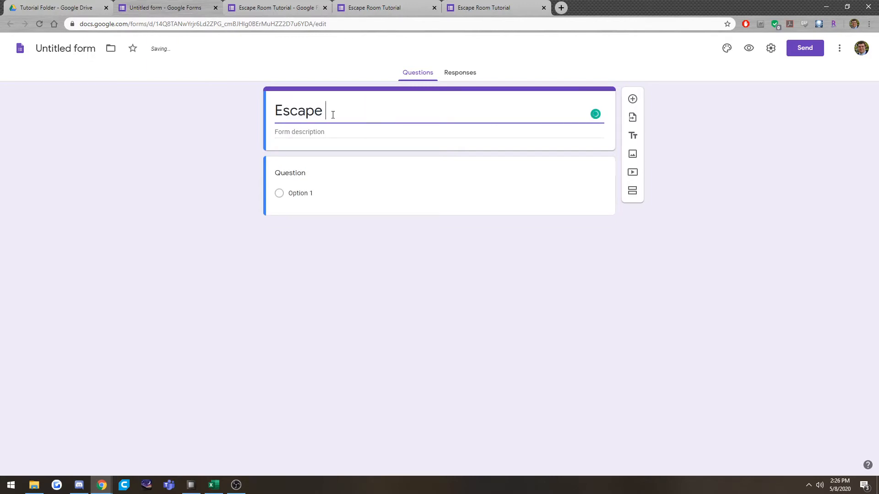
pyautogui.write('Room 2.0')
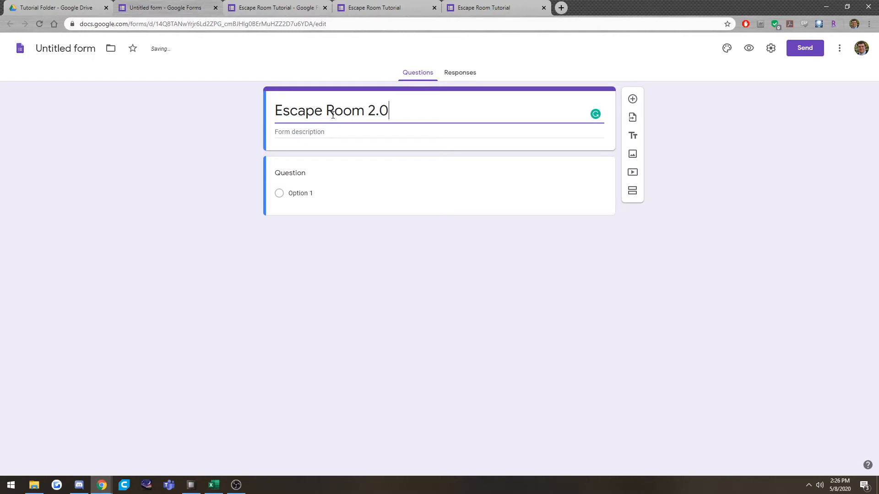
pyautogui.press('Tab')
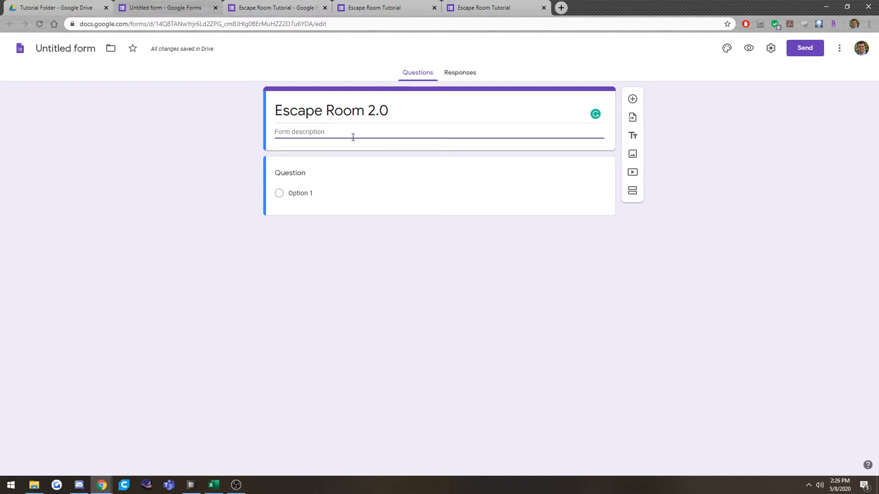
# Make the first question a required short-answer question reading "What is your name?".
pyautogui.click(305, 180)
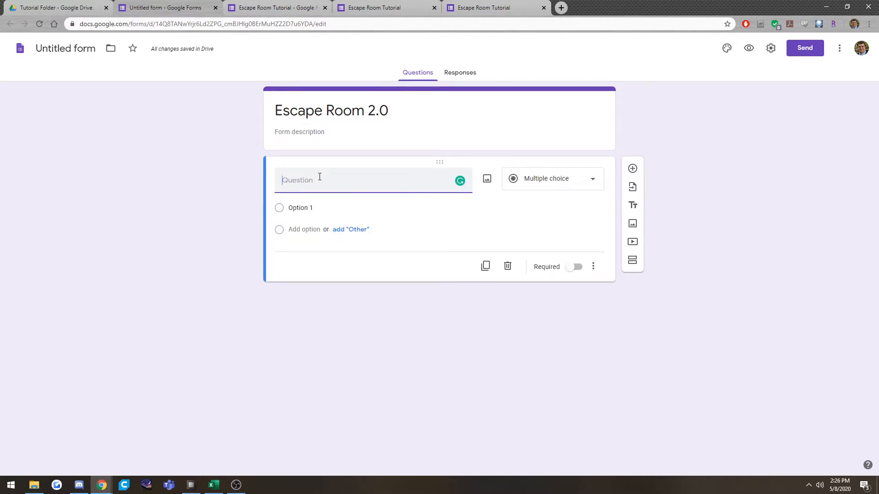
pyautogui.write('What is your name?')
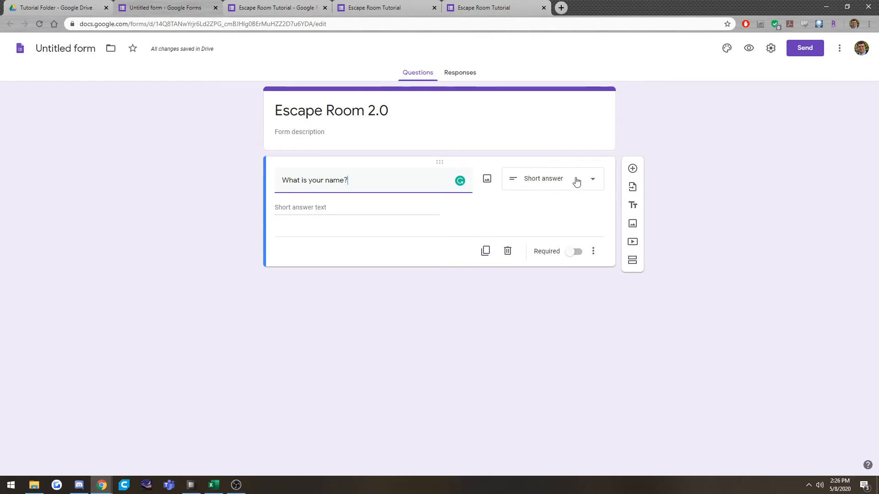
pyautogui.click(577, 183)
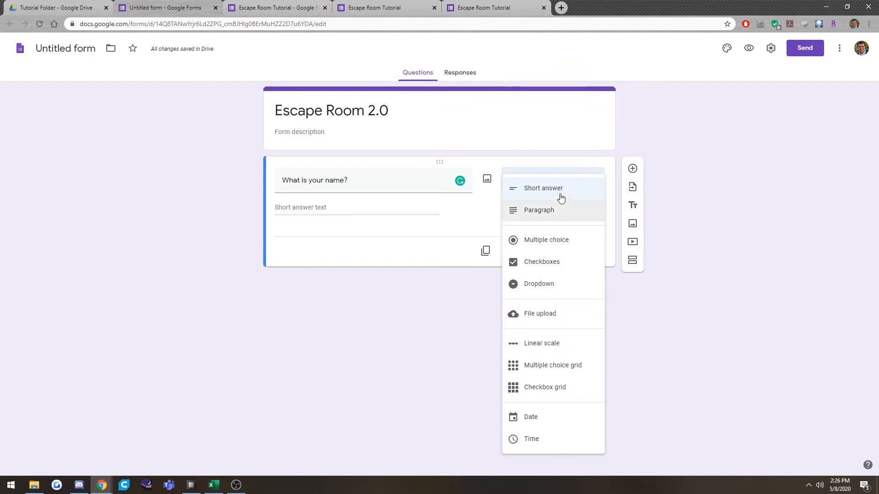
pyautogui.click(544, 193)
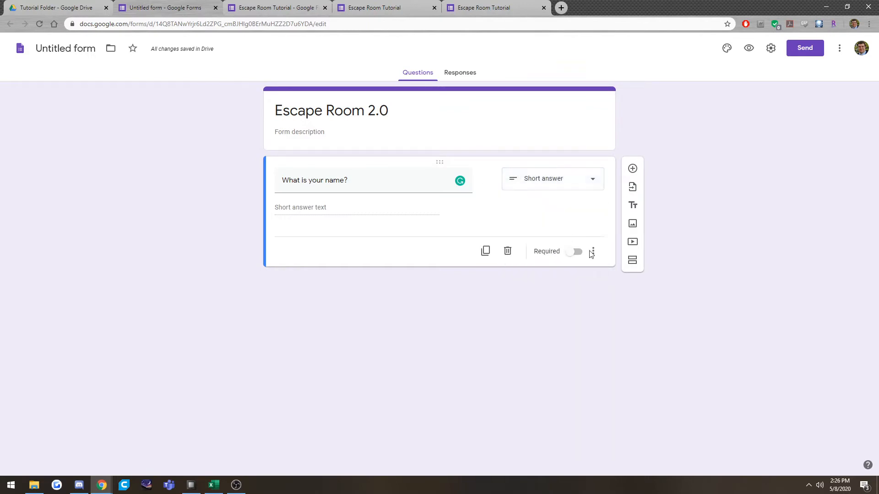
pyautogui.click(576, 252)
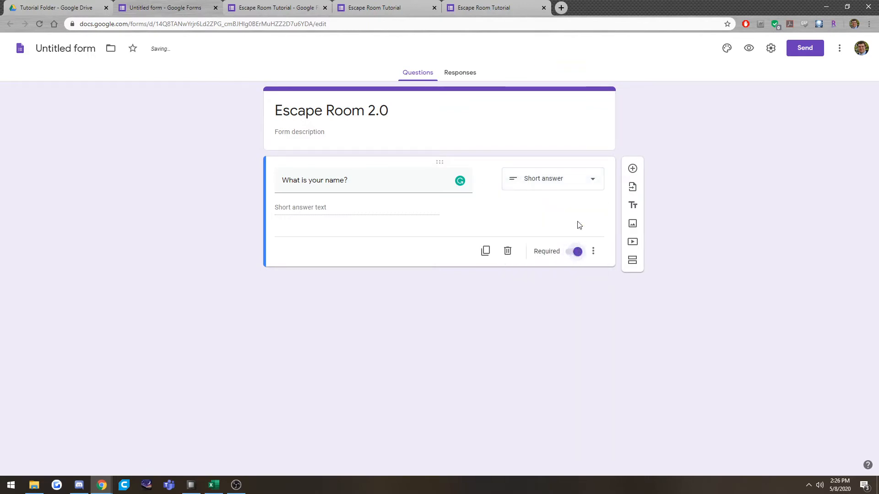
# Add a multiple-choice question reading "What period are you in?" below the name question.
pyautogui.click(632, 169)
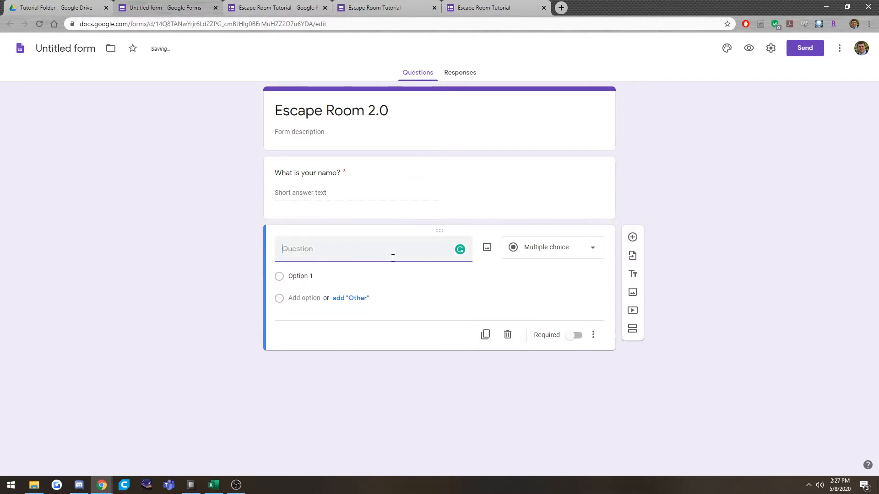
pyautogui.write('What ')
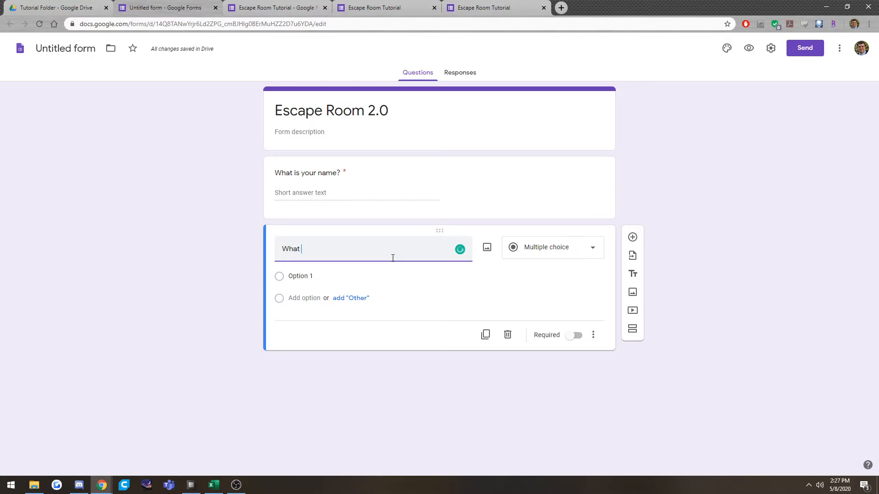
pyautogui.write('period are yo')
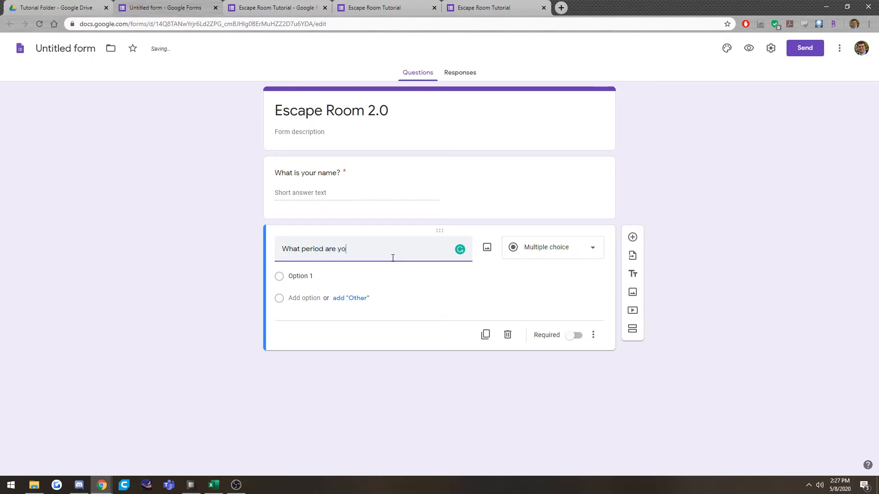
pyautogui.write('u in?')
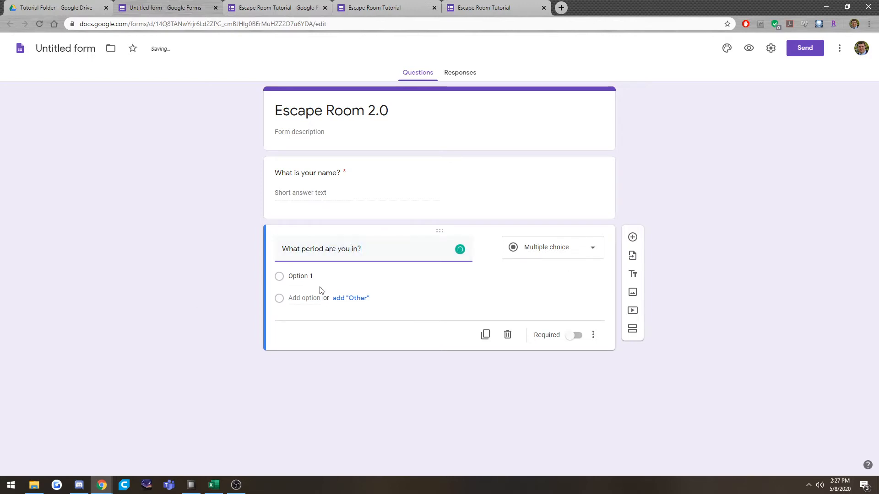
# Give the period question the options Period 1, Period 2, Period 3 and Period 4, and make it required.
pyautogui.click(318, 277)
pyautogui.write('Period ')
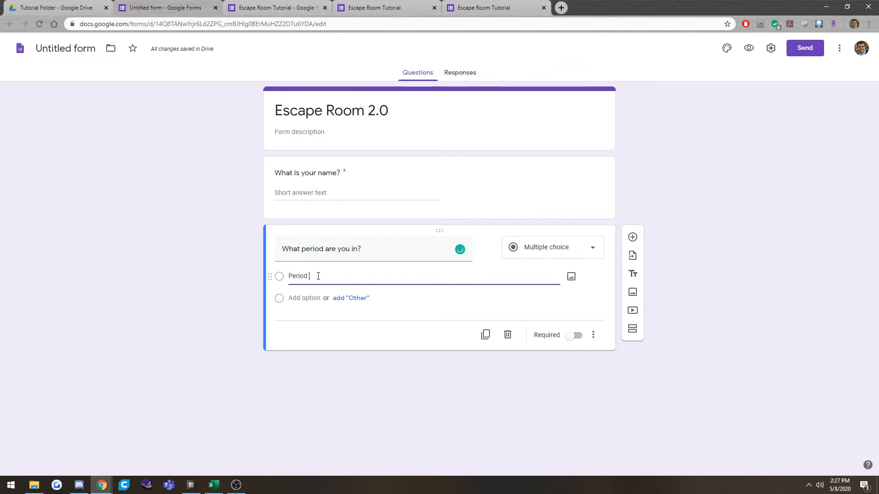
pyautogui.write('1')
pyautogui.press('Return')
pyautogui.write('Period 2')
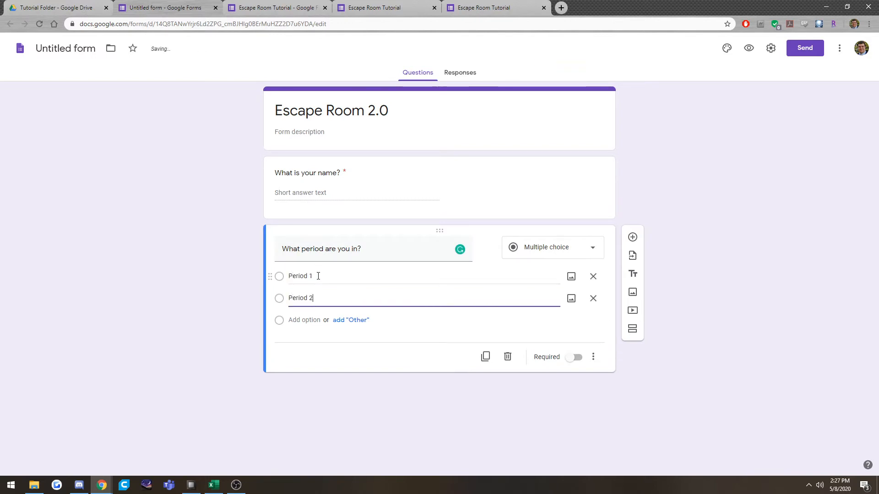
pyautogui.press('Return')
pyautogui.write('Period 3')
pyautogui.press('Return')
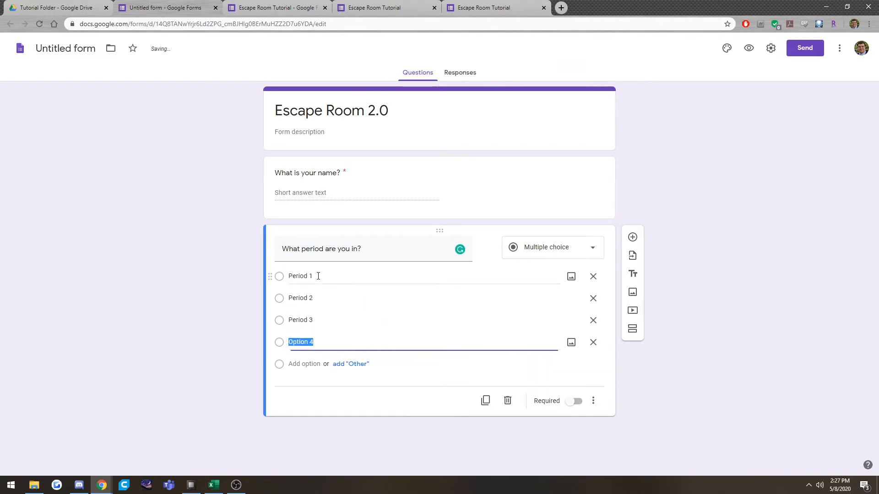
pyautogui.write('Period')
pyautogui.click(570, 406)
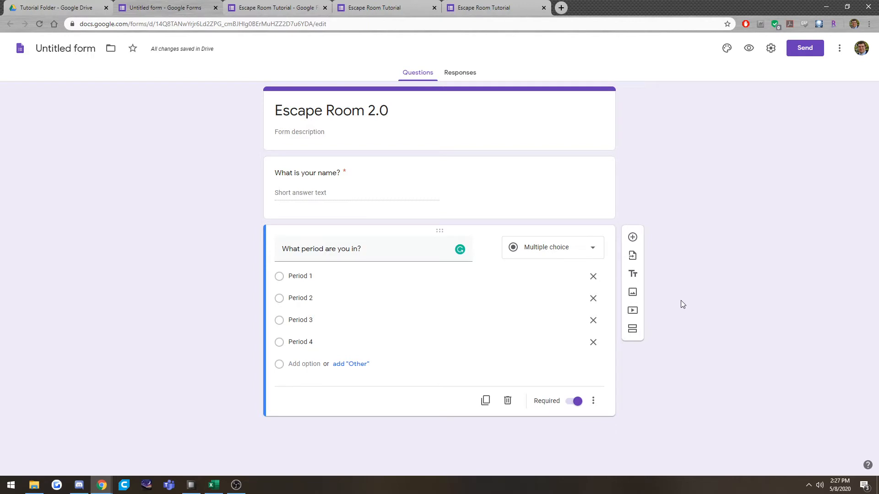
# Close the submitted form page, open the Escape Room Tutorial form's responses in its linked spreadsheet, and inspect the name column.
pyautogui.click(502, 7)
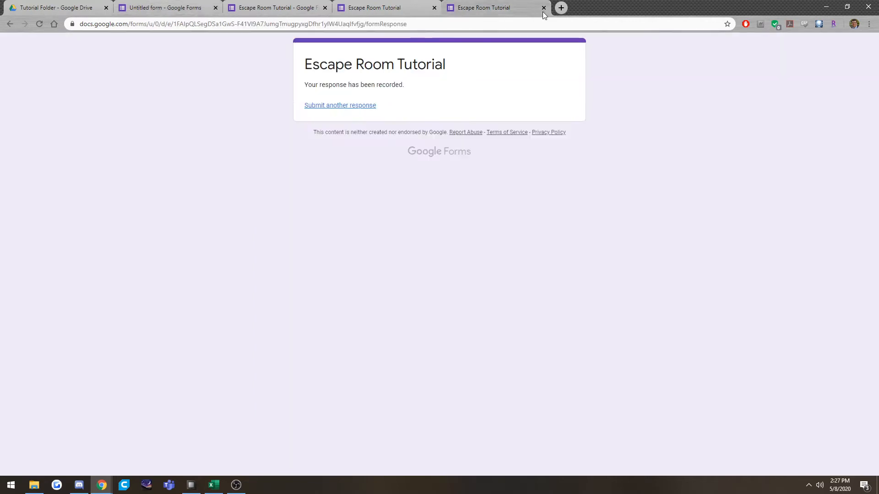
pyautogui.click(544, 8)
pyautogui.click(276, 5)
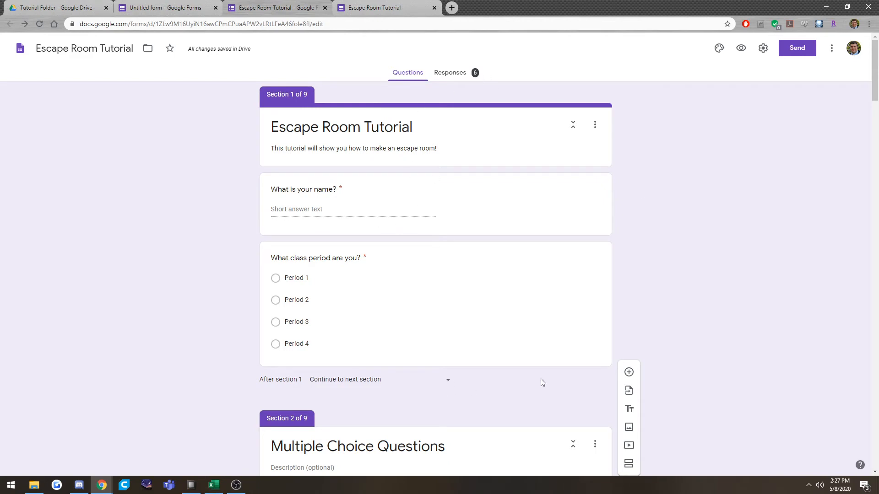
pyautogui.click(457, 77)
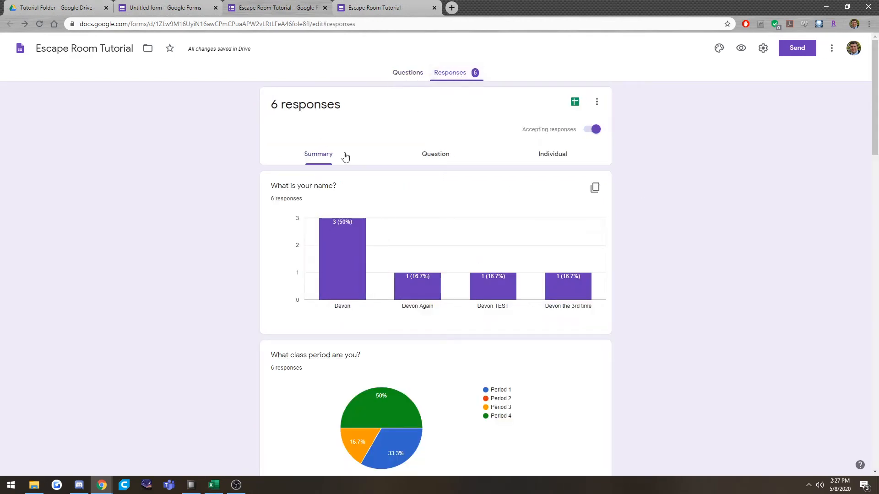
pyautogui.click(576, 102)
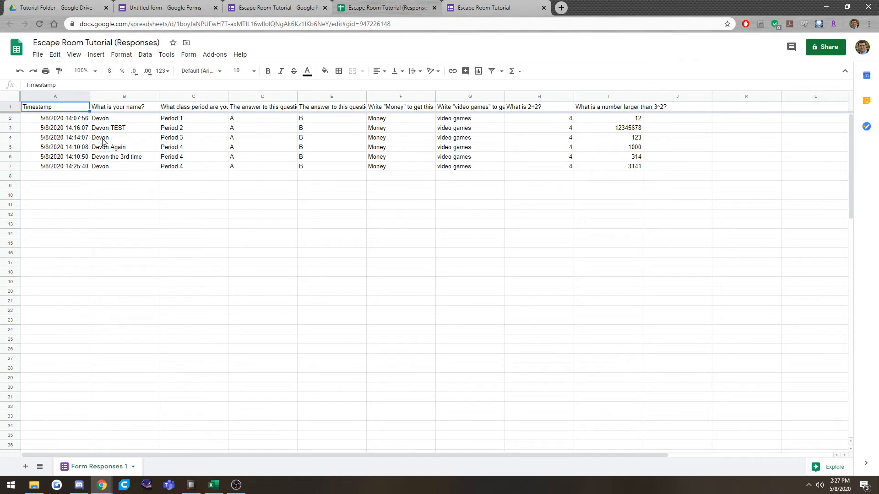
pyautogui.moveTo(113, 120); pyautogui.dragTo(106, 167)
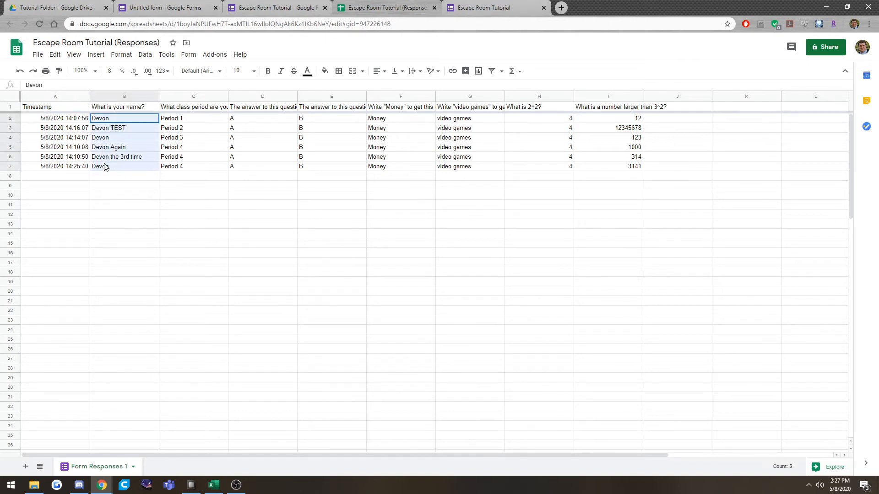
pyautogui.click(150, 186)
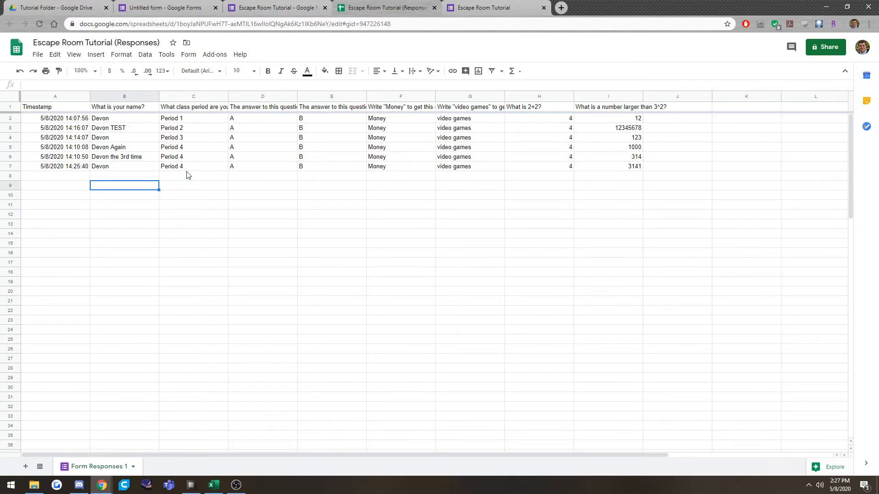
pyautogui.click(508, 7)
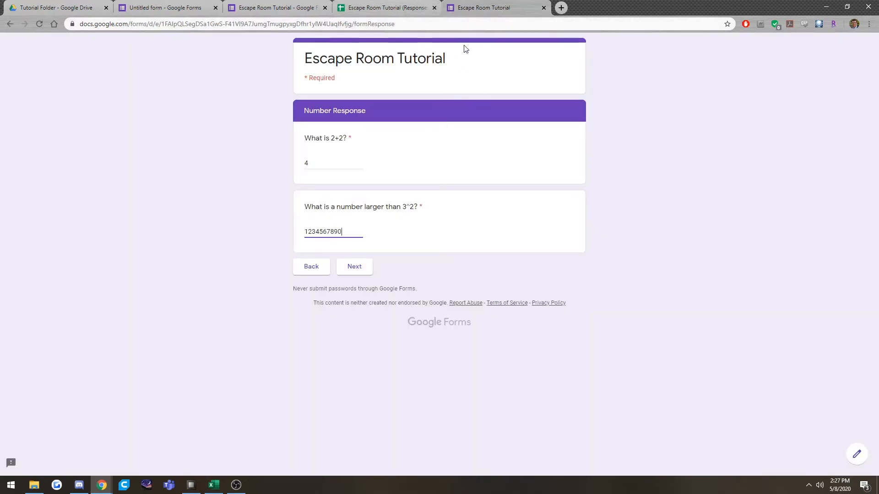
pyautogui.click(364, 266)
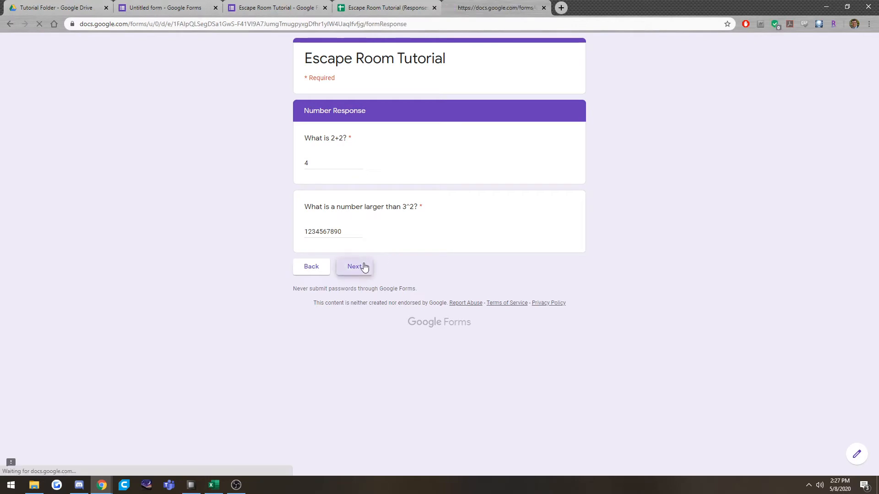
pyautogui.click(357, 378)
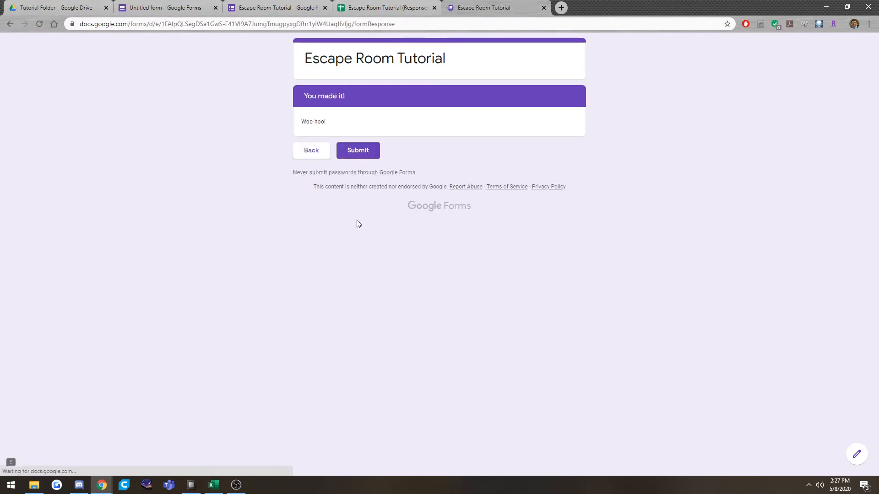
pyautogui.click(359, 151)
pyautogui.hotkey('ctrl', 'shift', 'Tab')
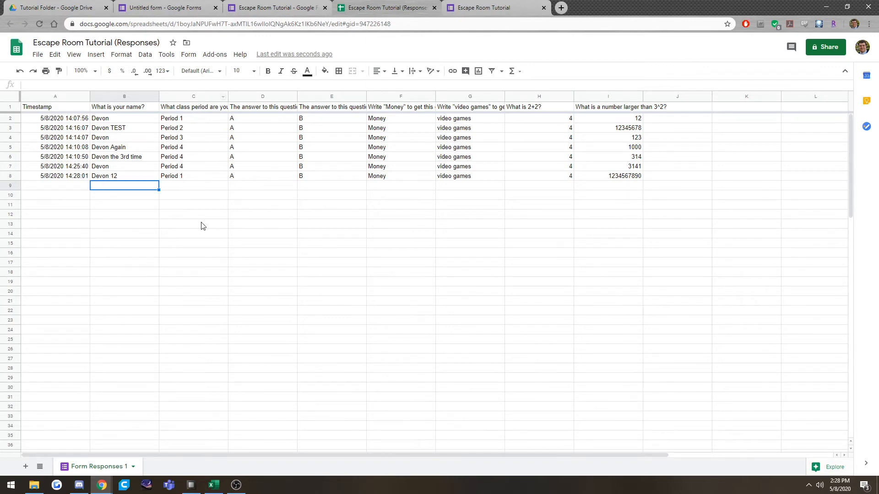
# Check the newly submitted response's class period in the spreadsheet, and close the respondent form page.
pyautogui.click(188, 177)
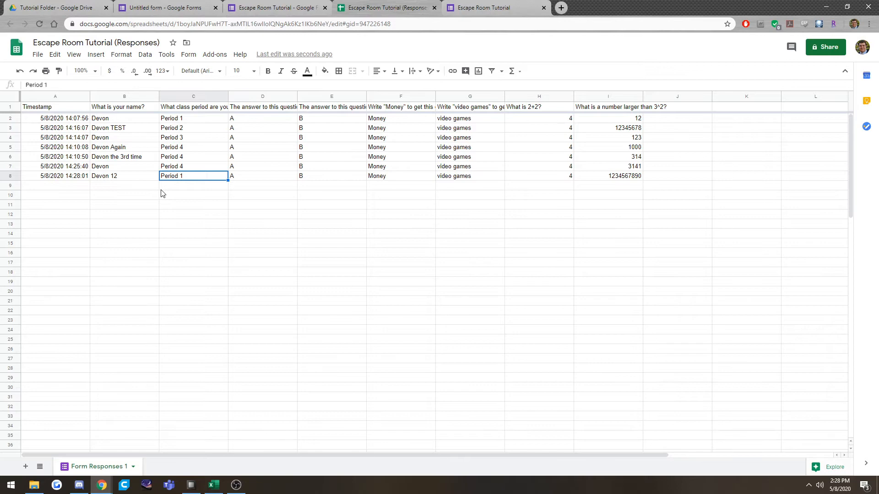
pyautogui.click(204, 188)
pyautogui.click(275, 8)
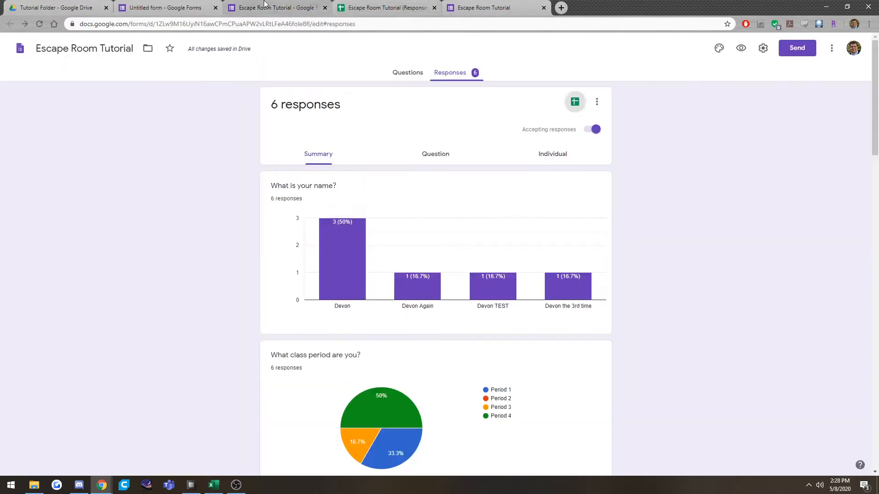
pyautogui.click(165, 7)
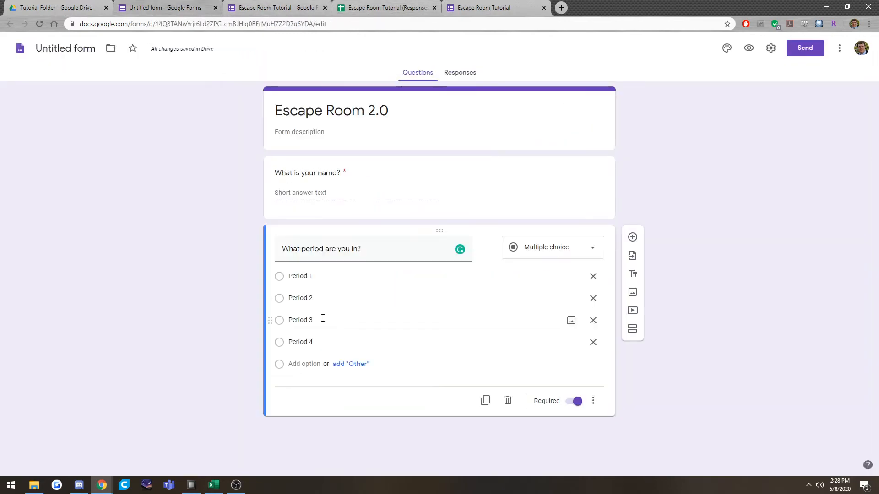
pyautogui.click(414, 7)
pyautogui.click(548, 9)
pyautogui.click(544, 8)
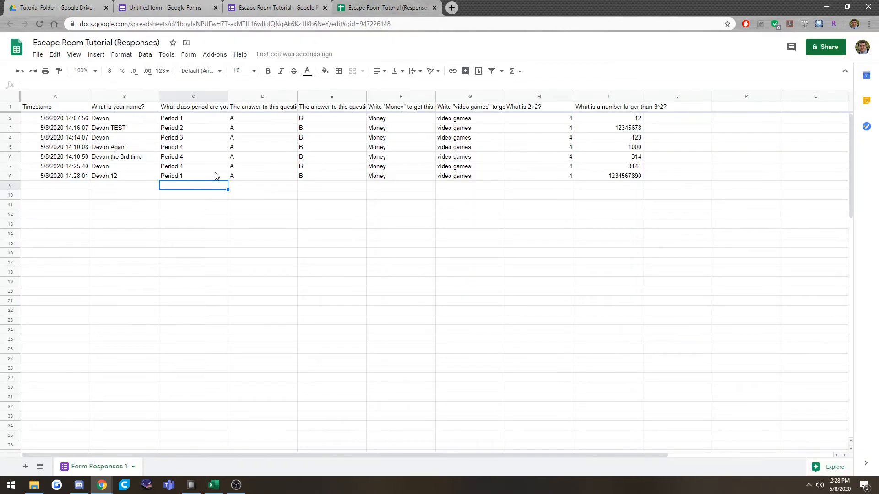
# Sort the responses sheet A → Z by the class period column.
pyautogui.click(198, 130)
pyautogui.click(203, 94)
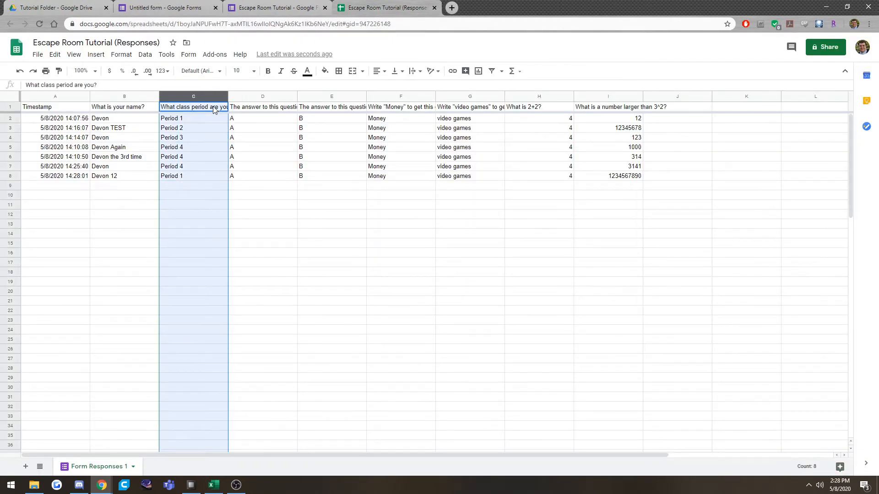
pyautogui.click(223, 97)
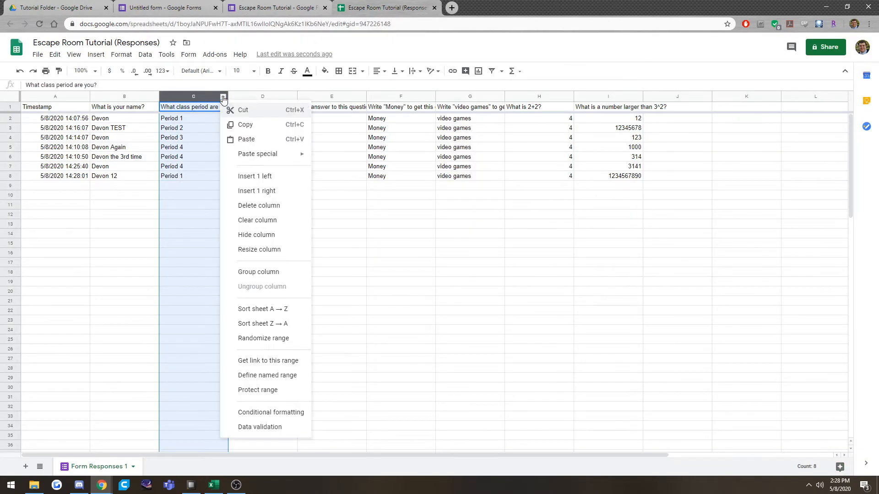
pyautogui.click(280, 308)
pyautogui.click(194, 130)
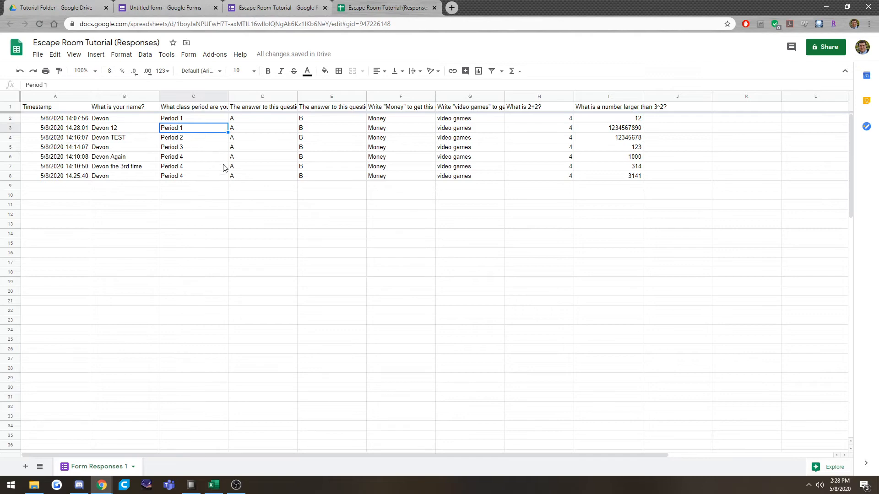
# Close the responses spreadsheet and return to the "What period are you in?" question in the Escape Room 2.0 form.
pyautogui.moveTo(193, 2); pyautogui.dragTo(420, 2)
pyautogui.click(260, 2)
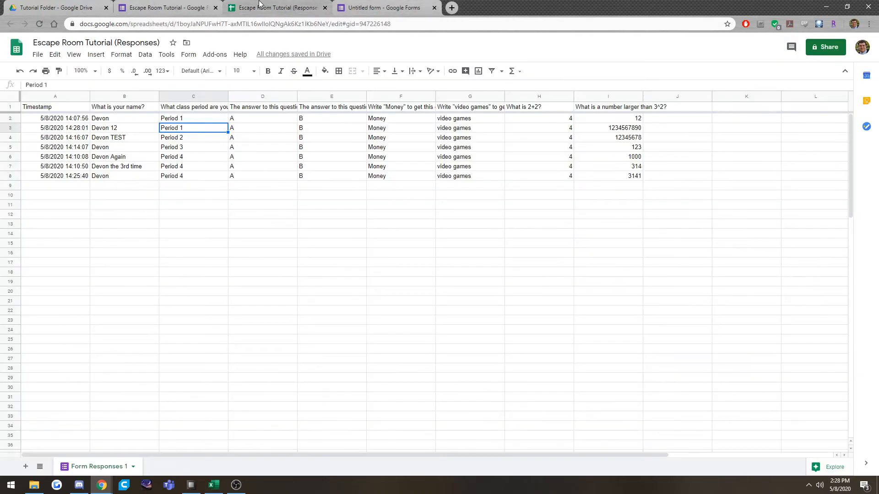
pyautogui.click(415, 2)
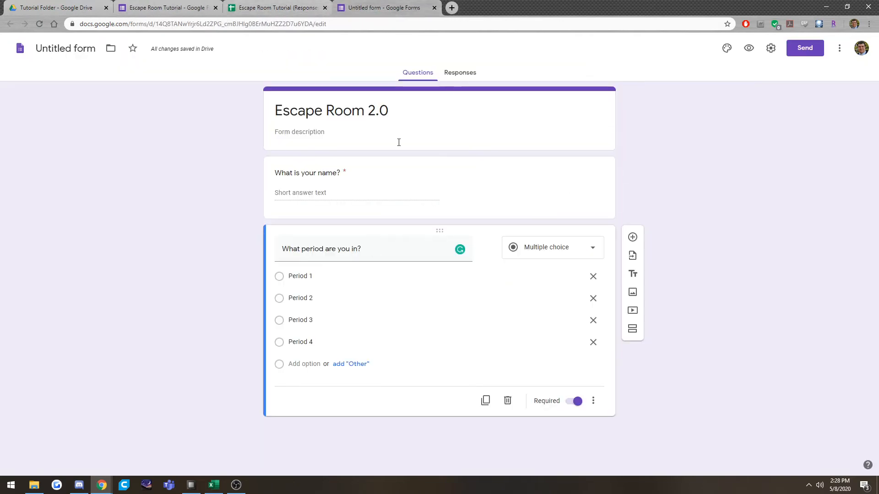
pyautogui.click(325, 8)
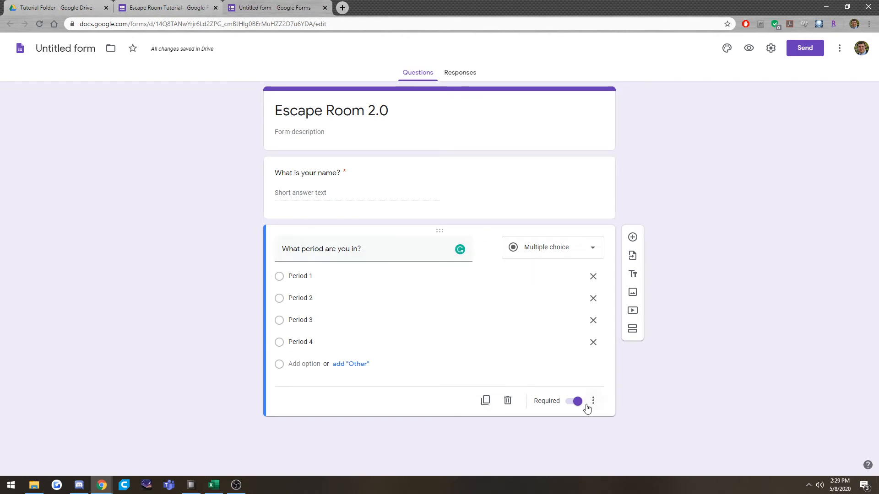
pyautogui.click(522, 178)
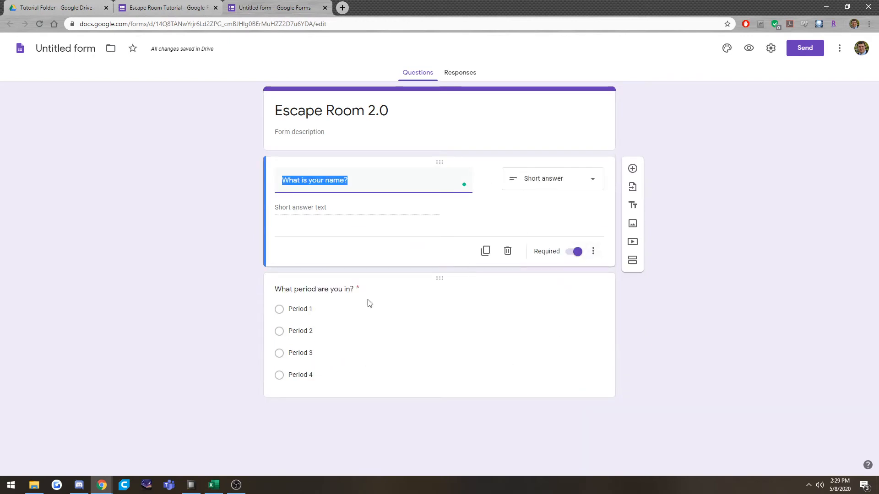
pyautogui.click(358, 288)
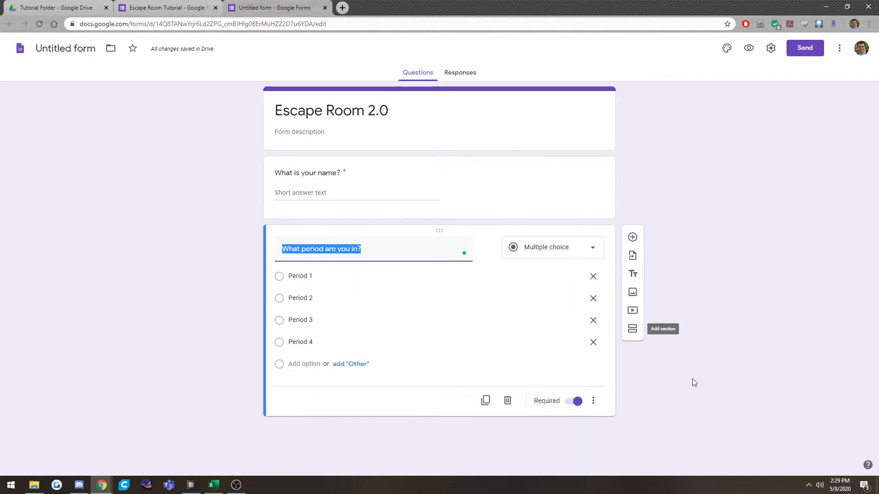
# Add a new section after the "What period are you in?" question and start editing its title.
pyautogui.click(633, 329)
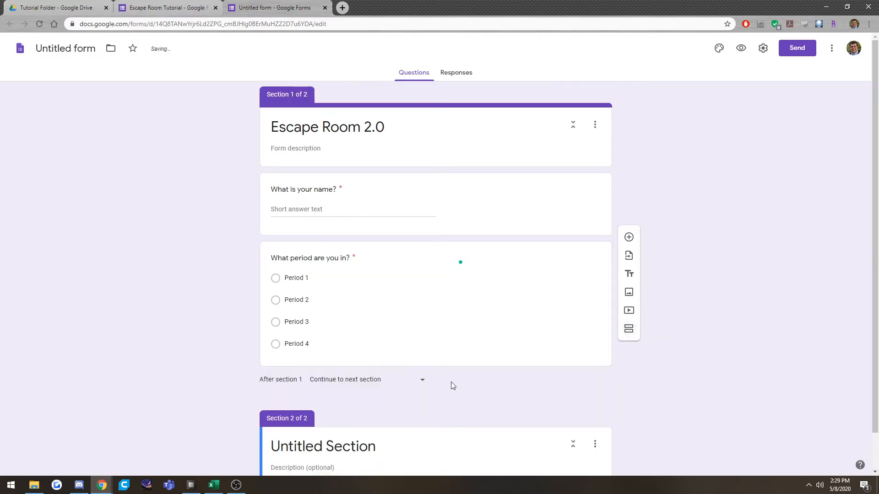
pyautogui.click(386, 416)
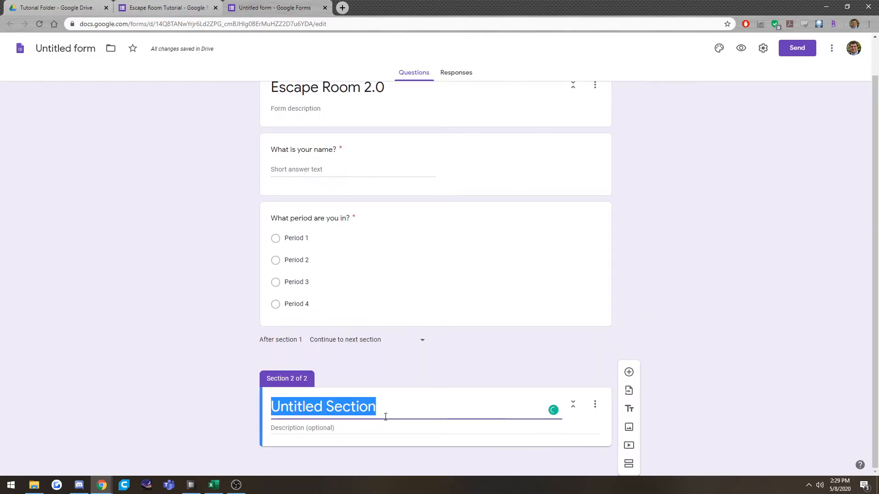
pyautogui.write('Short Written')
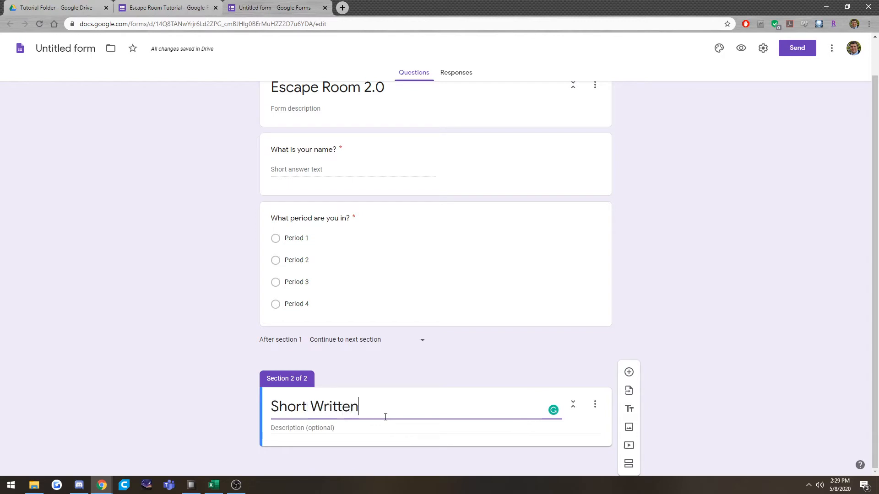
pyautogui.write(' Respoon')
pyautogui.press('BackSpace')
pyautogui.press('BackSpace')
pyautogui.press('BackSpace')
pyautogui.press('BackSpace')
pyautogui.press('BackSpace')
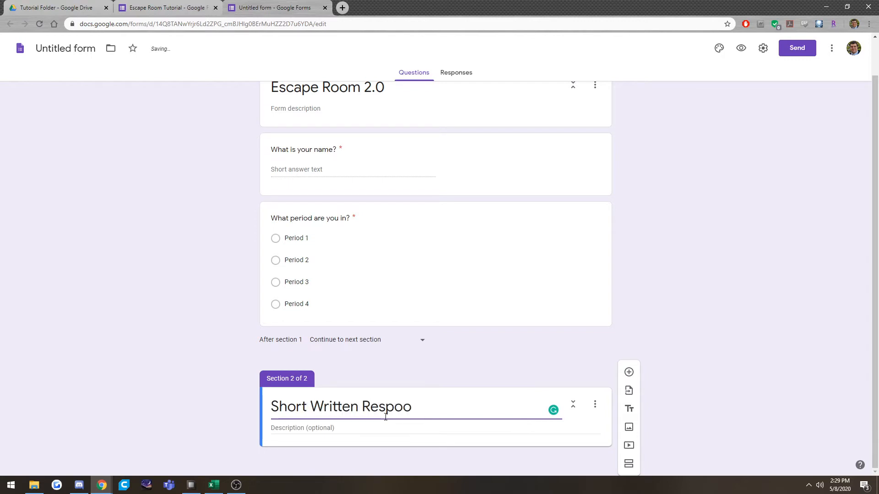
pyautogui.press('BackSpace')
pyautogui.press('BackSpace')
pyautogui.press('BackSpace')
pyautogui.press('BackSpace')
pyautogui.press('BackSpace')
pyautogui.press('BackSpace')
pyautogui.press('BackSpace')
pyautogui.press('BackSpace')
pyautogui.press('BackSpace')
pyautogui.press('BackSpace')
pyautogui.press('BackSpace')
pyautogui.press('BackSpace')
pyautogui.press('BackSpace')
pyautogui.press('BackSpace')
pyautogui.press('BackSpace')
pyautogui.press('BackSpace')
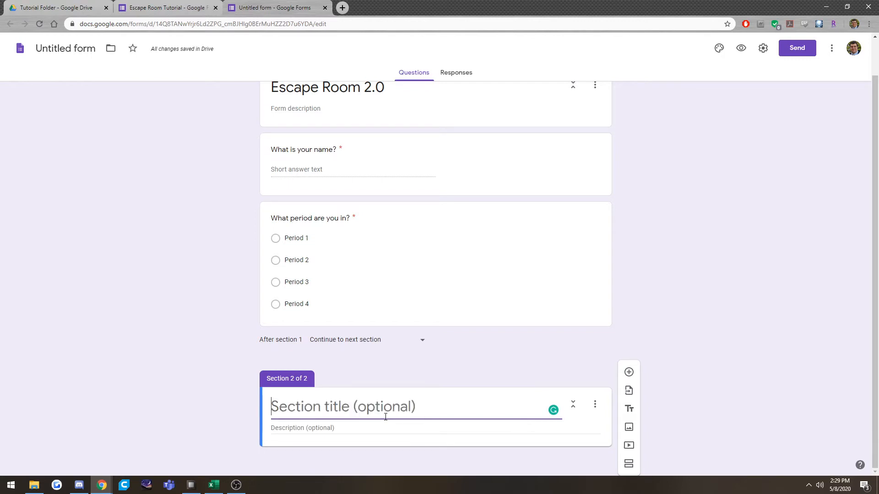
# Title the second section "Multiple Choice Questions" and leave its description empty.
pyautogui.write('Multicpl')
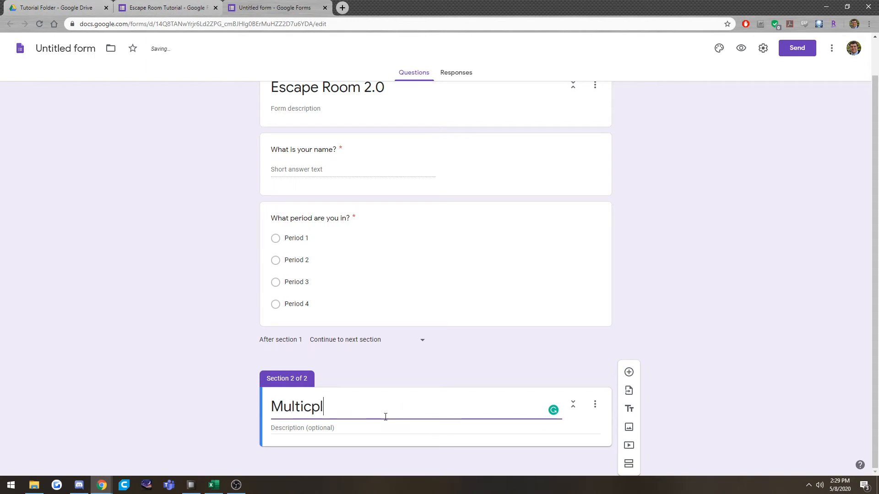
pyautogui.press('BackSpace')
pyautogui.press('BackSpace')
pyautogui.press('BackSpace')
pyautogui.write('ple Cho')
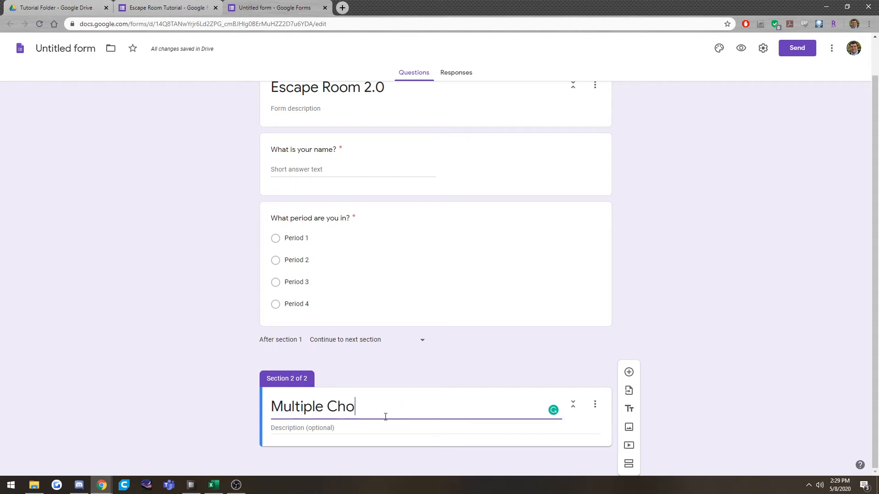
pyautogui.write('ice Questions')
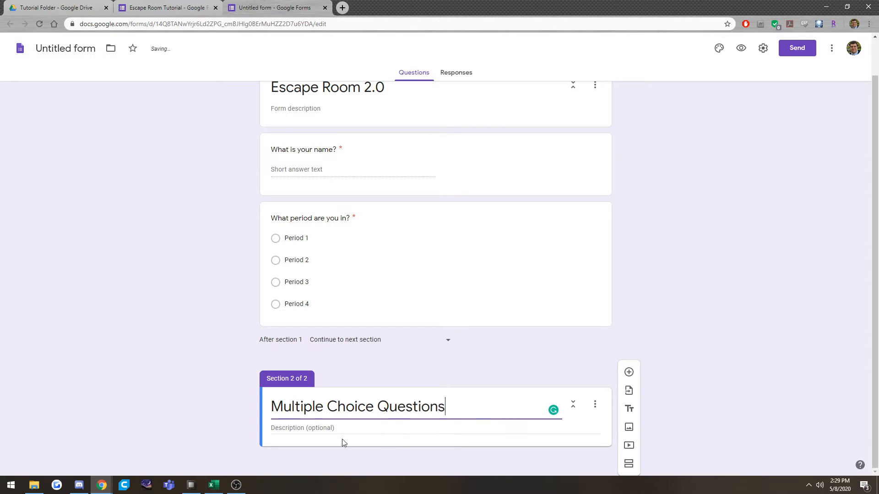
pyautogui.click(307, 433)
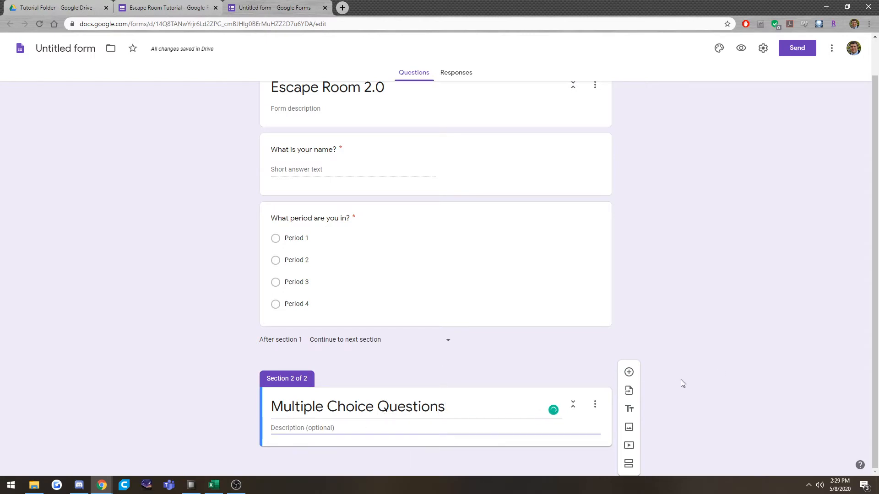
pyautogui.click(467, 431)
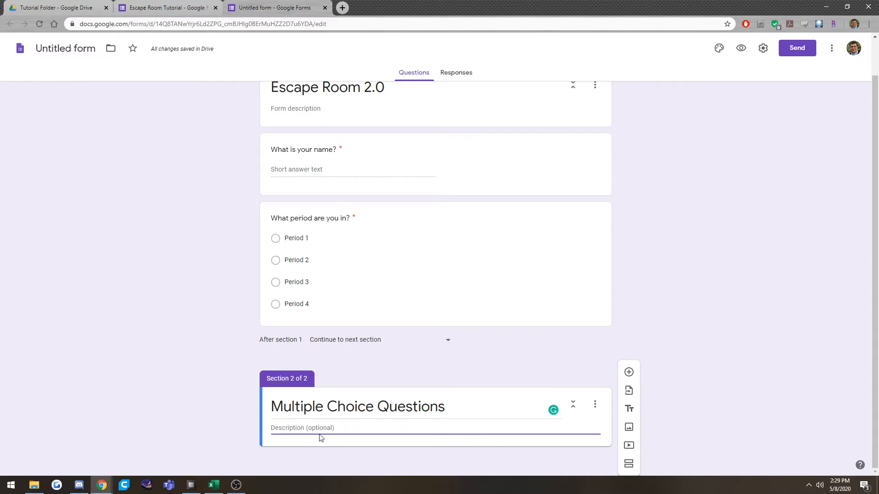
# Add a multiple-choice question "The answer to this question is A" with the options A, B, C and D.
pyautogui.click(630, 374)
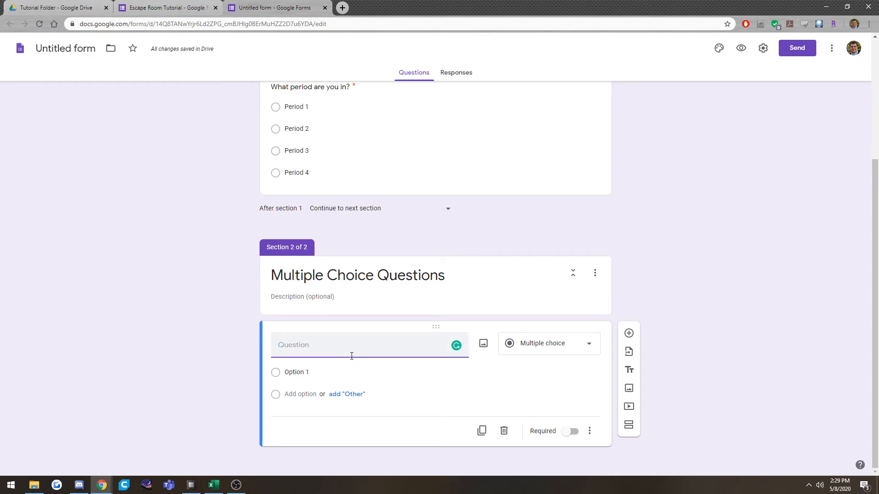
pyautogui.write('Thi')
pyautogui.click(319, 373)
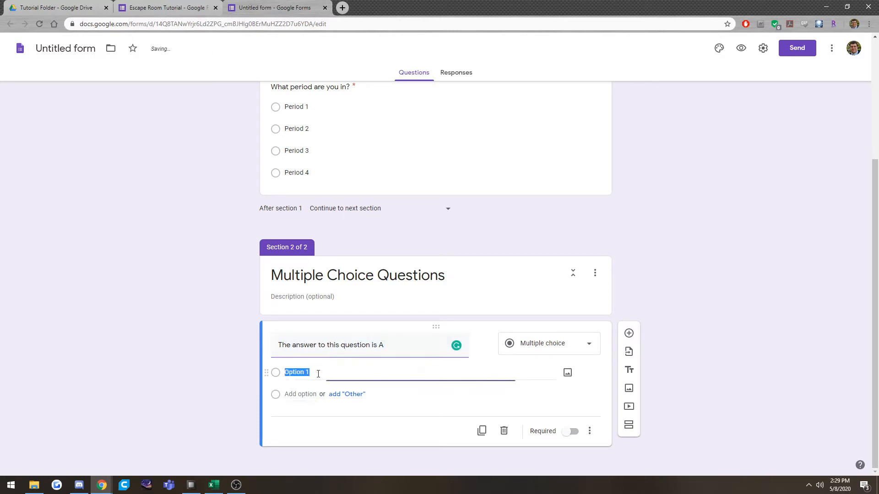
pyautogui.write('A')
pyautogui.press('Return')
pyautogui.write('B')
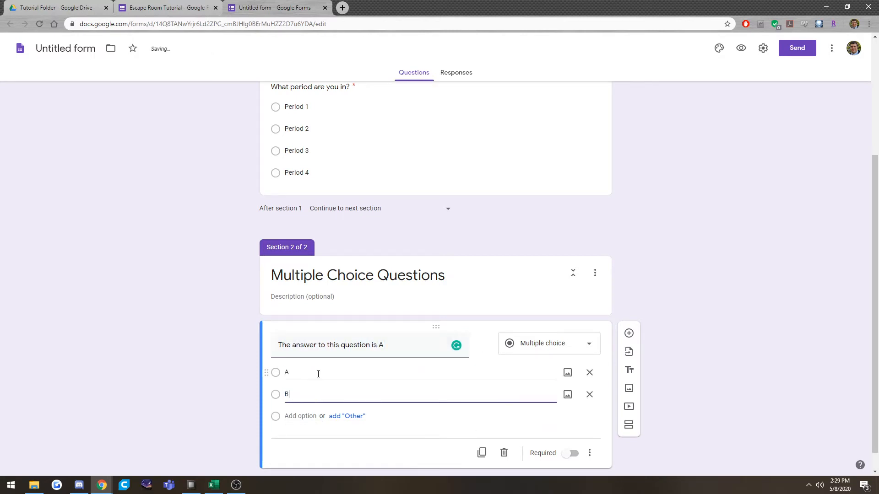
pyautogui.press('Return')
pyautogui.write('C')
pyautogui.press('Return')
pyautogui.write('D')
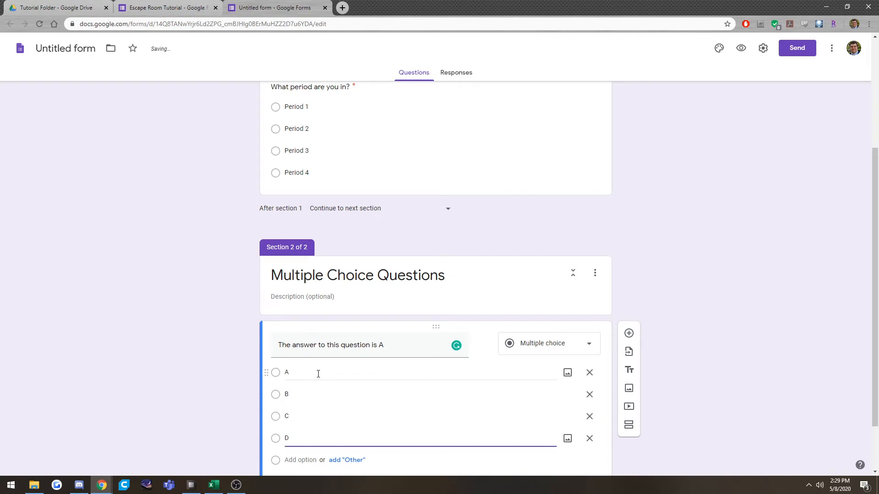
# Make the multiple-choice question required and enable going to a section based on its answer.
pyautogui.scroll(-2, 425, 366)
pyautogui.click(573, 432)
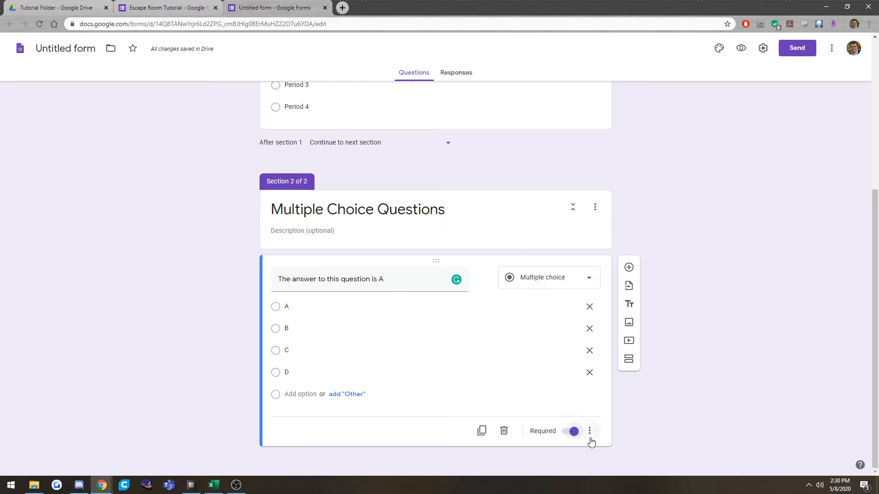
pyautogui.click(590, 432)
pyautogui.click(547, 459)
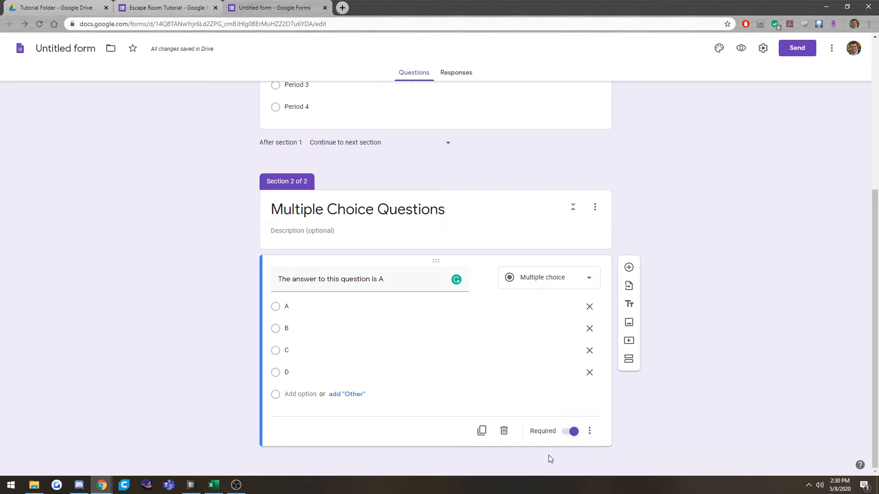
pyautogui.click(590, 433)
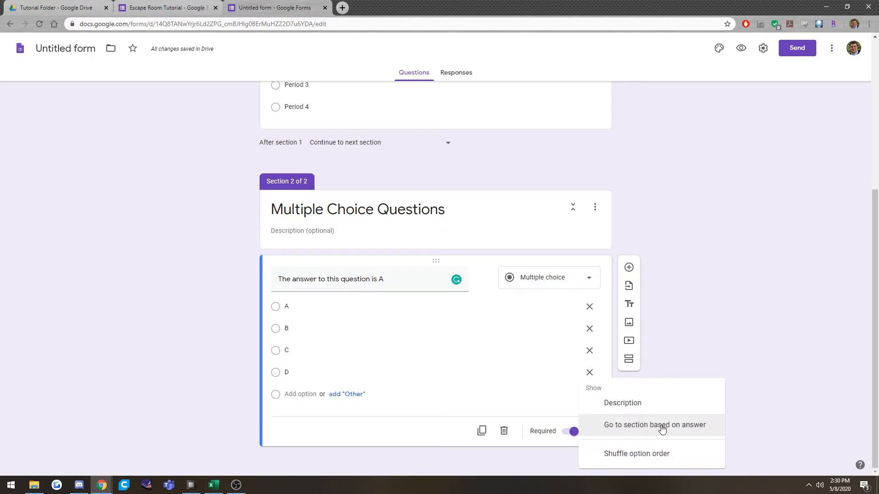
pyautogui.click(698, 432)
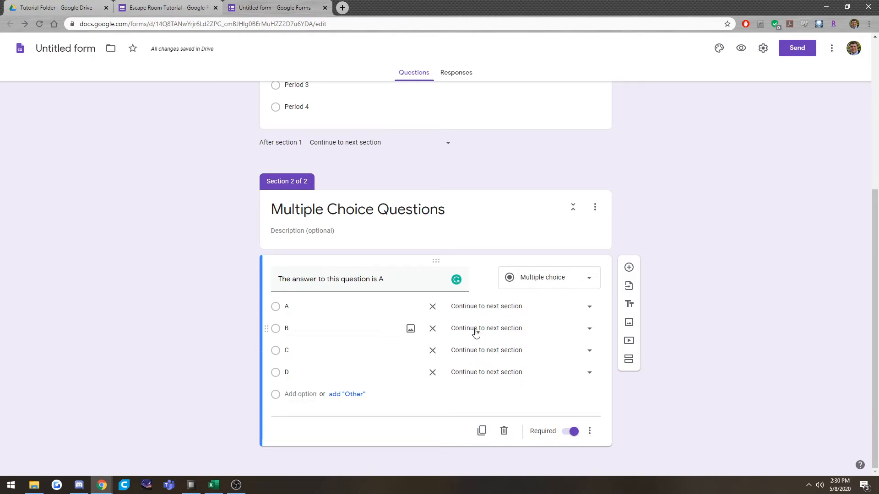
# Add two sections after the multiple-choice question, titled "Nice Job!" and "Try Again".
pyautogui.click(630, 361)
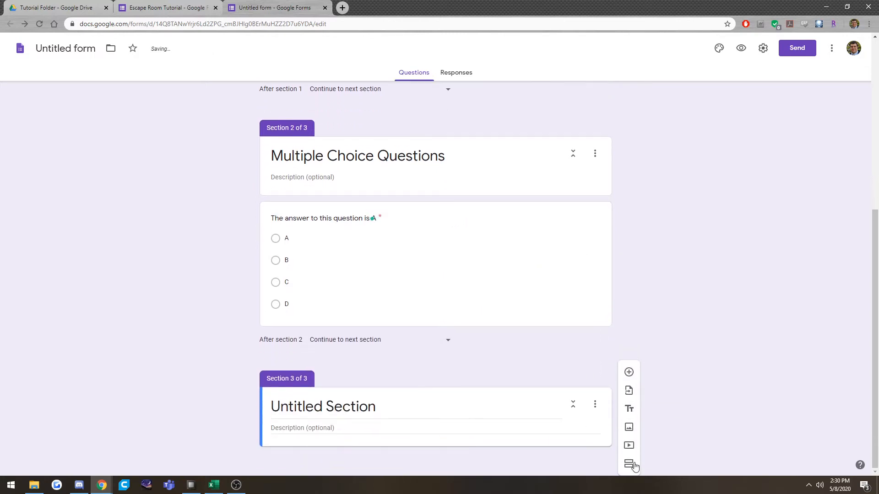
pyautogui.click(629, 463)
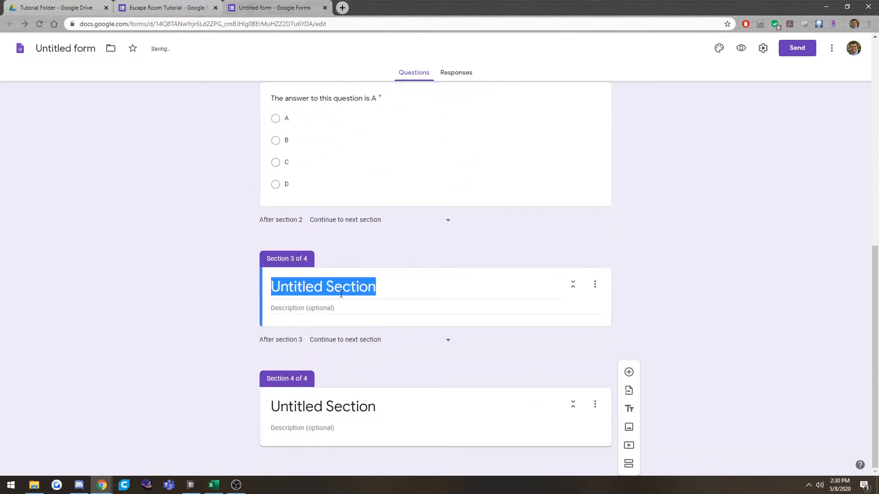
pyautogui.write('Nice Job!')
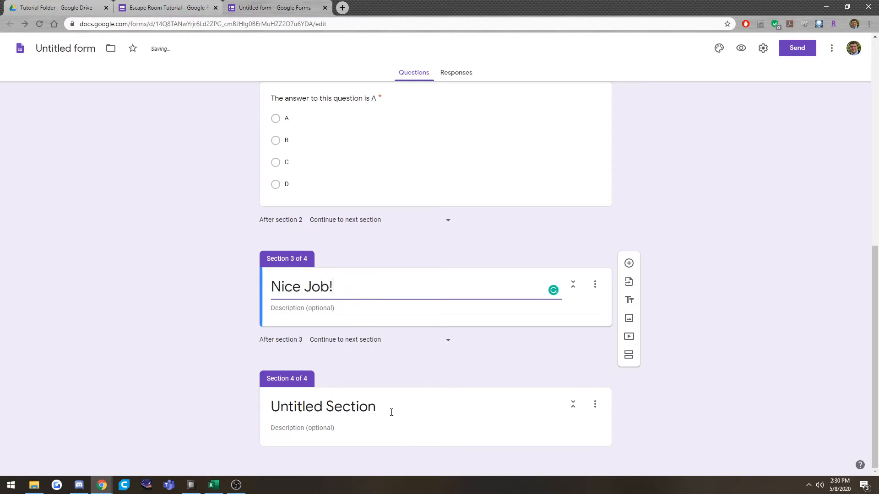
pyautogui.click(389, 412)
pyautogui.write('Try Again')
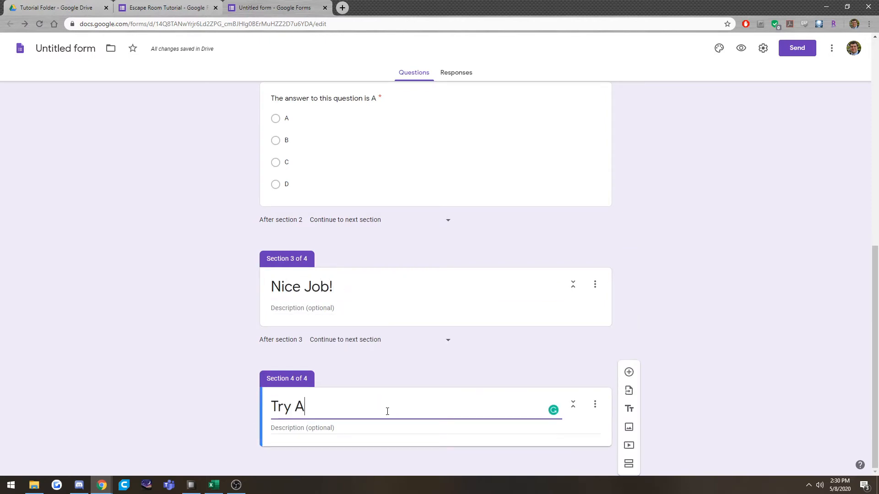
# Add a fifth section titled "Short Answer Questions" after the Try Again section.
pyautogui.click(630, 464)
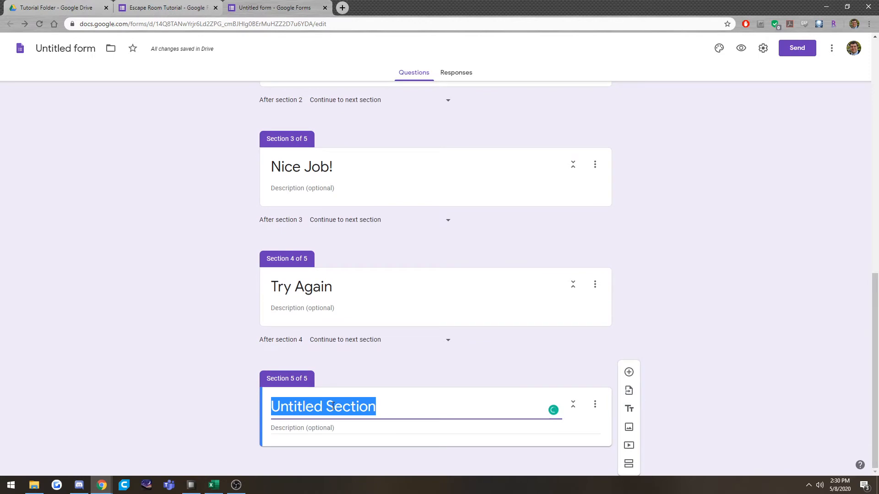
pyautogui.write('Short')
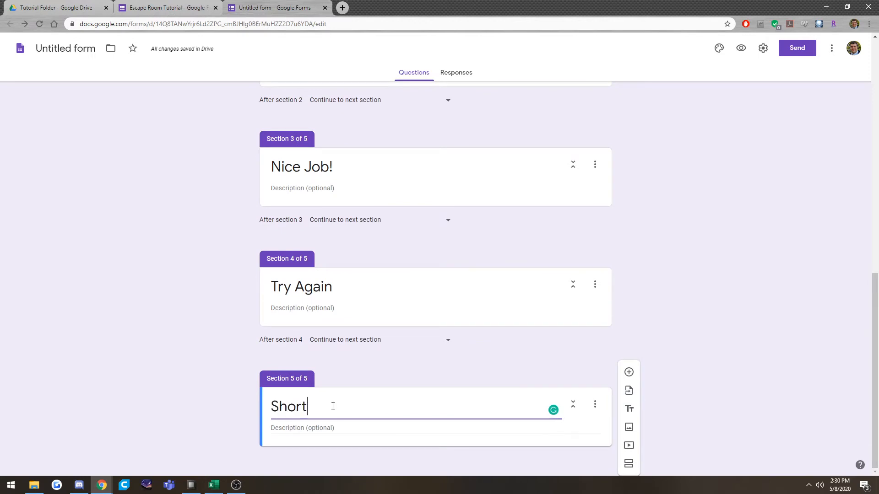
pyautogui.write(' Answer Questions')
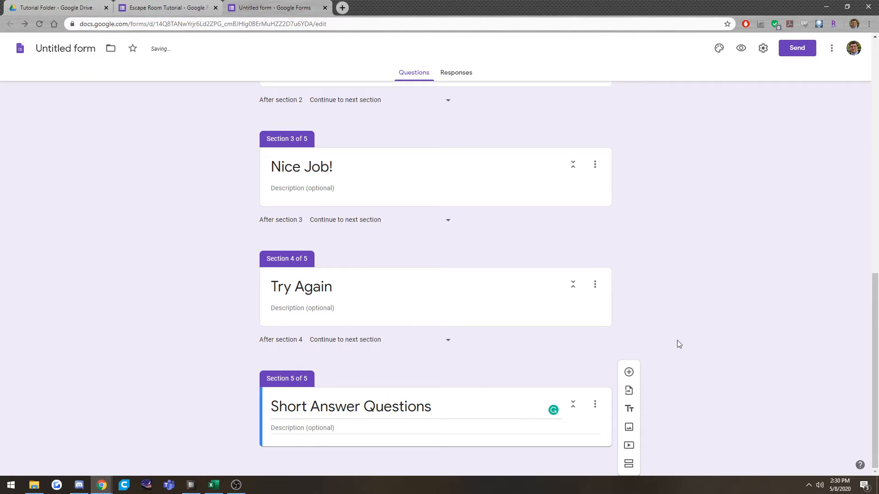
# Review the section routing of the multiple-choice question's options and the order of the sections that follow it.
pyautogui.scroll(6, 682, 343)
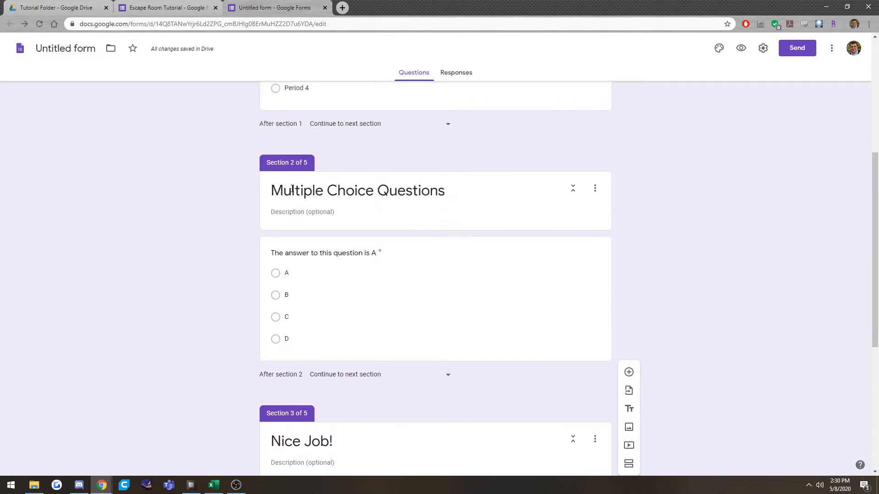
pyautogui.click(417, 287)
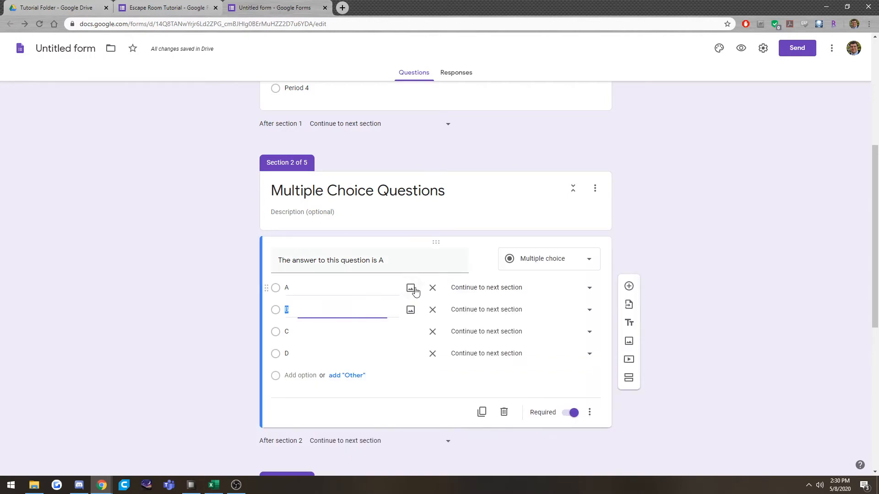
pyautogui.click(591, 413)
pyautogui.click(703, 320)
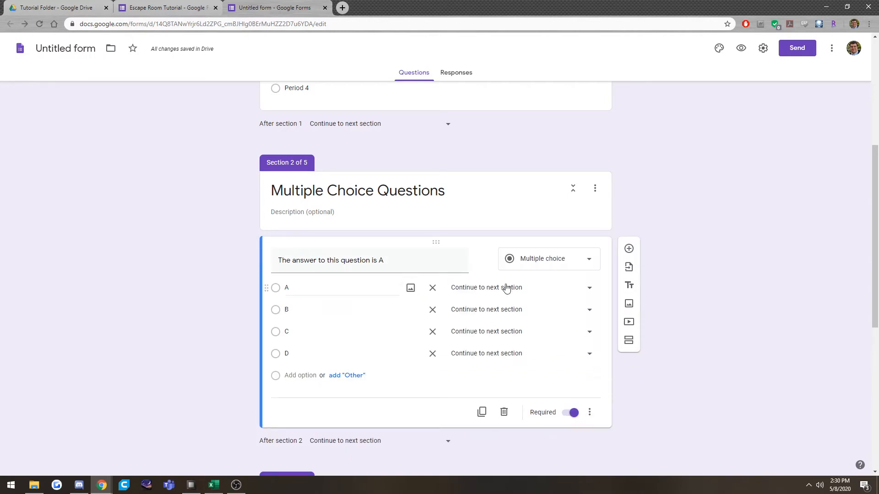
pyautogui.scroll(-5, 527, 376)
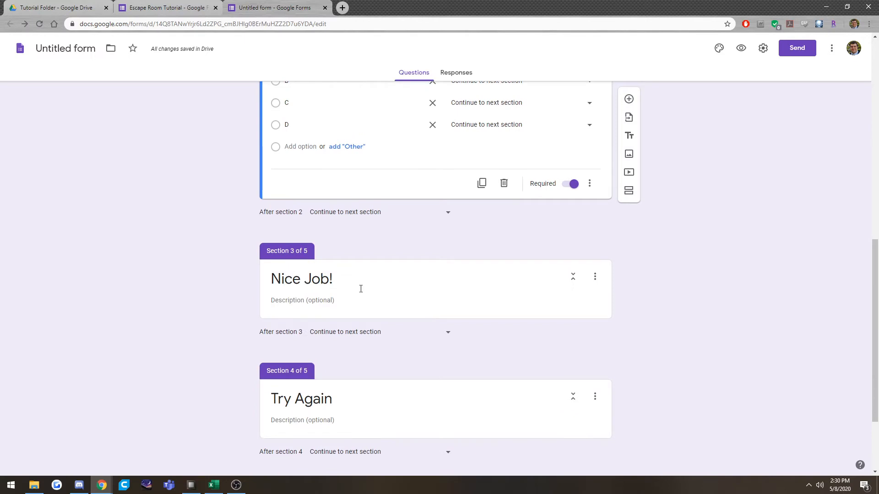
pyautogui.scroll(-2, 415, 287)
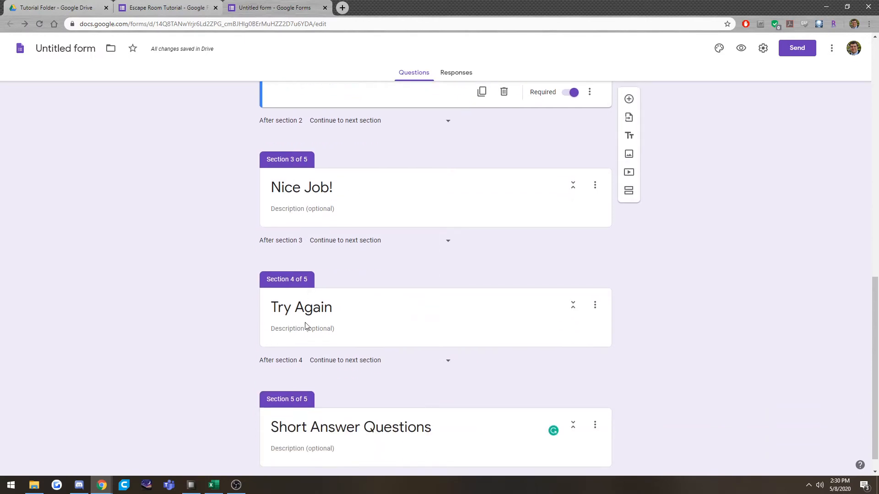
pyautogui.scroll(-1, 408, 338)
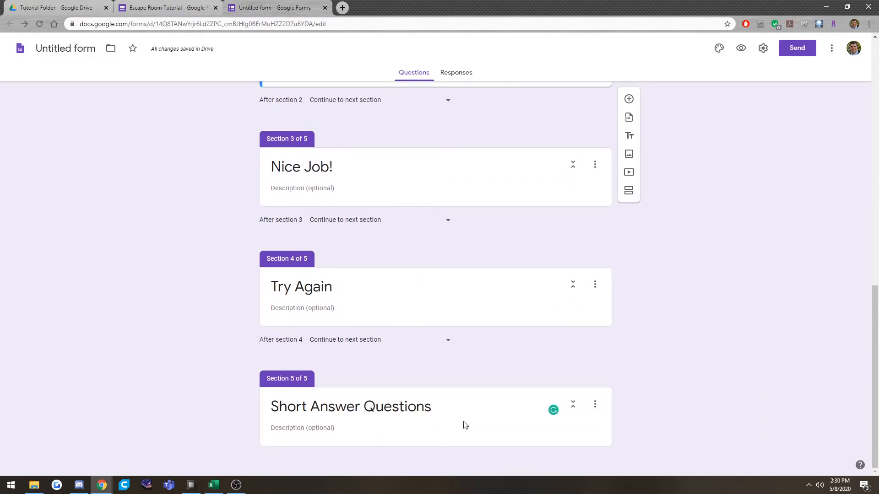
pyautogui.scroll(2, 603, 338)
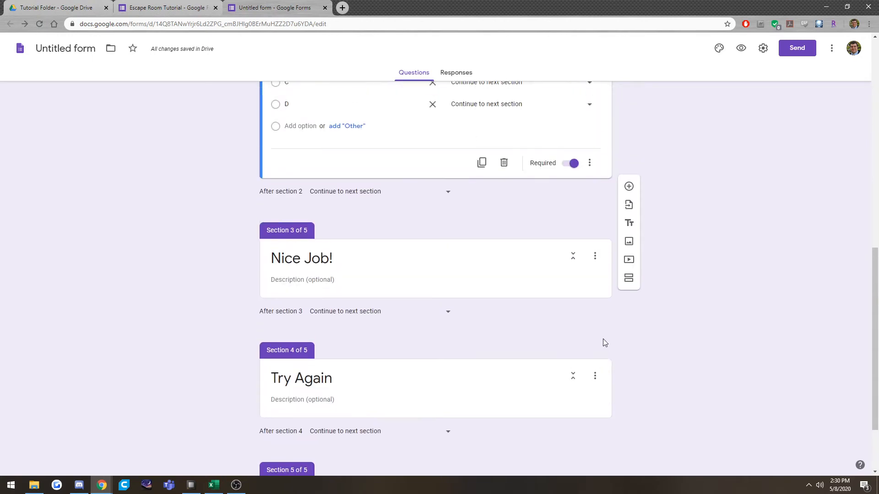
# Insert the image star nice job.png from Google Drive into the Nice Job! section.
pyautogui.click(466, 259)
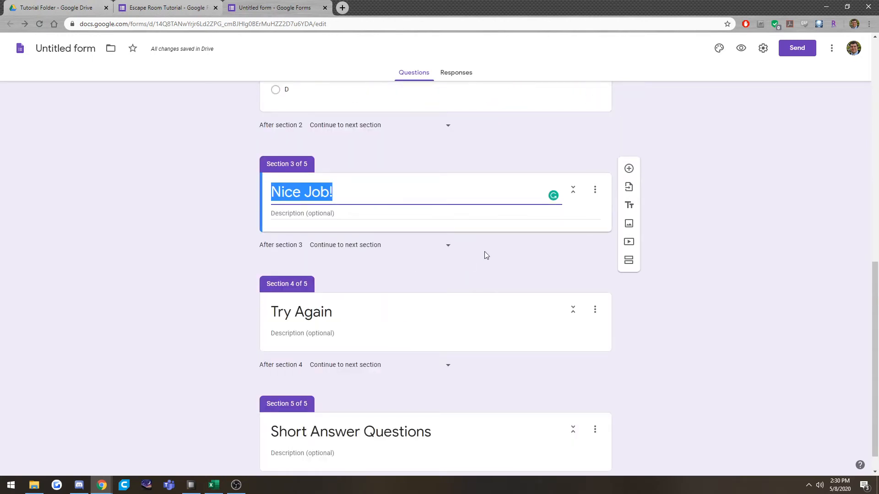
pyautogui.click(628, 225)
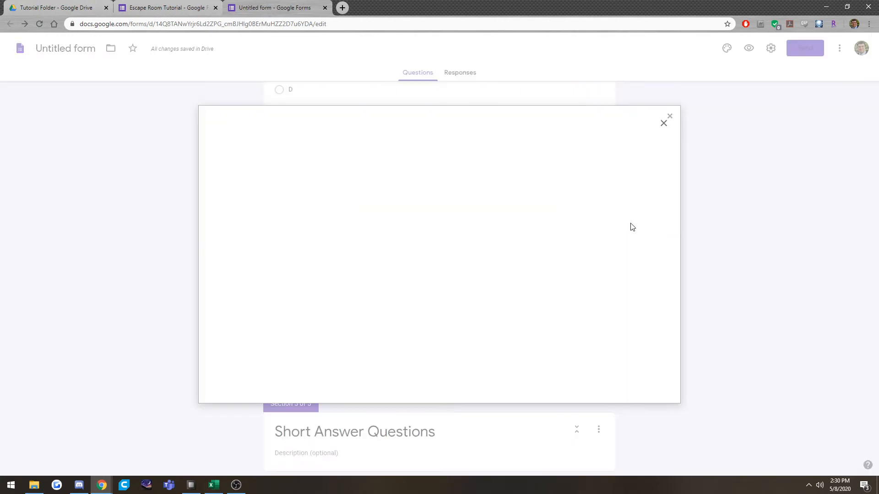
pyautogui.click(424, 154)
pyautogui.click(245, 224)
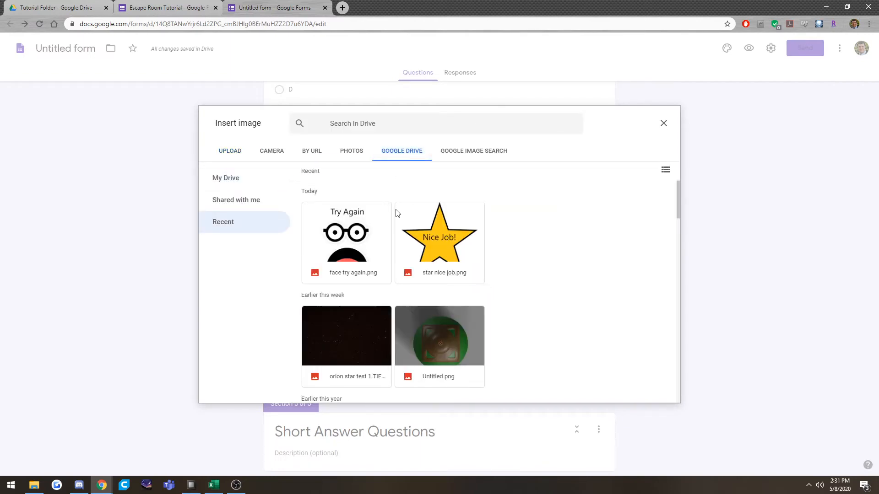
pyautogui.click(457, 245)
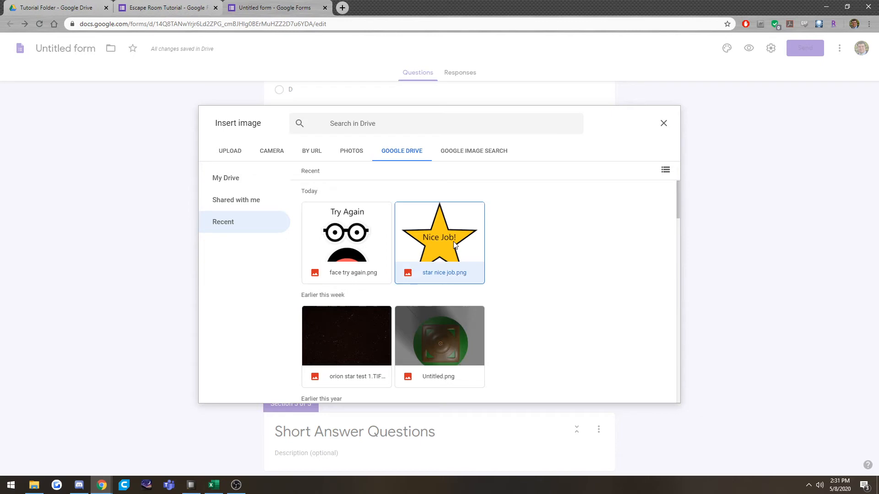
pyautogui.doubleClick(464, 237)
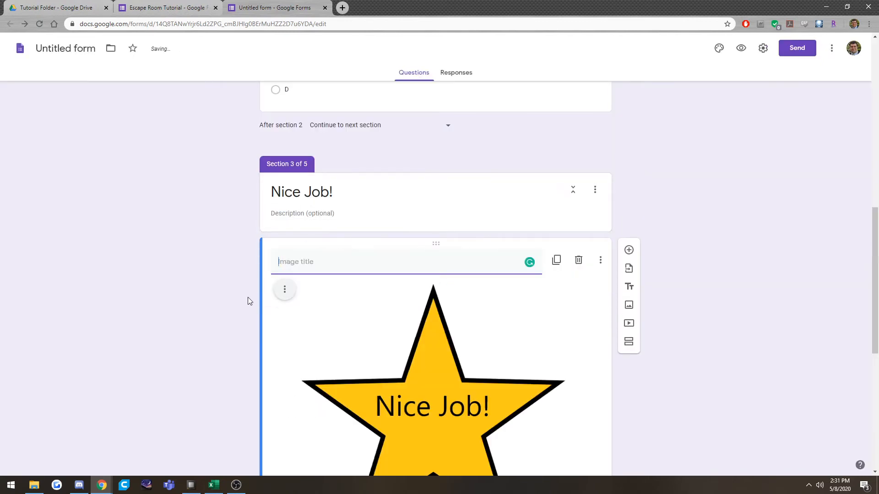
# Insert the image face try again.png from Google Drive into the Try Again section.
pyautogui.scroll(-7, 250, 300)
pyautogui.click(395, 324)
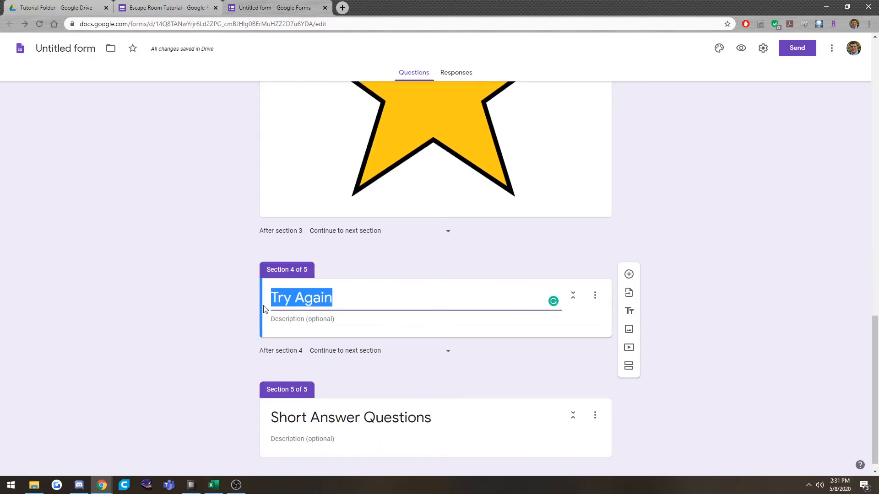
pyautogui.scroll(-1, 274, 295)
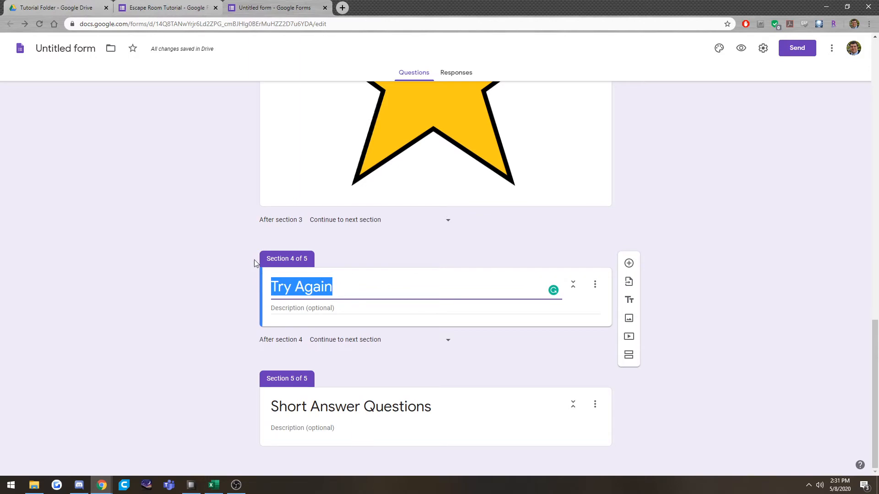
pyautogui.click(600, 310)
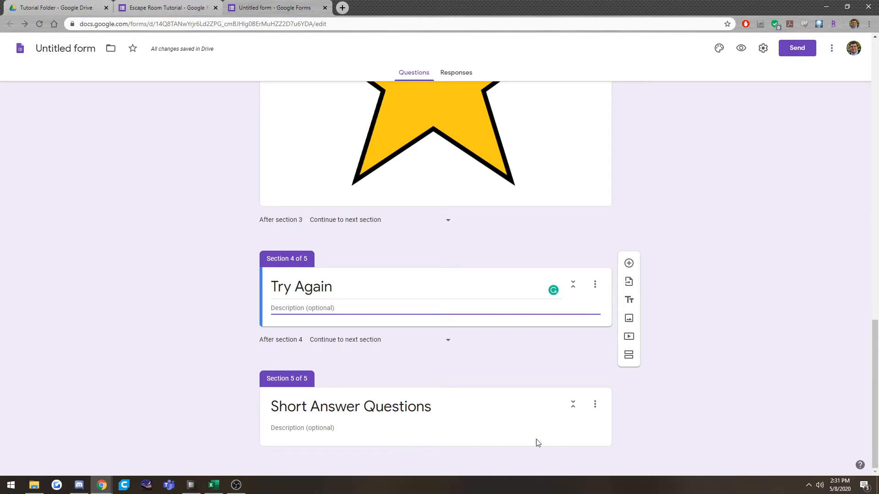
pyautogui.click(600, 430)
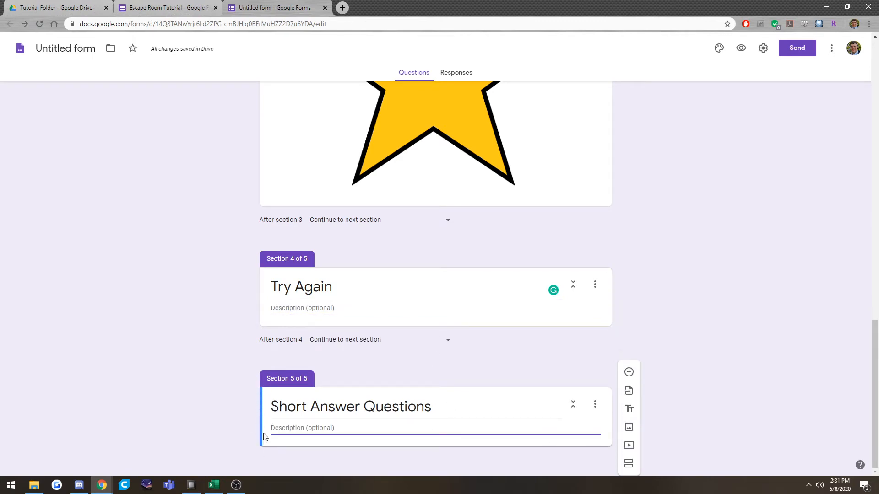
pyautogui.click(578, 311)
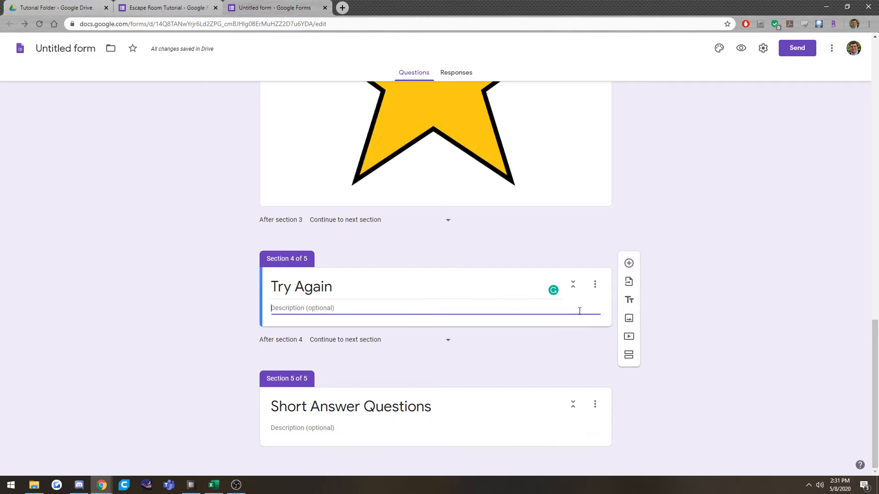
pyautogui.click(629, 319)
pyautogui.doubleClick(365, 246)
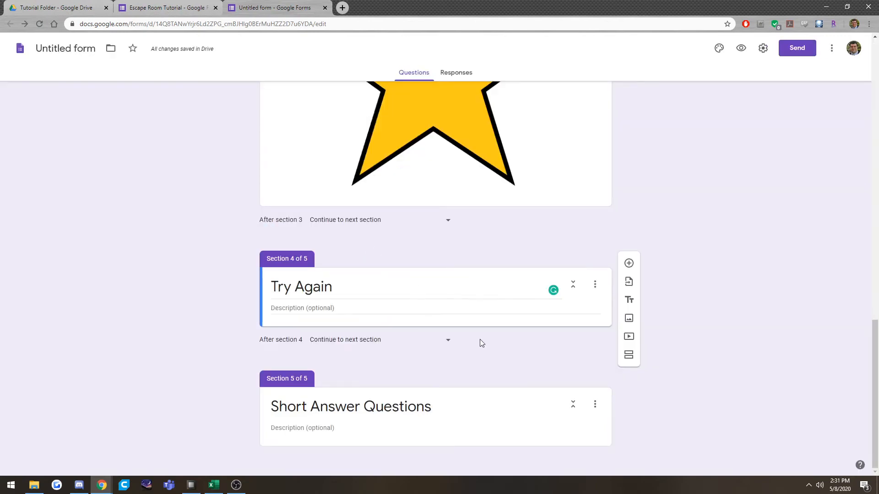
pyautogui.scroll(-6, 497, 362)
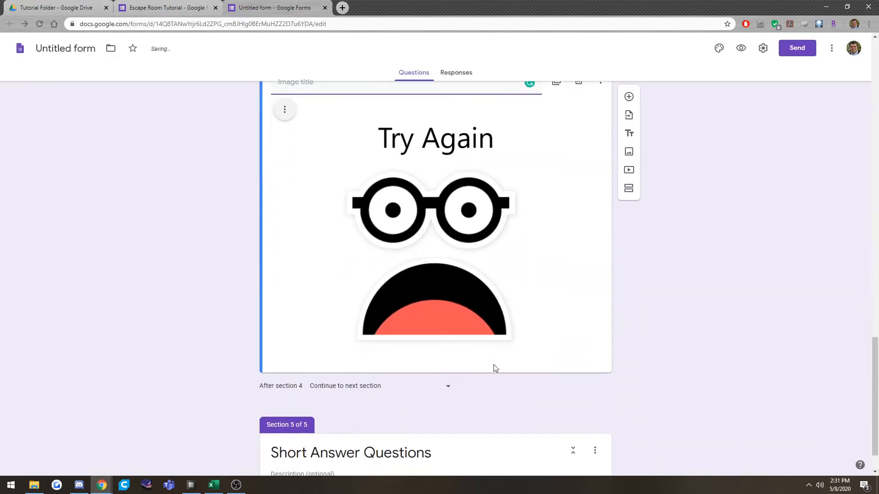
# Set option A of the multiple-choice question to go to section 3 (Nice Job!).
pyautogui.scroll(11, 493, 365)
pyautogui.scroll(8, 494, 367)
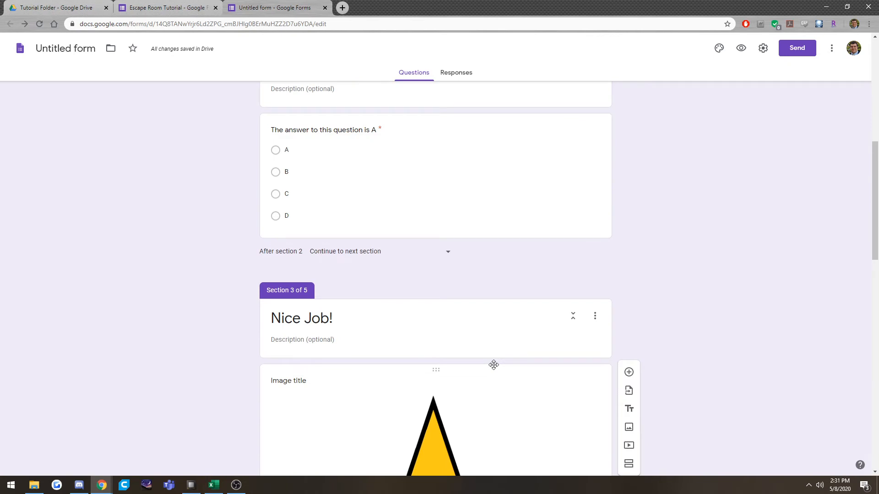
pyautogui.click(428, 313)
pyautogui.scroll(-2, 314, 186)
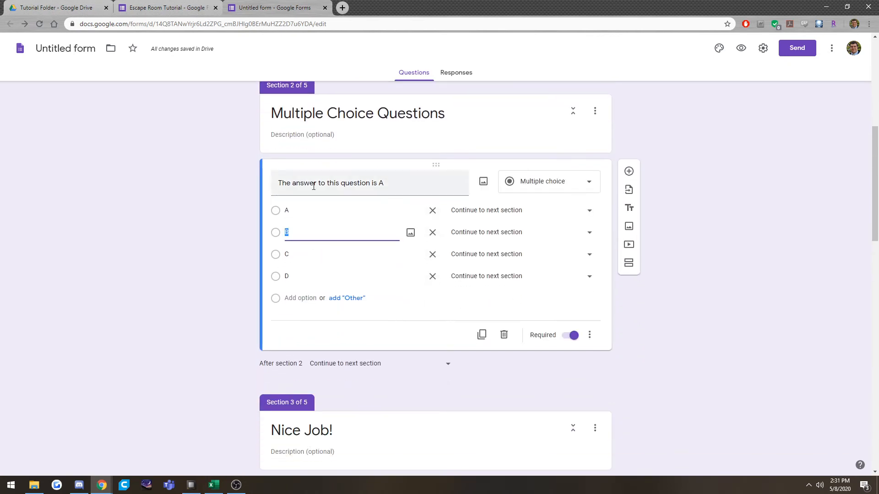
pyautogui.click(506, 215)
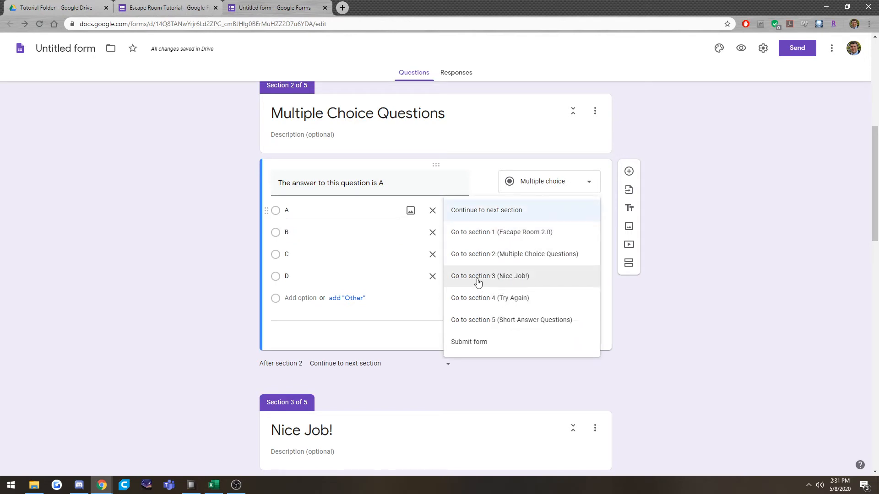
pyautogui.click(520, 282)
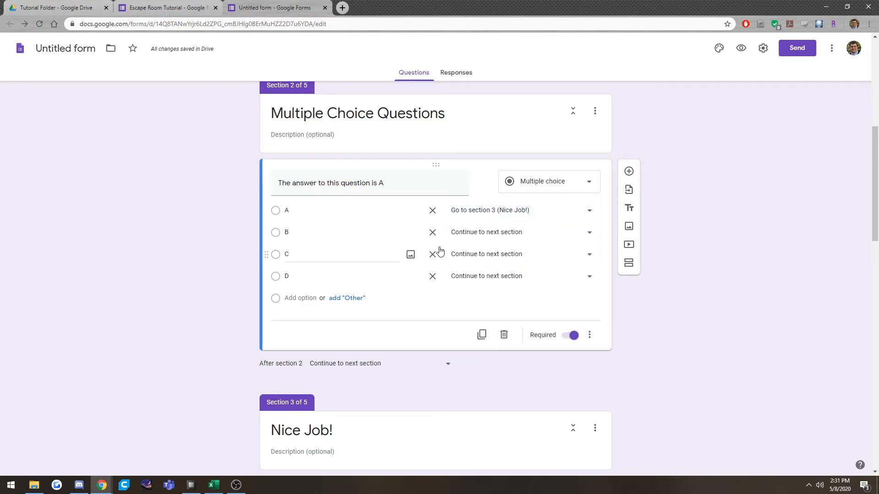
# Set options B, C and D of the multiple-choice question to go to section 4 (Try Again).
pyautogui.click(482, 237)
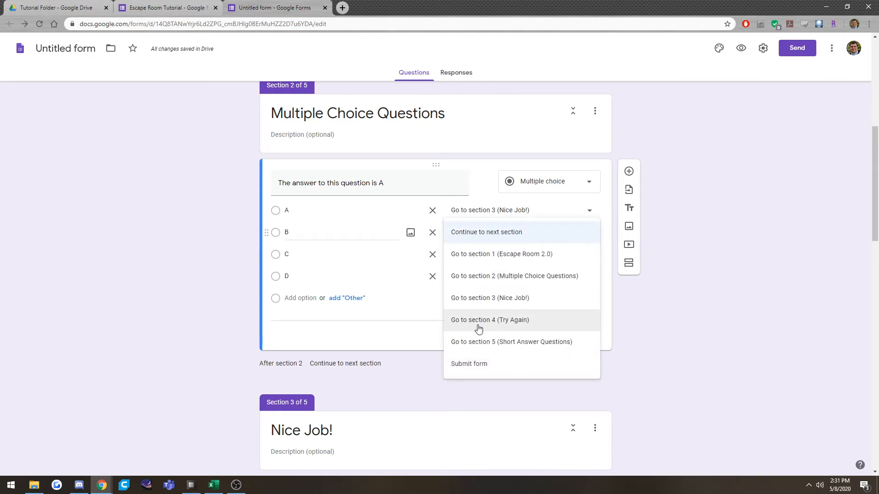
pyautogui.click(502, 326)
pyautogui.click(490, 255)
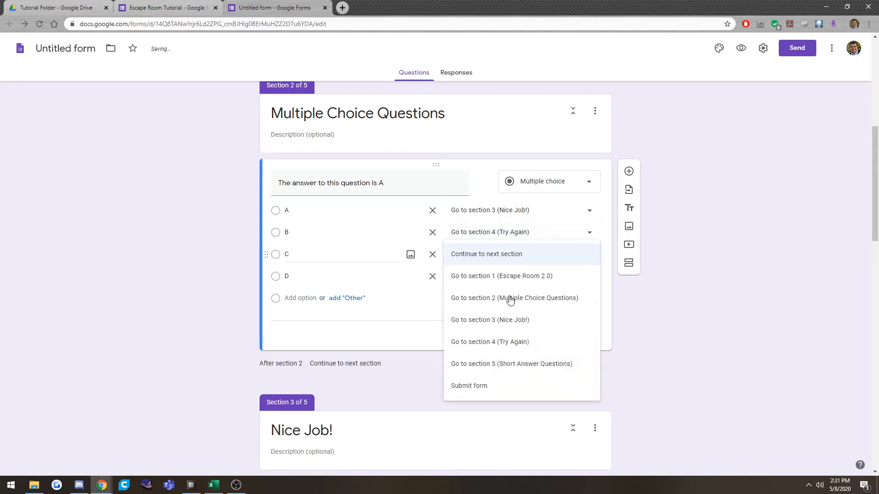
pyautogui.click(520, 342)
pyautogui.click(496, 276)
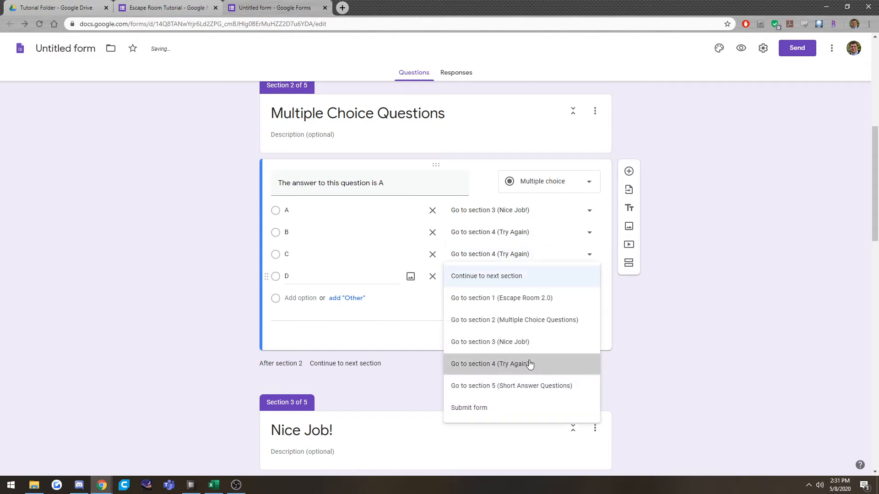
pyautogui.click(528, 364)
# Review the section routing of the answer options alongside the setting for what follows section 2.
pyautogui.click(451, 363)
pyautogui.click(490, 329)
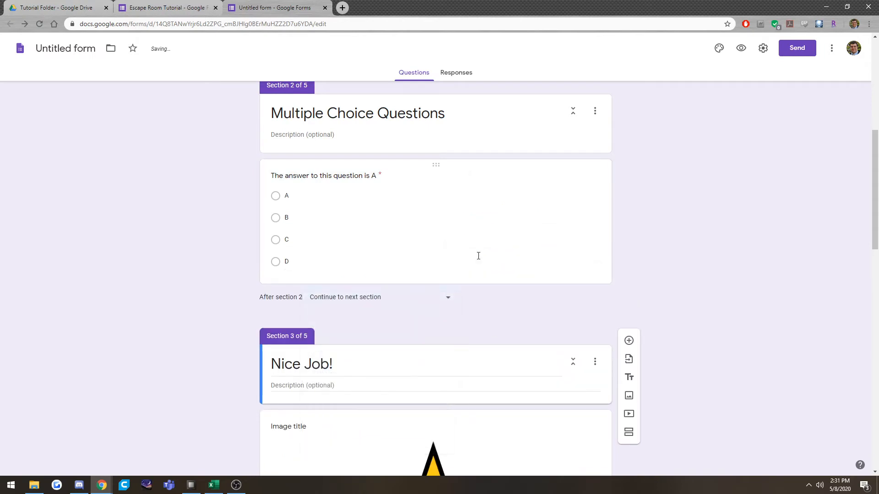
pyautogui.click(476, 255)
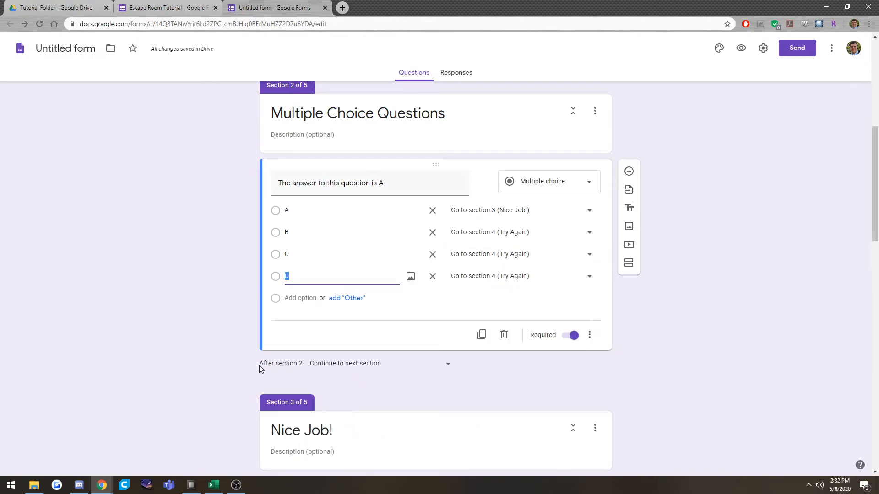
pyautogui.moveTo(259, 365); pyautogui.dragTo(297, 366)
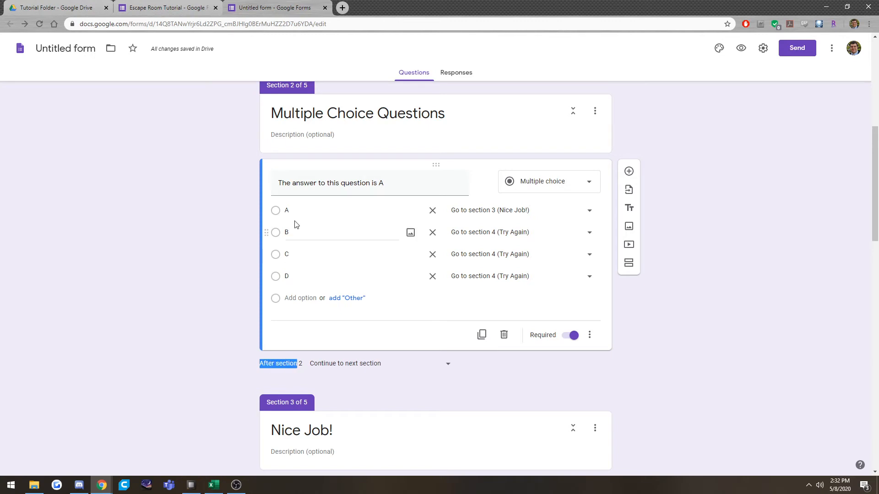
pyautogui.click(258, 364)
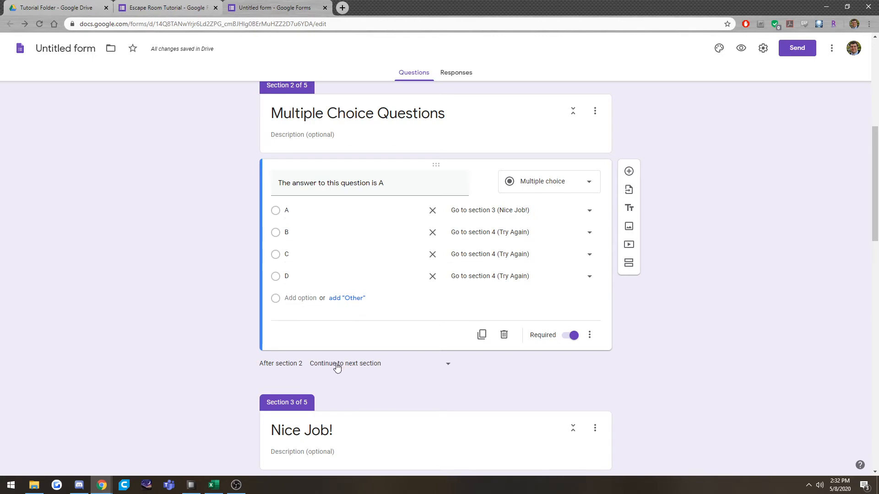
pyautogui.click(488, 277)
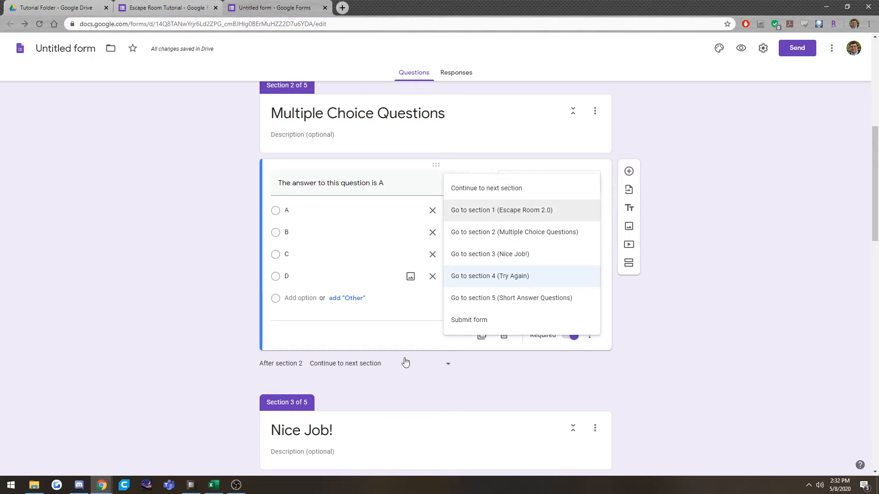
pyautogui.click(487, 276)
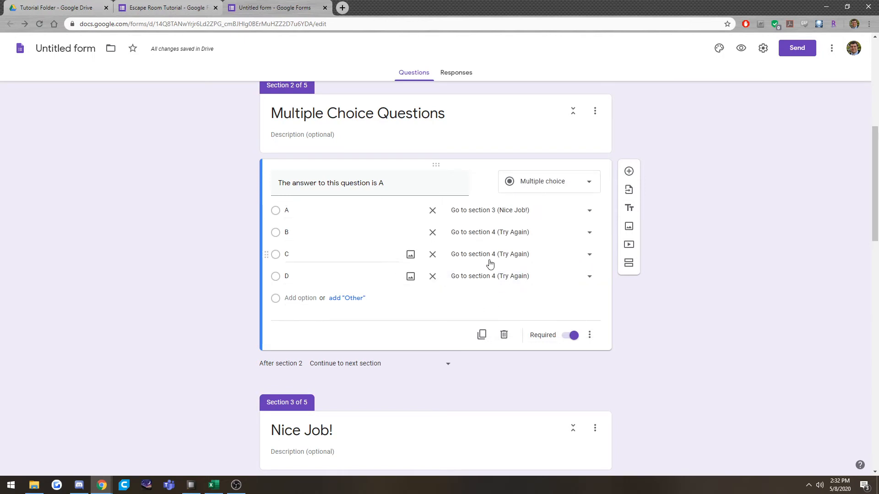
pyautogui.click(290, 366)
# Set the form to go to section 5 (Short Answer Questions) after section 3, Nice Job!
pyautogui.scroll(-5, 476, 238)
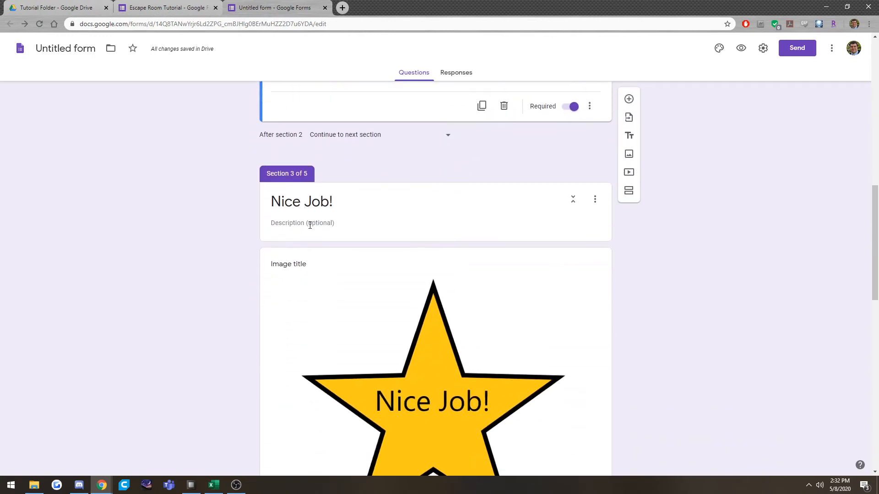
pyautogui.scroll(-3, 332, 345)
pyautogui.scroll(1, 358, 330)
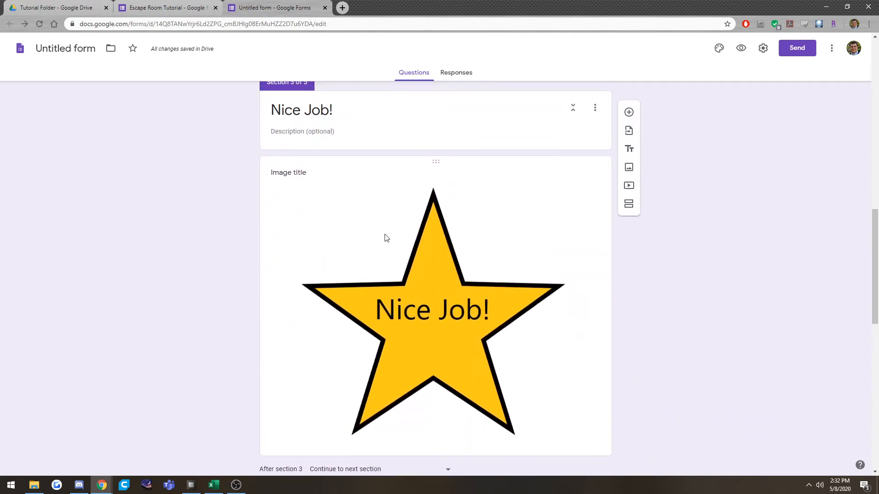
pyautogui.scroll(-2, 386, 238)
pyautogui.moveTo(275, 381); pyautogui.dragTo(352, 382)
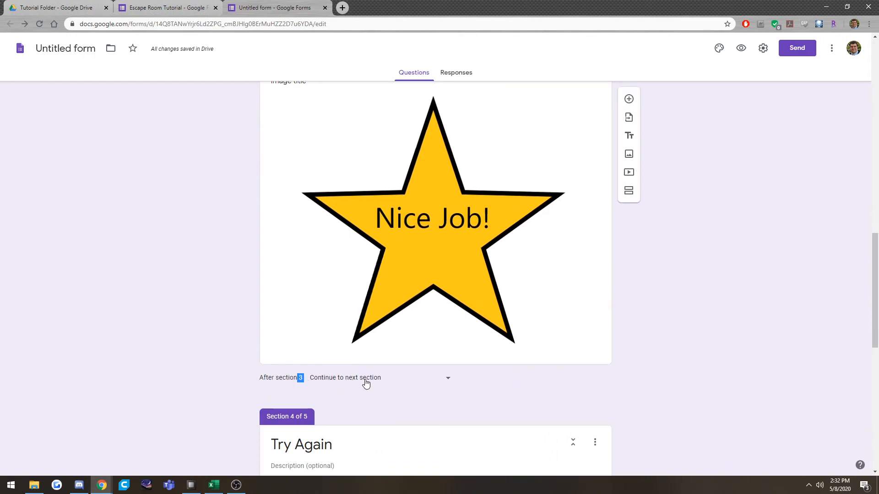
pyautogui.scroll(-1, 369, 383)
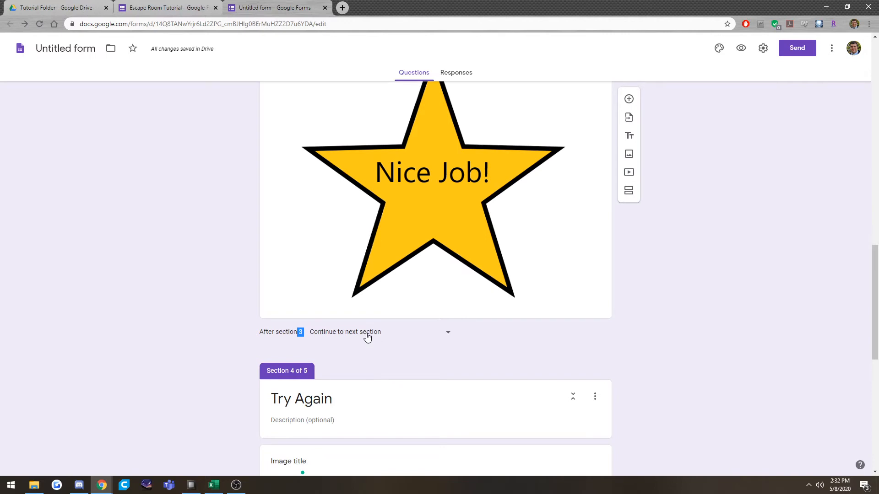
pyautogui.scroll(-5, 368, 337)
pyautogui.scroll(6, 373, 341)
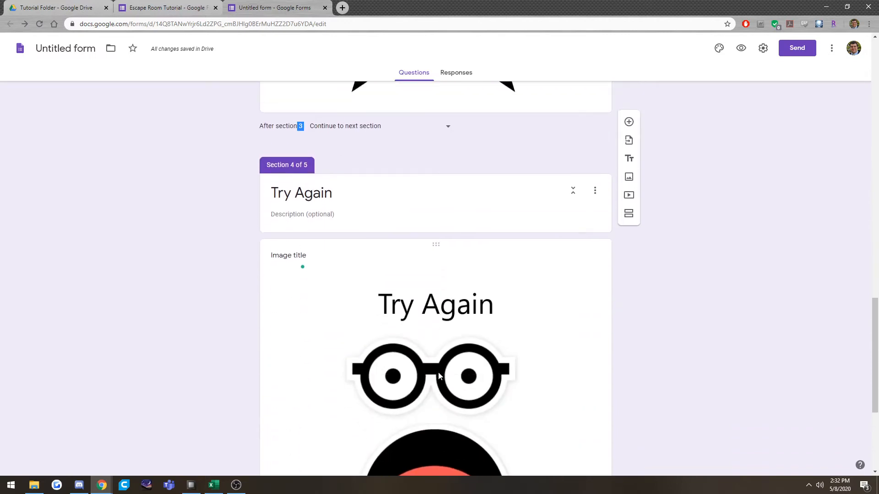
pyautogui.click(272, 383)
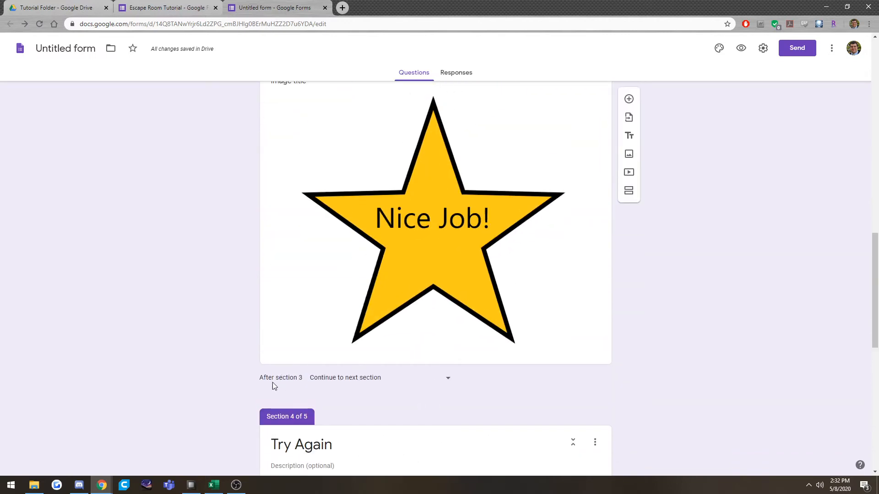
pyautogui.click(387, 380)
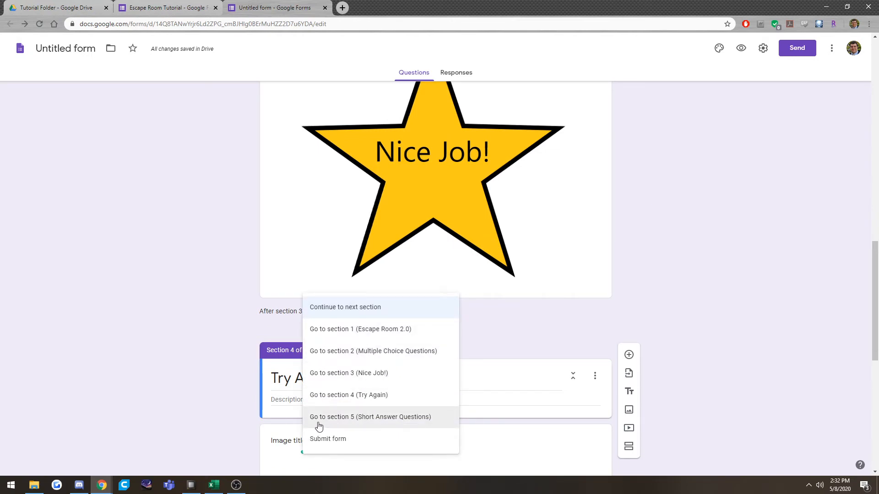
pyautogui.click(377, 419)
# Review the Multiple Choice Questions, Nice Job! and Try Again sections and where each one leads.
pyautogui.scroll(-5, 256, 314)
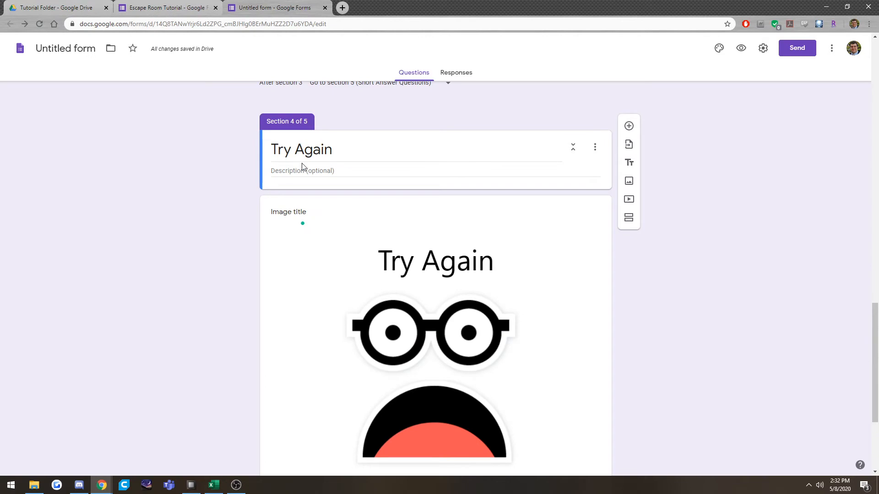
pyautogui.scroll(-2, 391, 255)
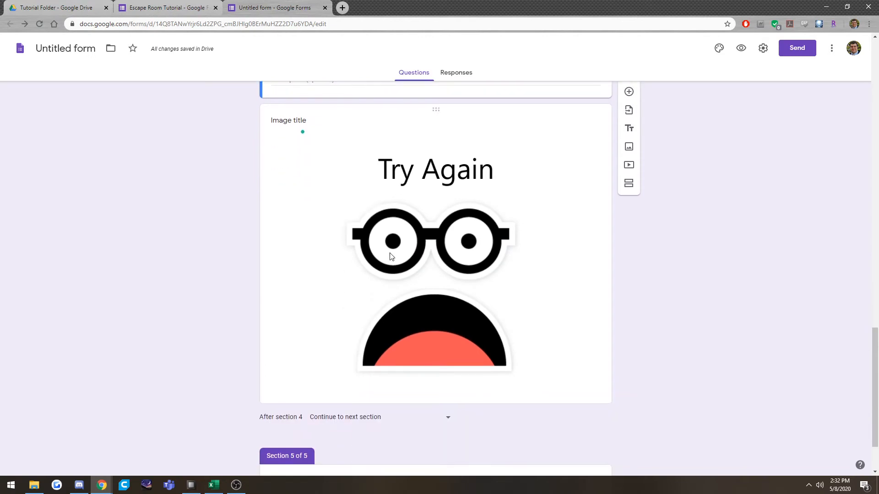
pyautogui.scroll(1, 391, 274)
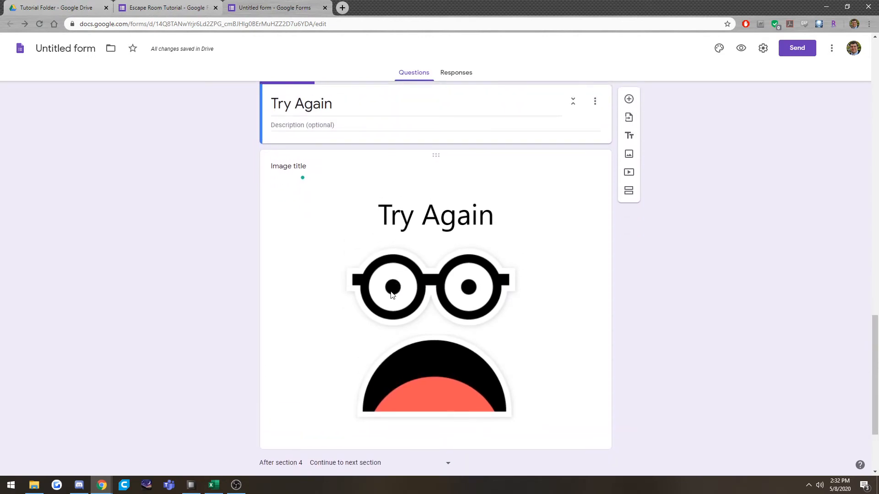
pyautogui.scroll(15, 392, 294)
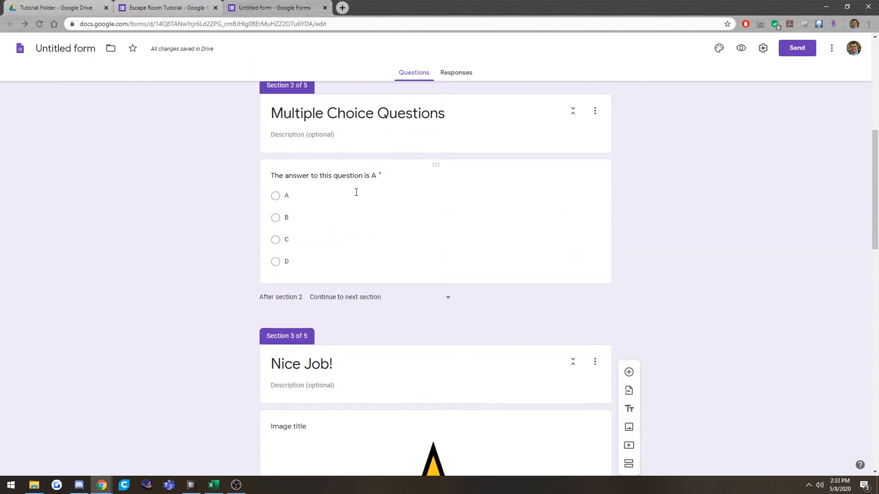
pyautogui.scroll(-11, 408, 284)
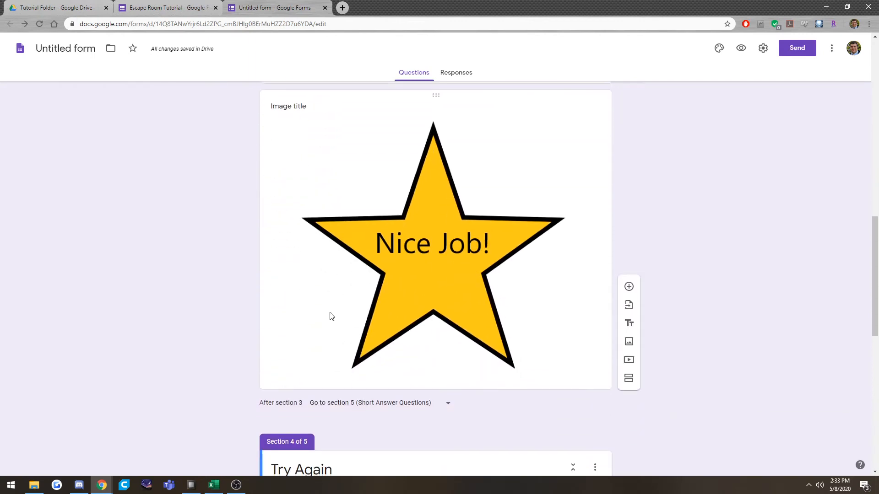
pyautogui.scroll(8, 334, 322)
pyautogui.scroll(6, 337, 324)
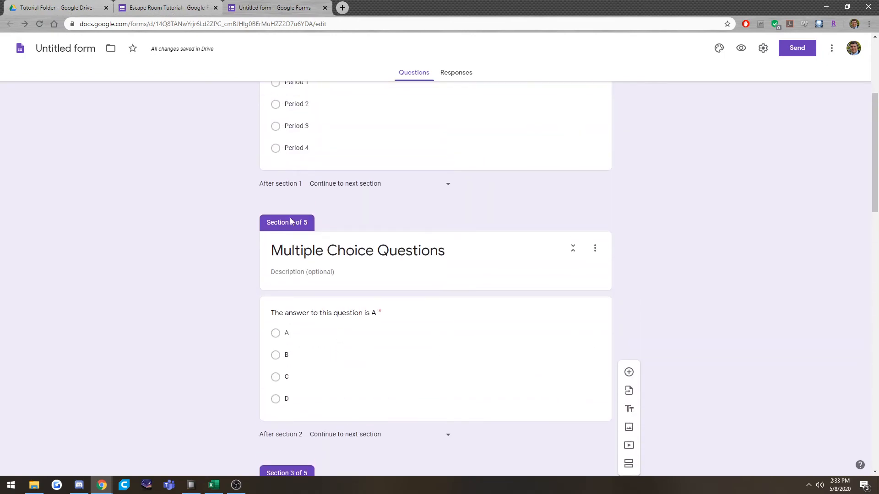
pyautogui.scroll(-15, 287, 223)
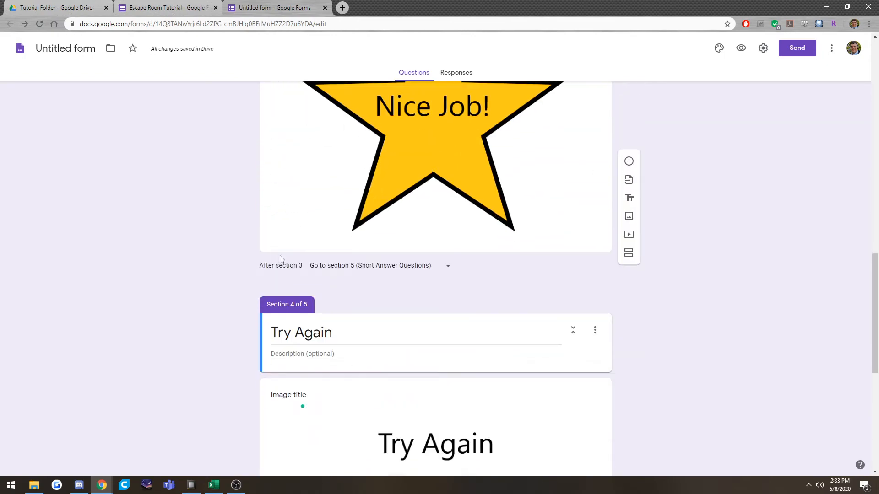
pyautogui.scroll(2, 352, 172)
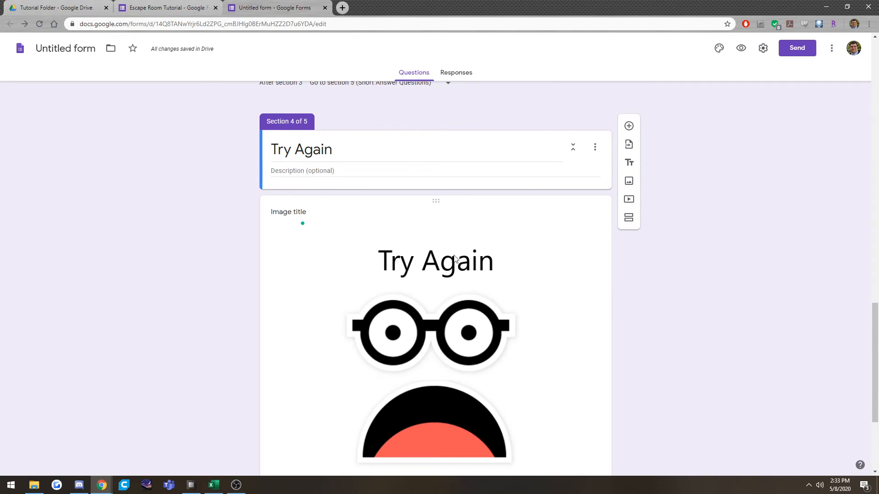
# Set the form to go to section 2 (Multiple Choice Questions) after section 4, Try Again.
pyautogui.scroll(-4, 307, 321)
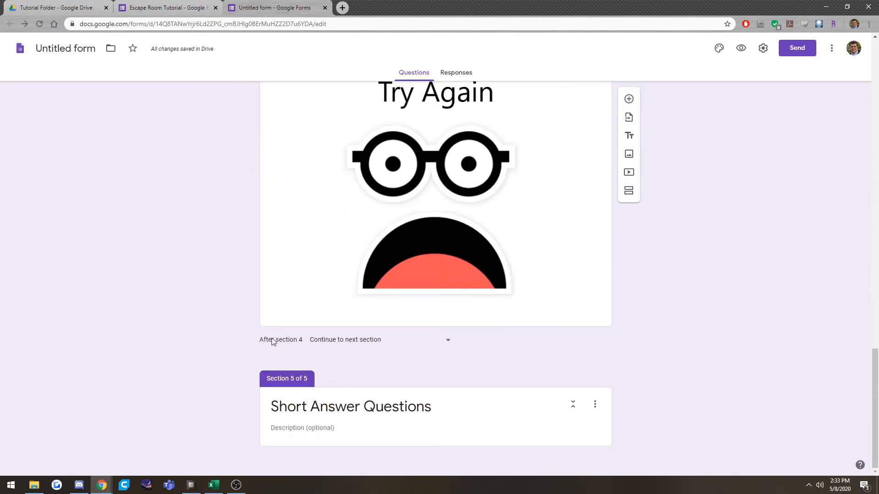
pyautogui.click(386, 339)
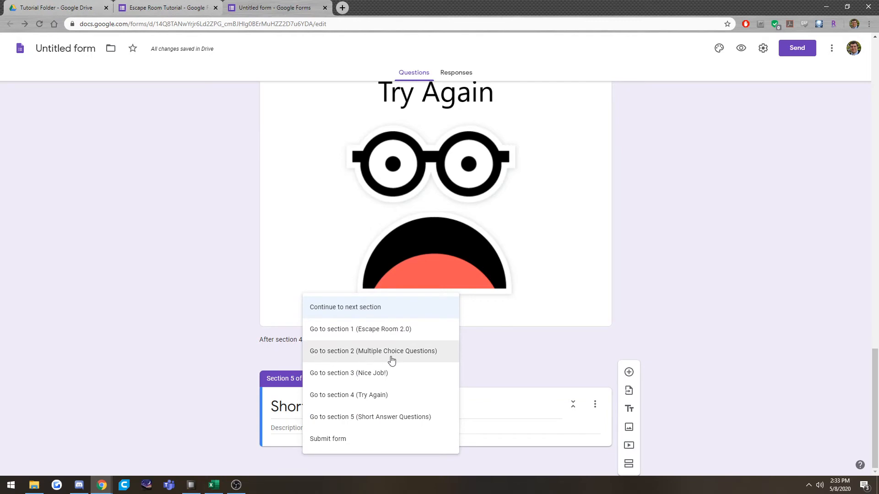
pyautogui.click(390, 358)
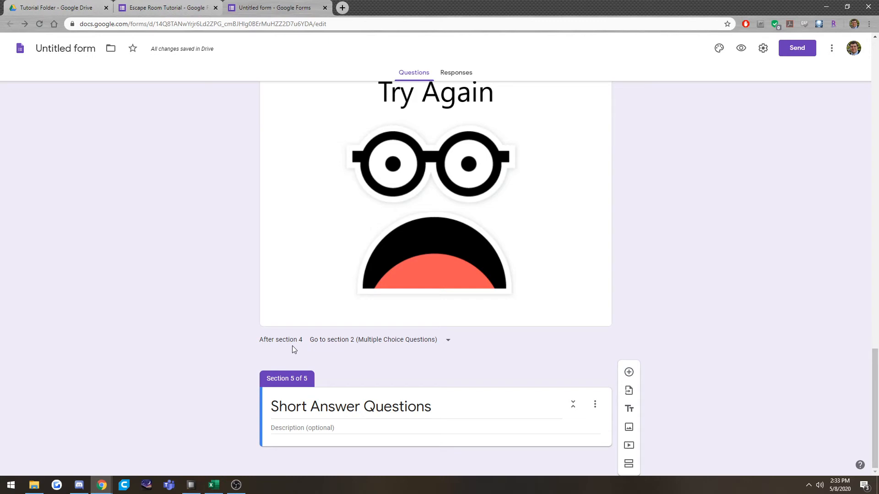
# Preview the form and complete its first section with "asd" as the name and Period 1, continuing to the multiple-choice section.
pyautogui.click(742, 48)
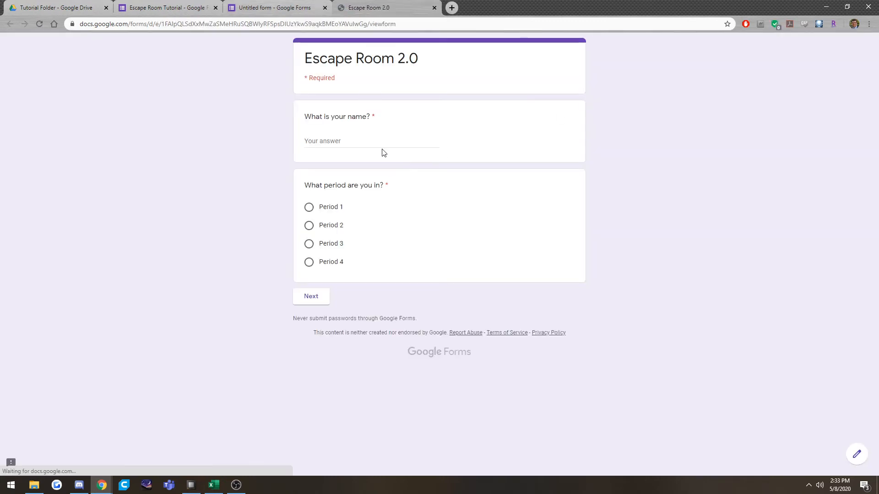
pyautogui.click(372, 145)
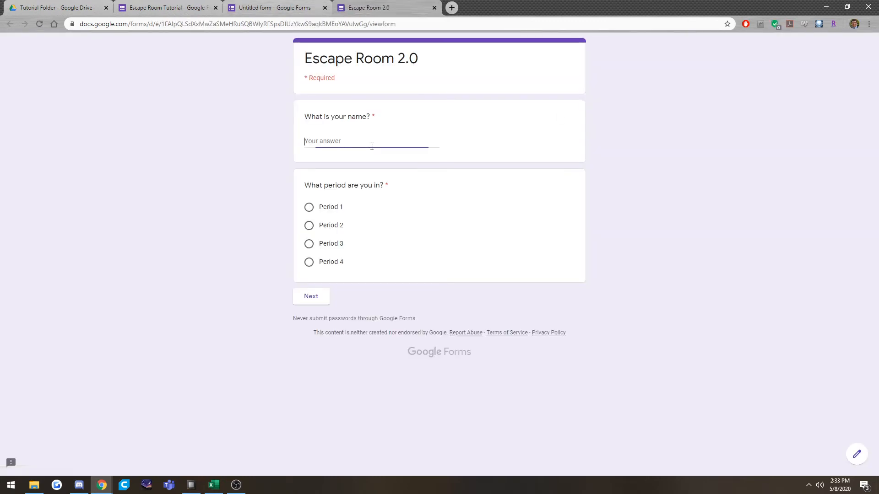
pyautogui.write('asd')
pyautogui.click(334, 209)
pyautogui.click(310, 302)
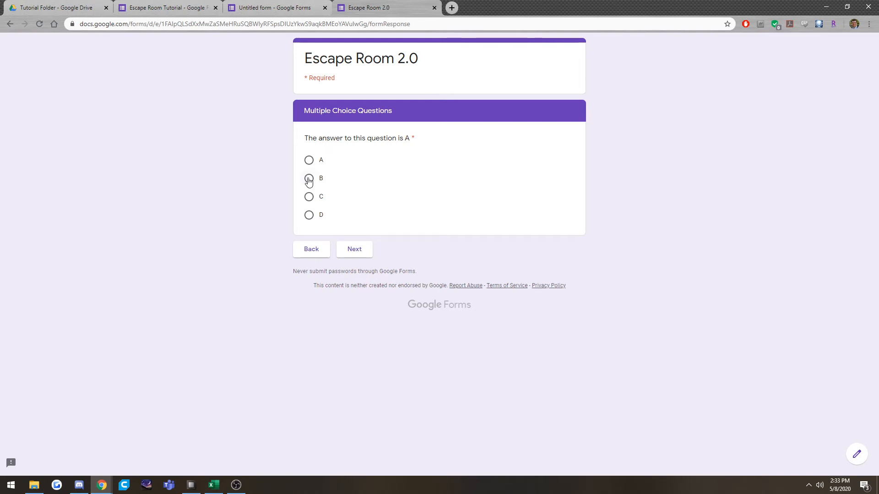
# Test the multiple-choice routing with answer B and with answer A through to Short Answer Questions, and close the preview.
pyautogui.click(352, 249)
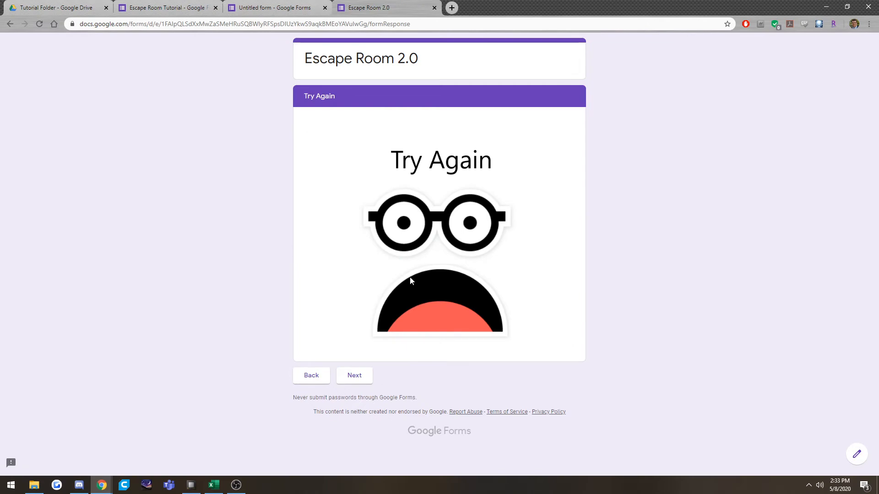
pyautogui.click(357, 374)
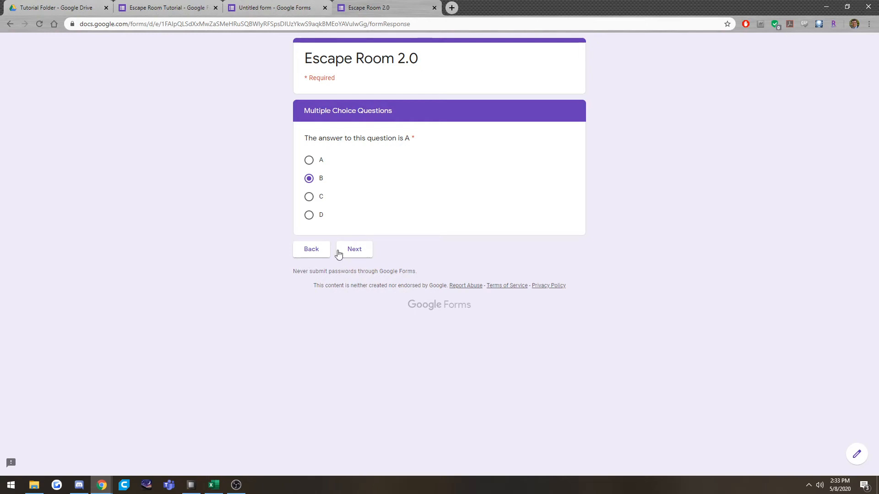
pyautogui.click(309, 160)
pyautogui.click(354, 249)
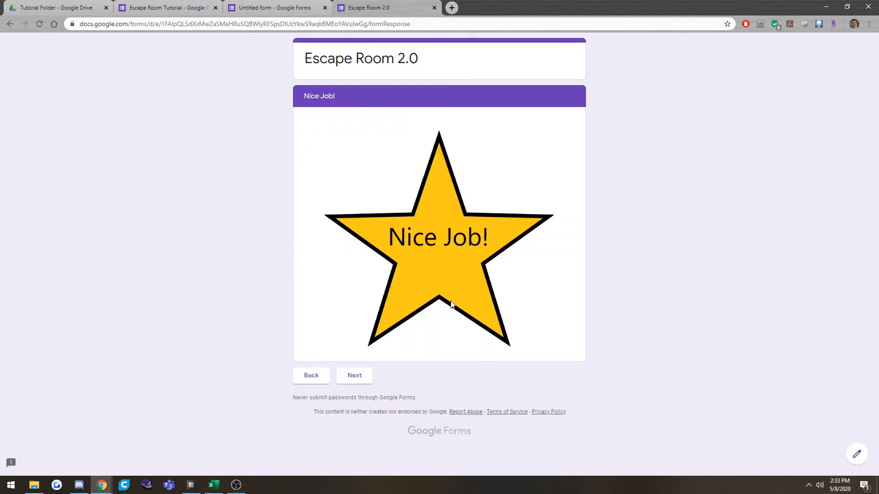
pyautogui.click(351, 382)
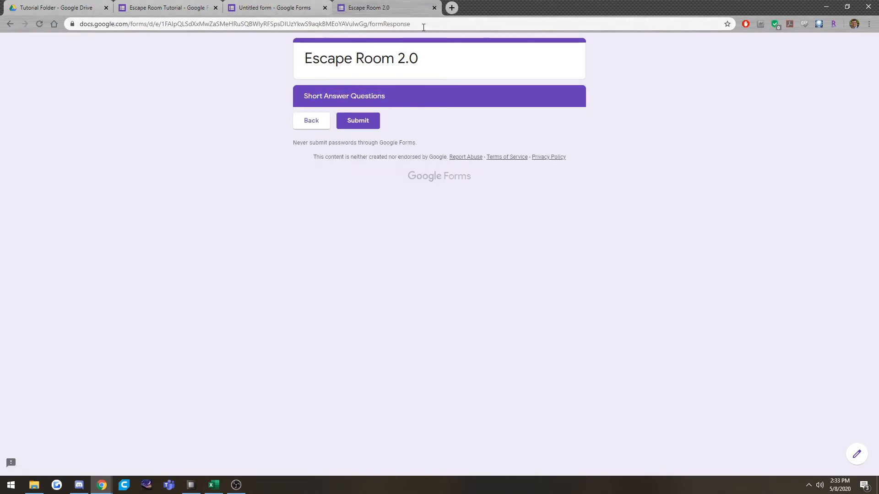
pyautogui.click(434, 7)
pyautogui.click(484, 75)
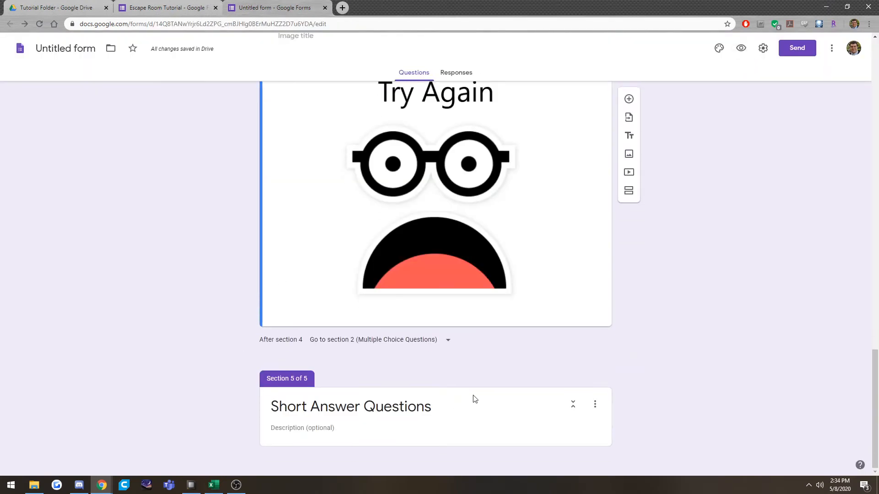
# Add a short-answer question reading 'The answer is "Texas"' to the Short Answer Questions section.
pyautogui.click(471, 407)
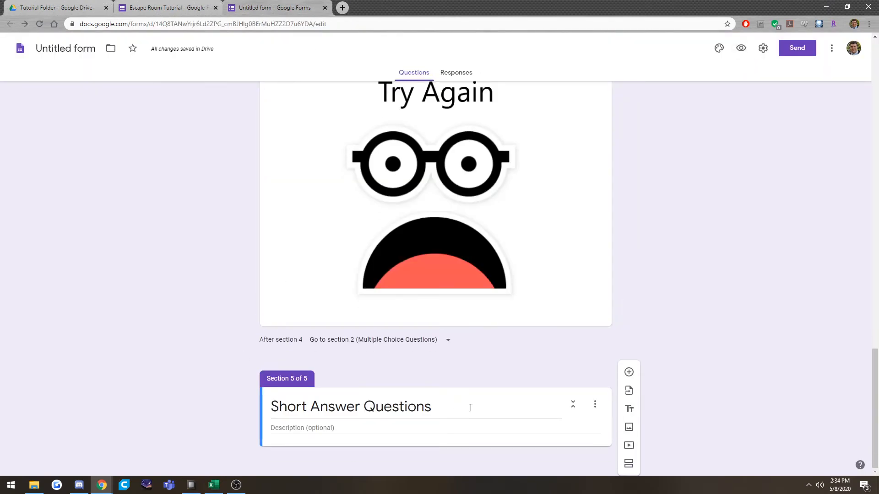
pyautogui.click(630, 372)
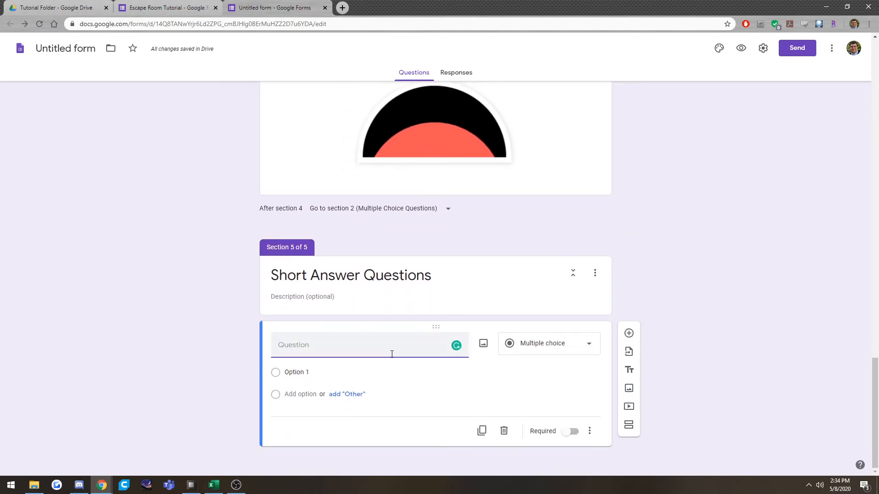
pyautogui.write('The answer is "Texas')
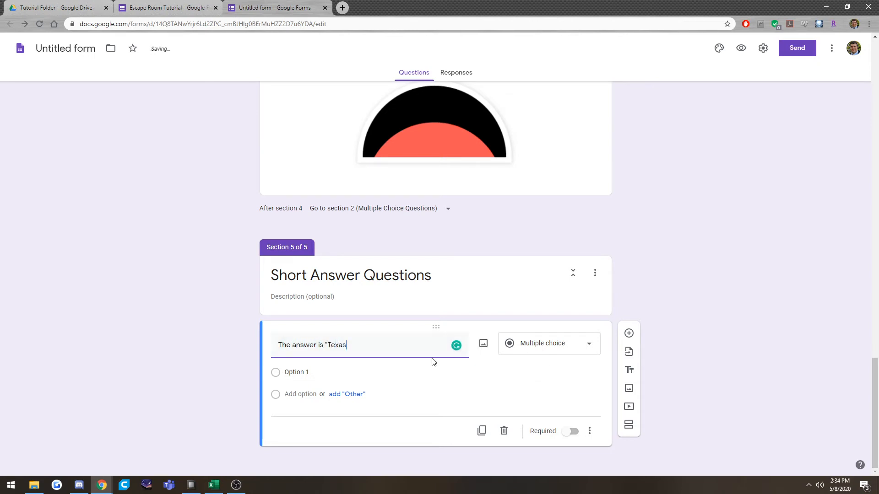
pyautogui.click(521, 348)
pyautogui.click(479, 392)
pyautogui.click(536, 353)
pyautogui.click(559, 192)
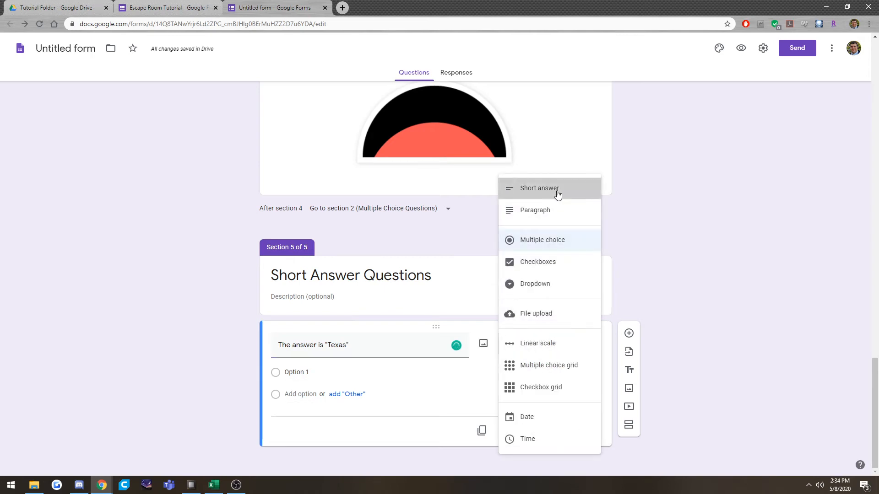
# Make the "Texas" short-answer question required.
pyautogui.click(567, 431)
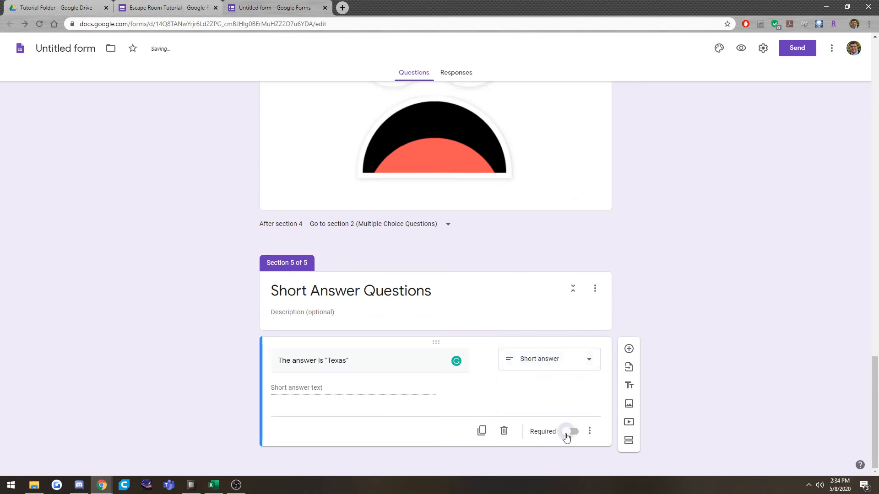
pyautogui.click(590, 433)
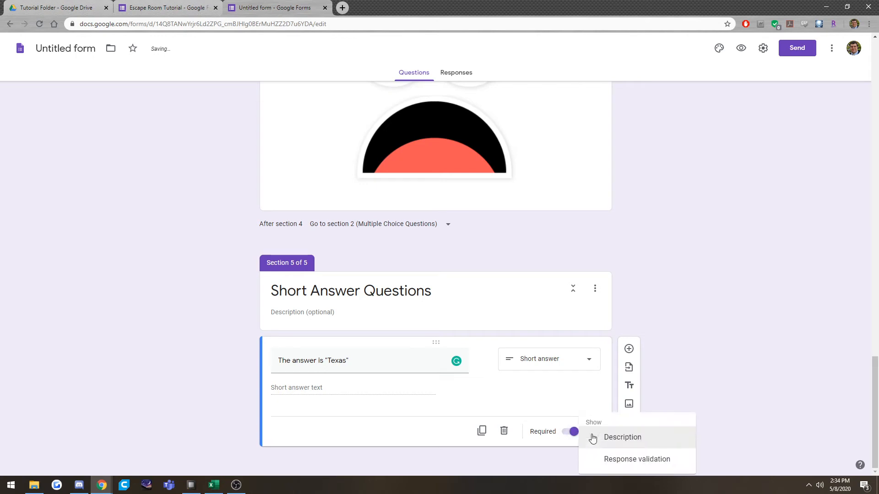
pyautogui.click(592, 397)
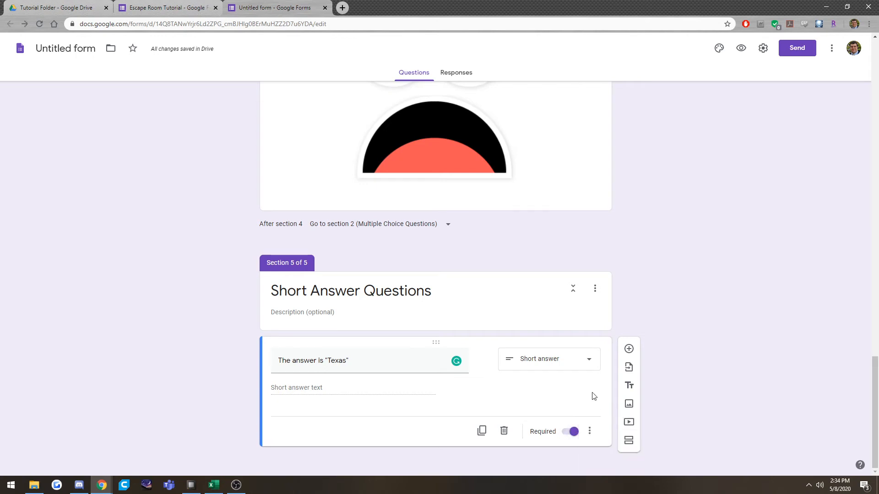
# Add response validation to the "Texas" question, using the Text type with the Contains condition.
pyautogui.click(589, 432)
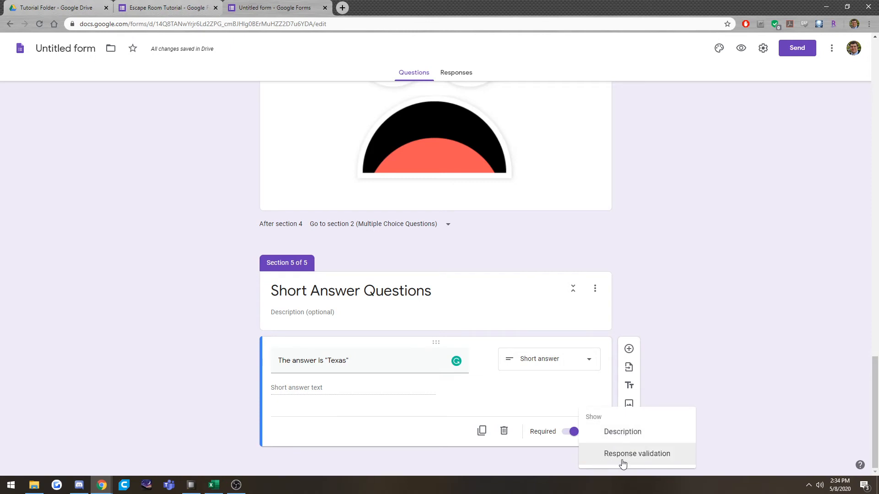
pyautogui.click(608, 464)
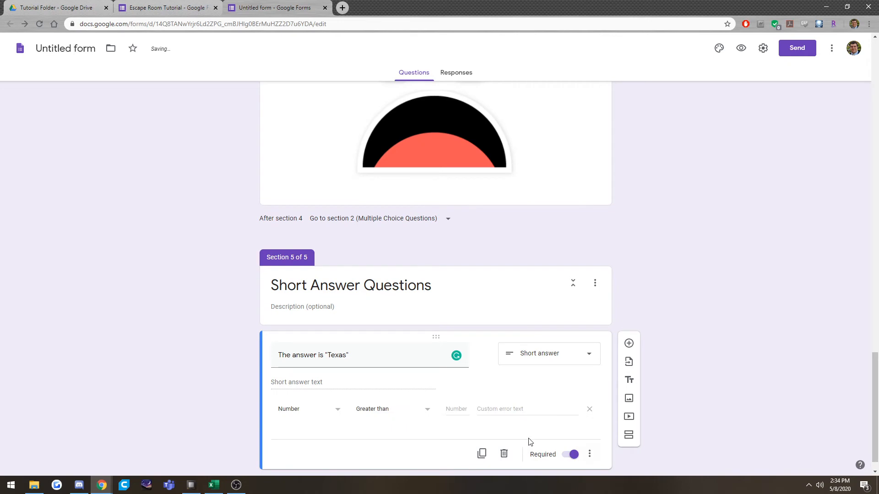
pyautogui.click(300, 413)
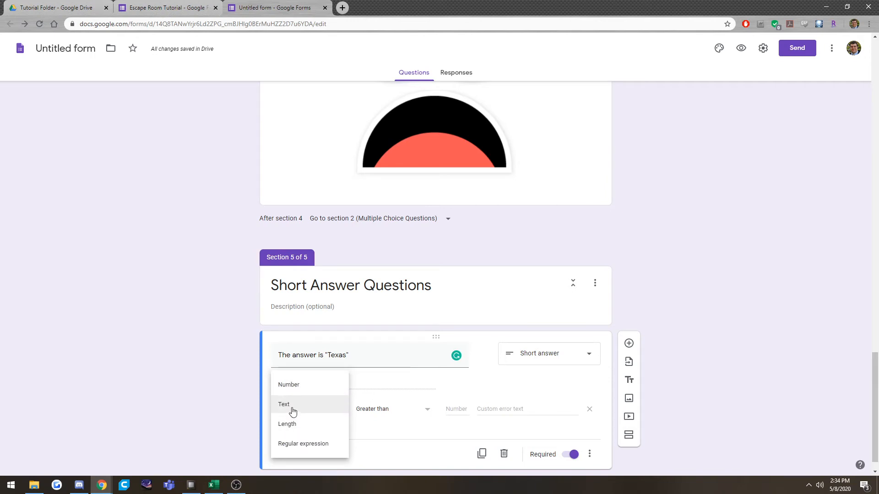
pyautogui.click(293, 409)
pyautogui.click(375, 412)
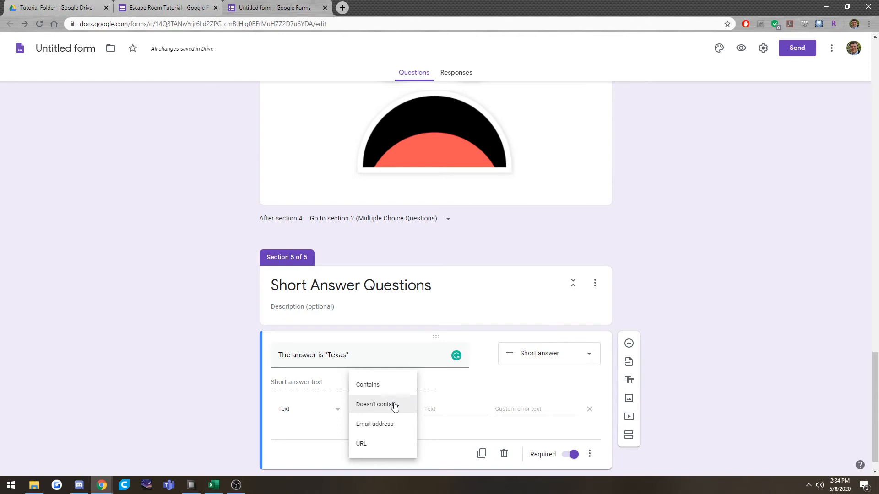
pyautogui.click(373, 390)
# Set the validation's required text to "Texas" and its custom error text to "Nope, try again partner.".
pyautogui.click(447, 410)
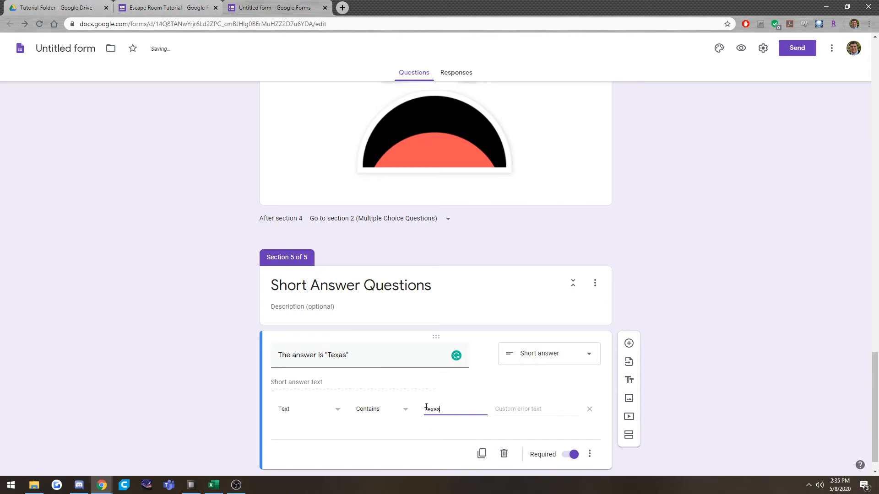
pyautogui.moveTo(428, 410); pyautogui.dragTo(415, 412)
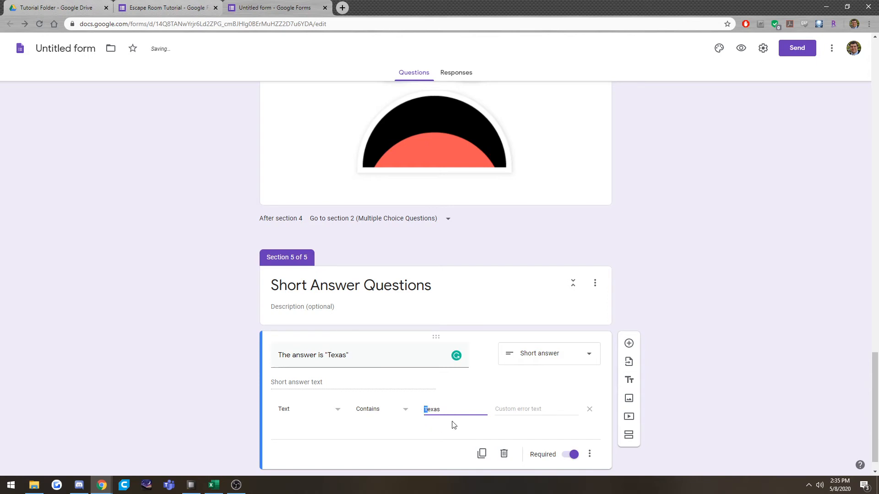
pyautogui.click(537, 410)
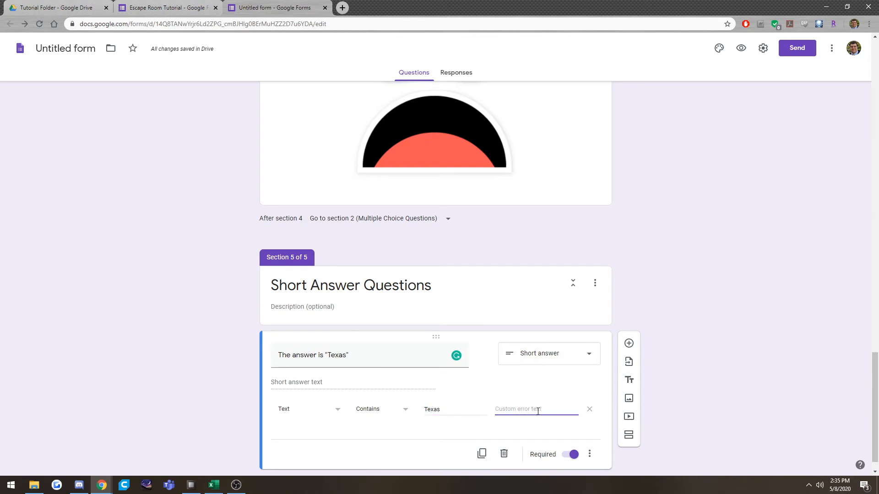
pyautogui.write('Nope, try again partner.')
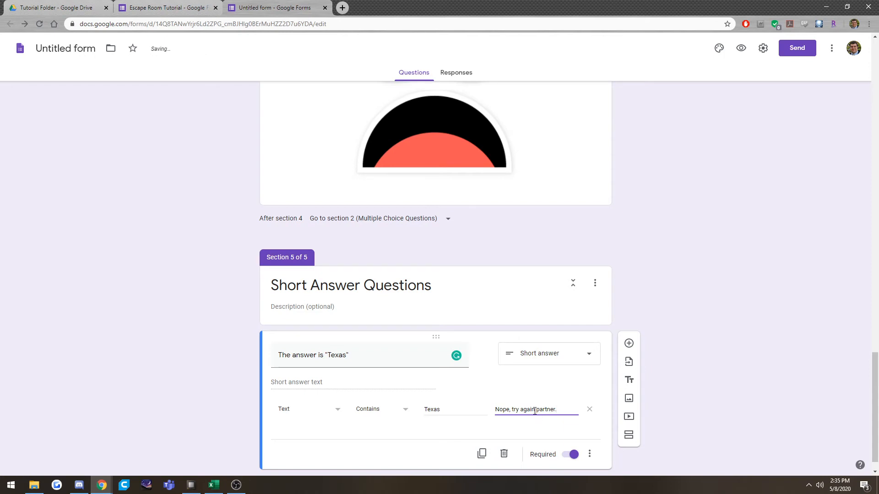
pyautogui.scroll(-1, 531, 406)
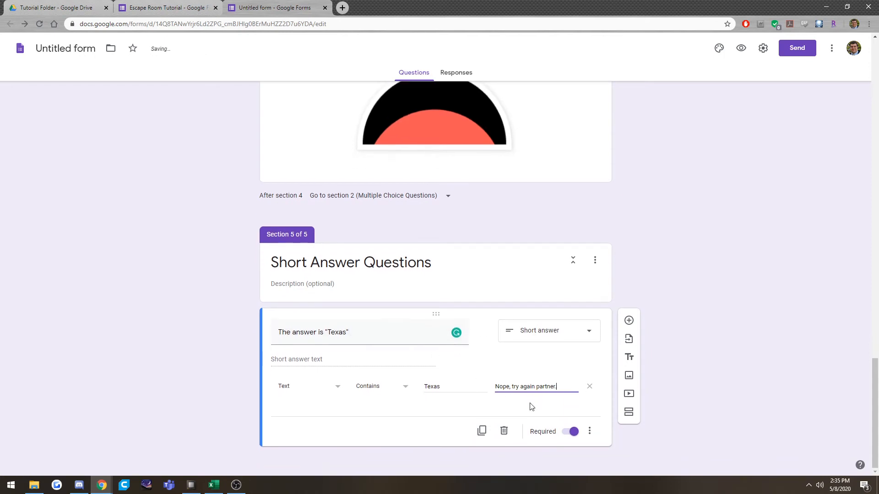
pyautogui.click(629, 321)
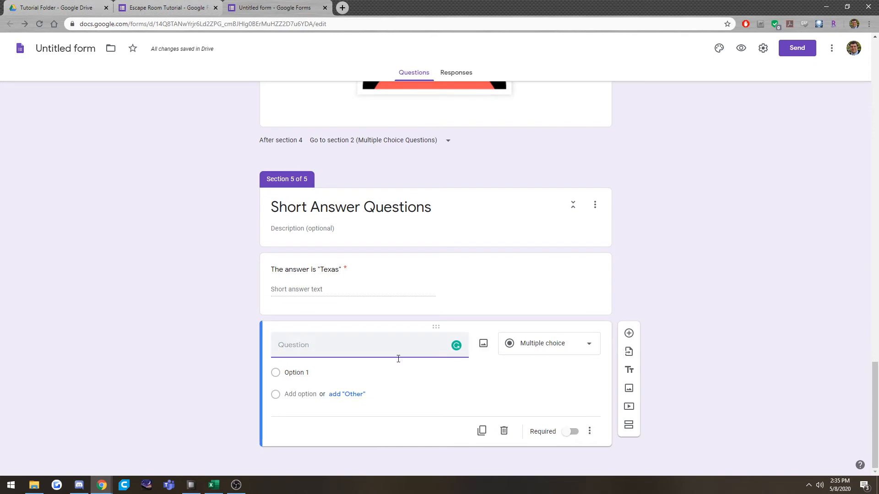
pyautogui.click(503, 432)
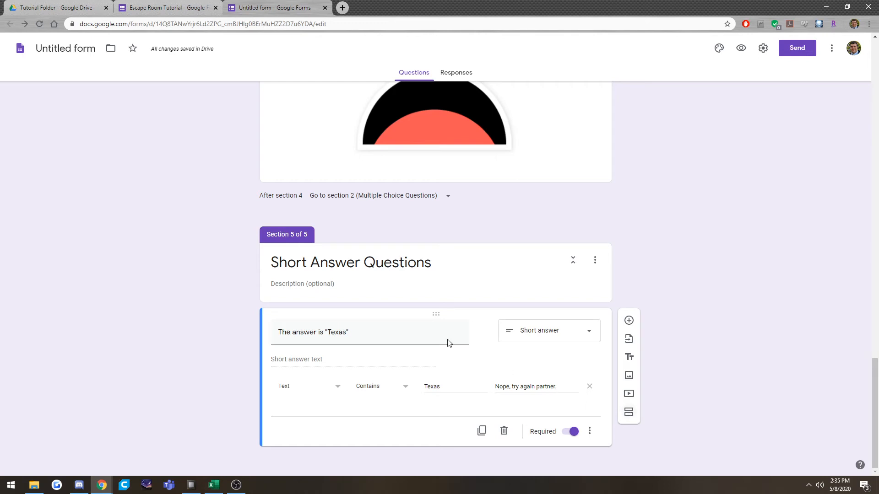
# Add a new section after the Short Answer Questions section.
pyautogui.scroll(2, 462, 236)
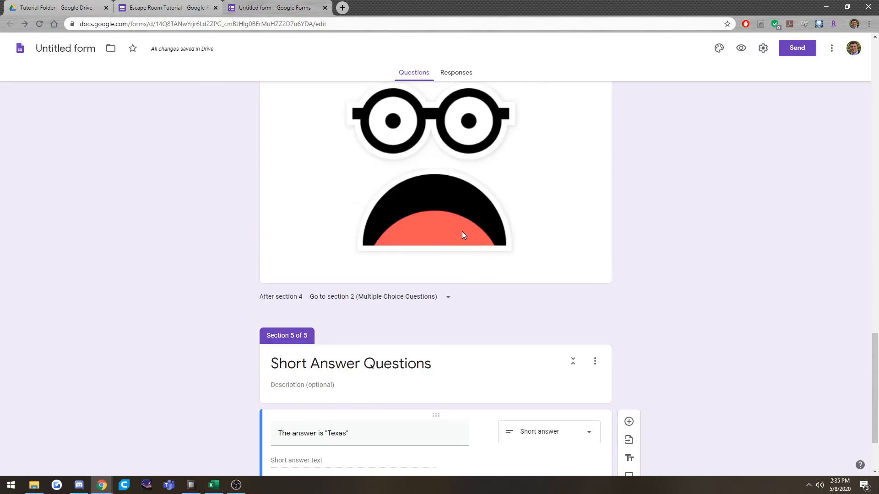
pyautogui.scroll(2, 463, 235)
pyautogui.scroll(-2, 486, 259)
pyautogui.scroll(2, 462, 187)
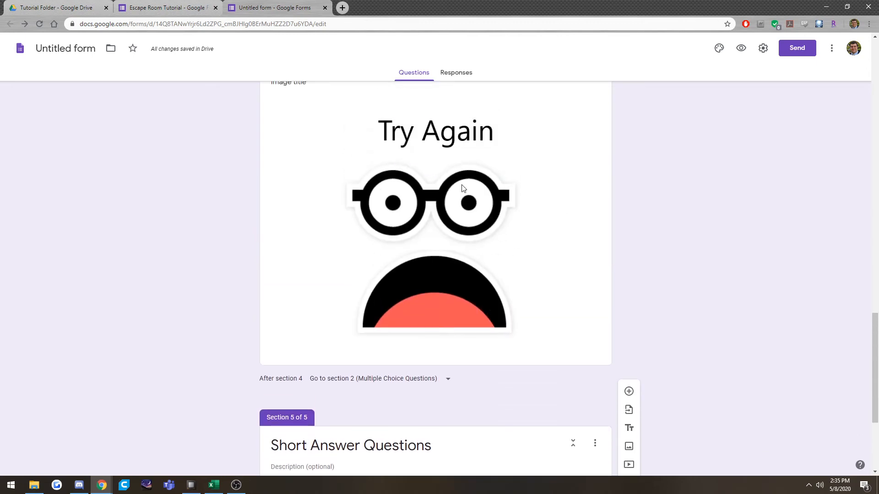
pyautogui.scroll(-4, 475, 246)
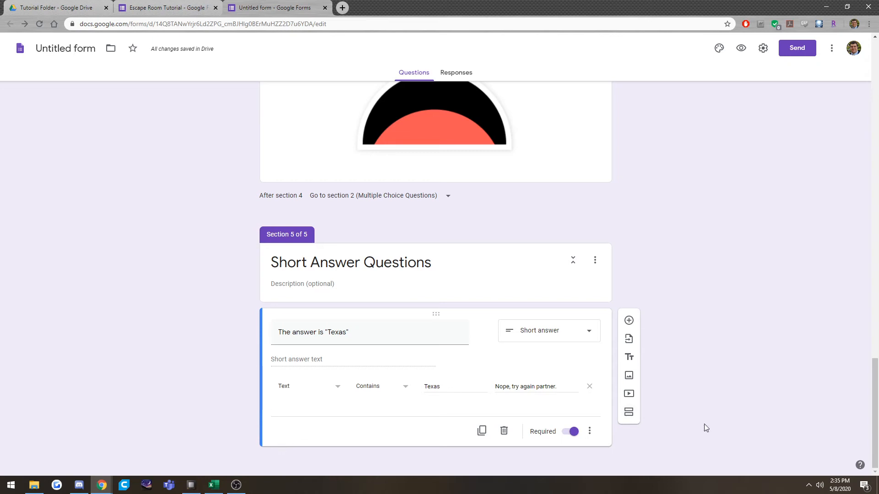
pyautogui.click(629, 414)
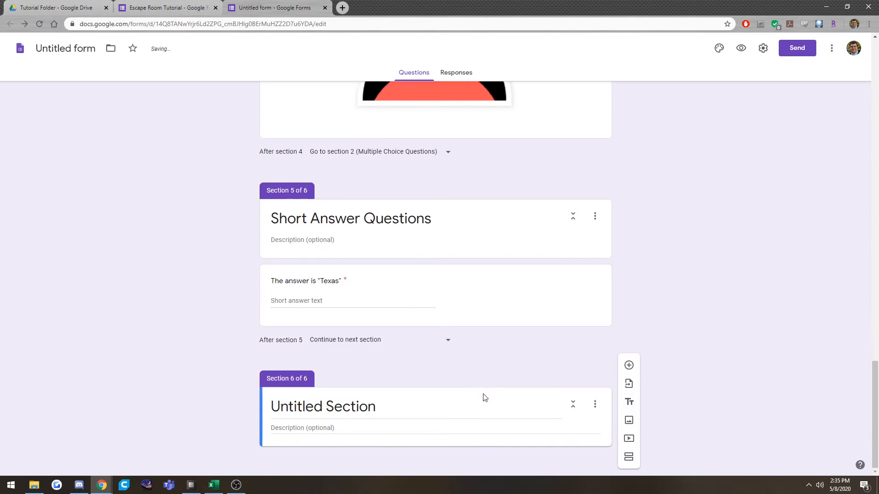
# Title the new section 6 "Nice Job!".
pyautogui.scroll(2, 449, 367)
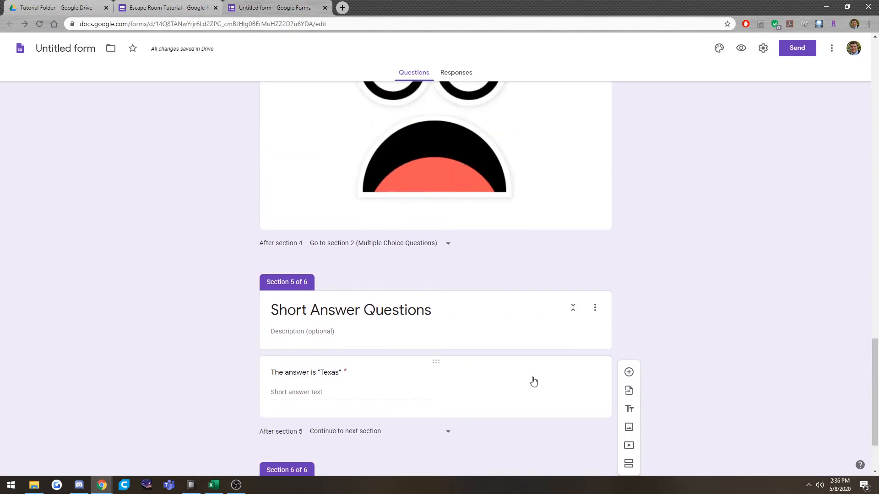
pyautogui.click(298, 396)
pyautogui.scroll(-2, 297, 394)
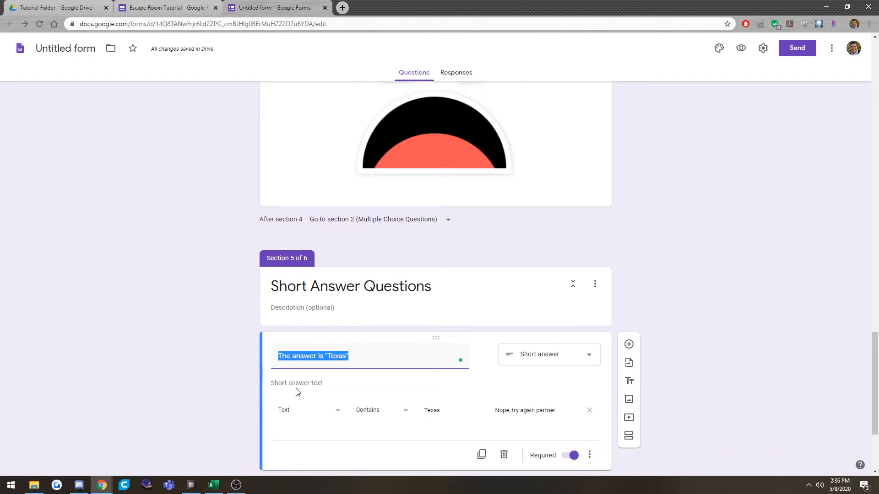
pyautogui.scroll(20, 567, 345)
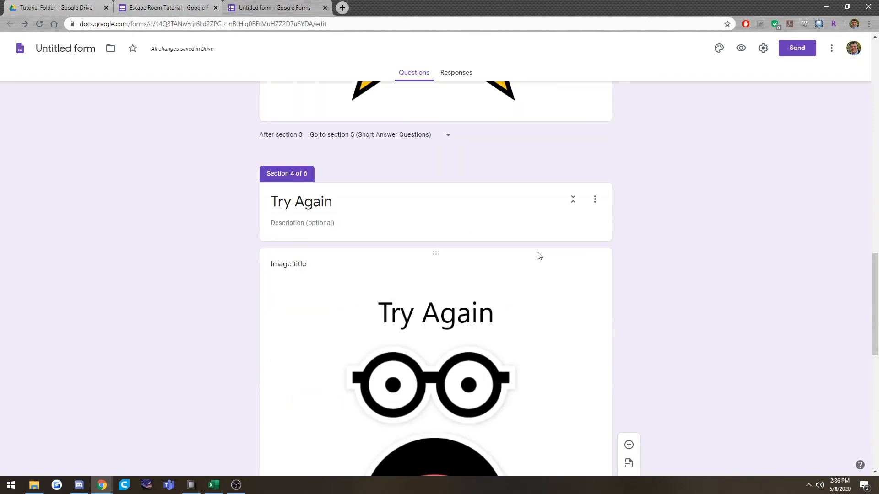
pyautogui.scroll(-20, 510, 291)
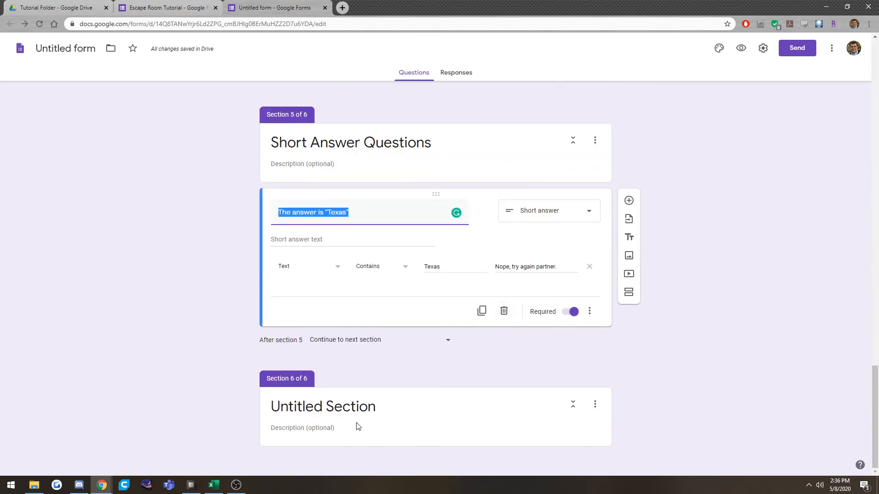
pyautogui.click(351, 408)
pyautogui.write('Nice Job!')
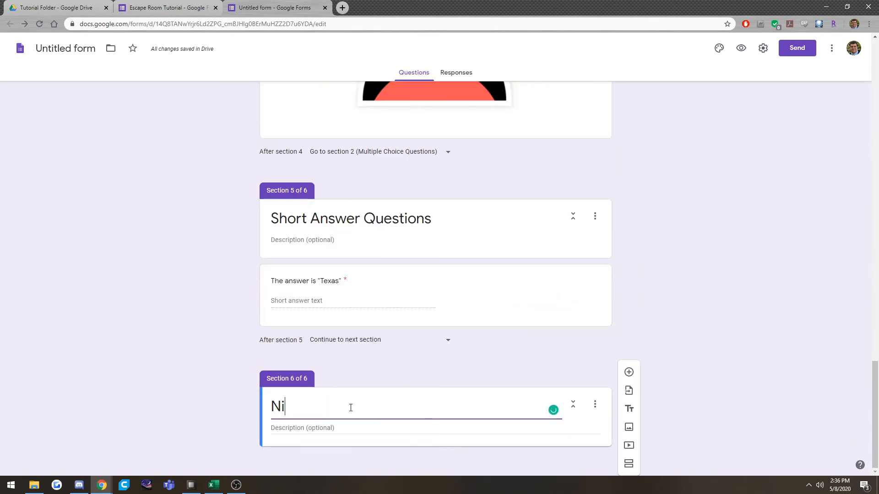
# Insert the yellow "Nice Job!" star image into the section 6 Nice Job! section.
pyautogui.click(627, 428)
pyautogui.doubleClick(425, 238)
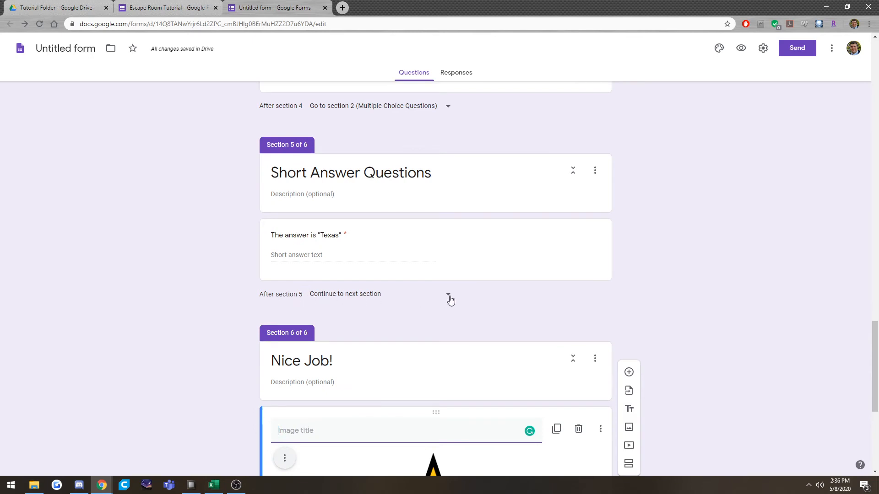
pyautogui.scroll(-1, 371, 351)
pyautogui.scroll(-2, 371, 351)
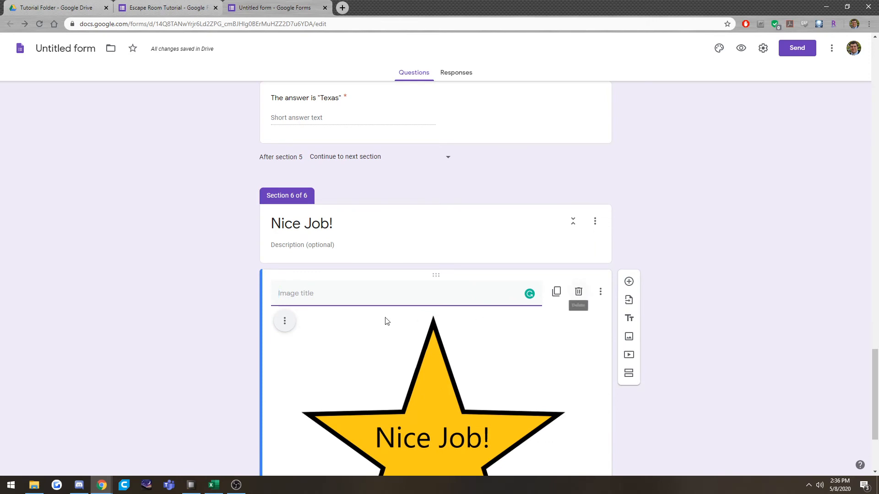
pyautogui.scroll(-3, 378, 352)
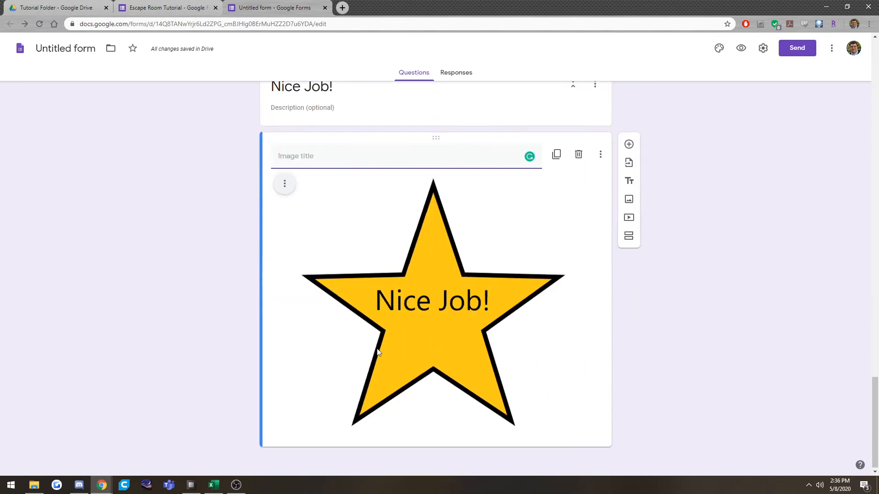
# Add another section after the section 6 Nice Job! image and title it "Math!".
pyautogui.click(628, 237)
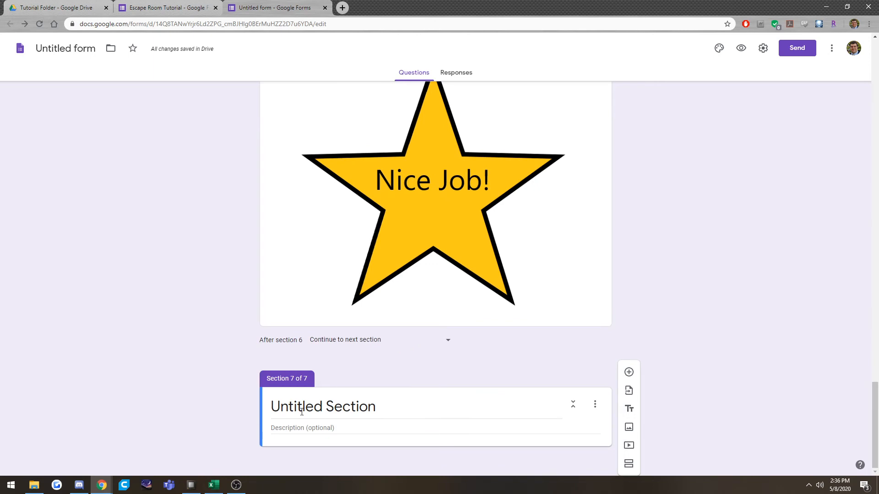
pyautogui.click(301, 412)
pyautogui.write('Math!')
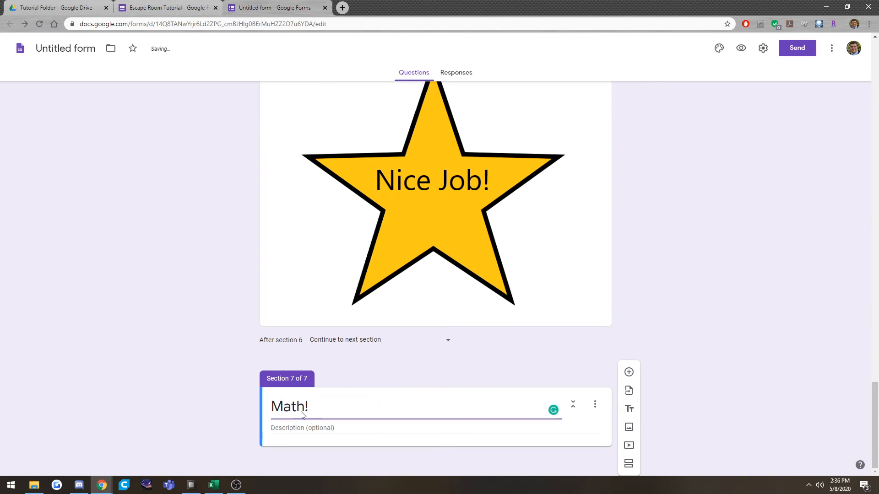
# Review the routing set after each section, from Multiple Choice Questions through Short Answer Questions and the second Nice Job! section.
pyautogui.scroll(10, 218, 308)
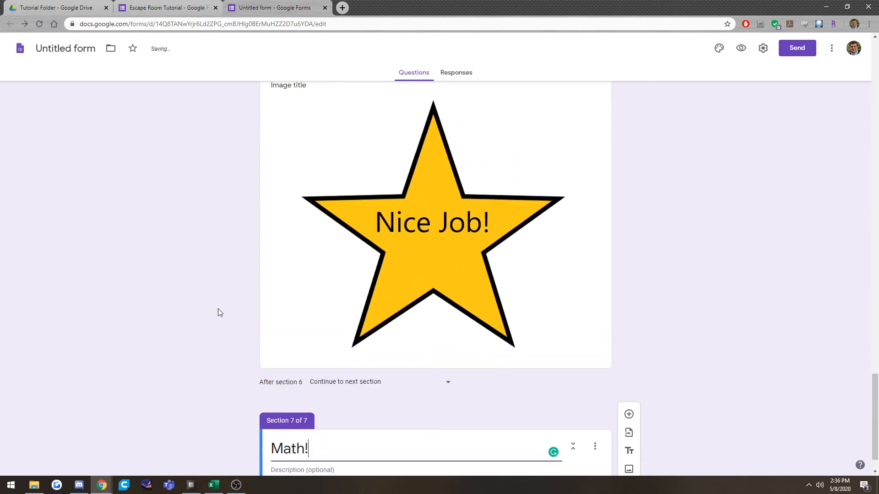
pyautogui.scroll(7, 377, 342)
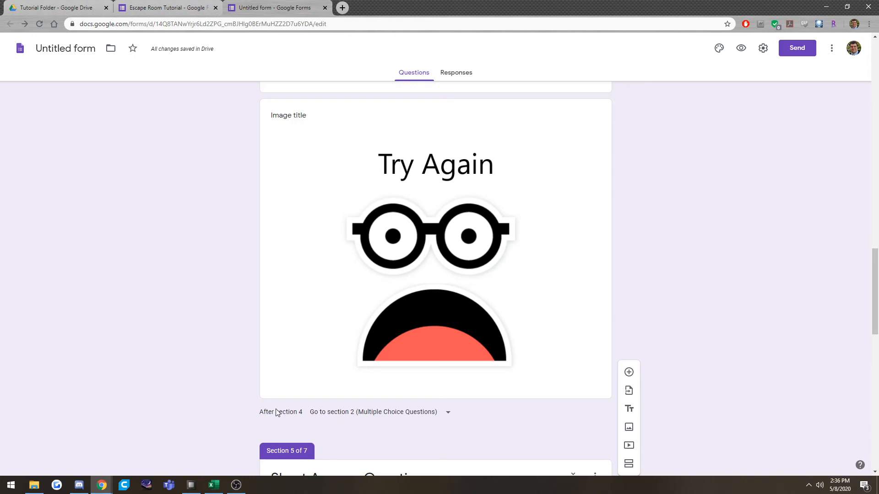
pyautogui.scroll(4, 392, 386)
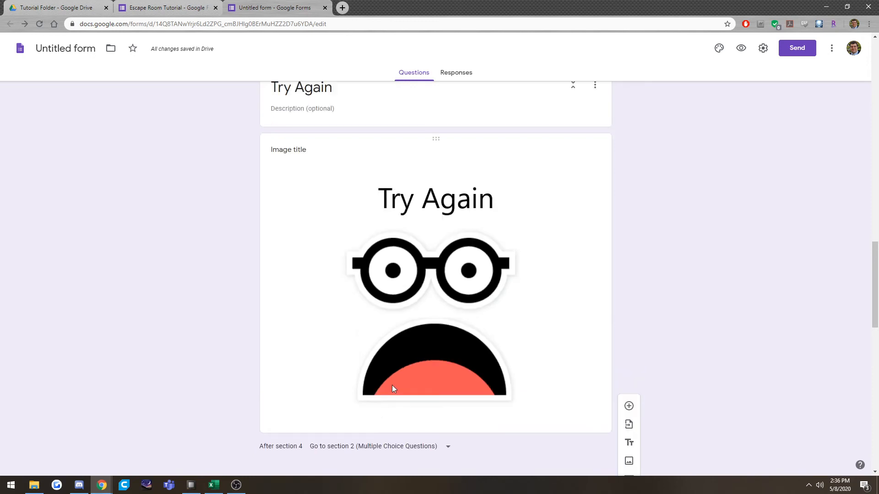
pyautogui.scroll(15, 410, 276)
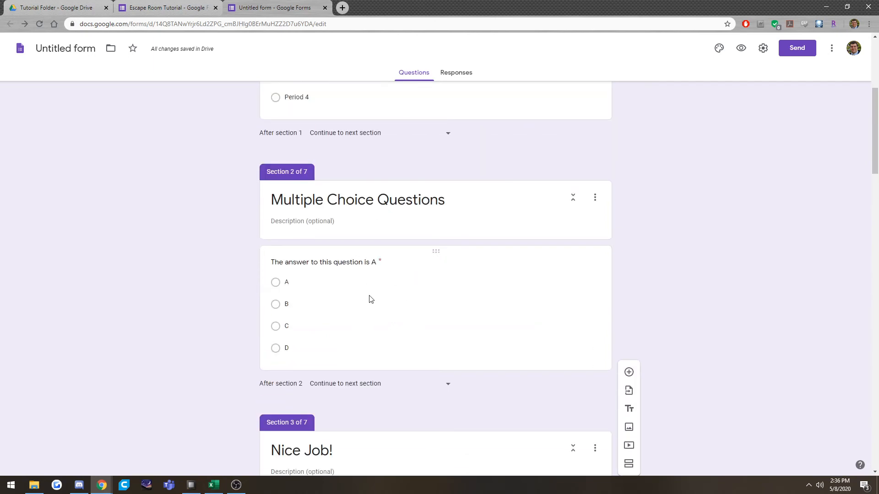
pyautogui.scroll(-1, 362, 275)
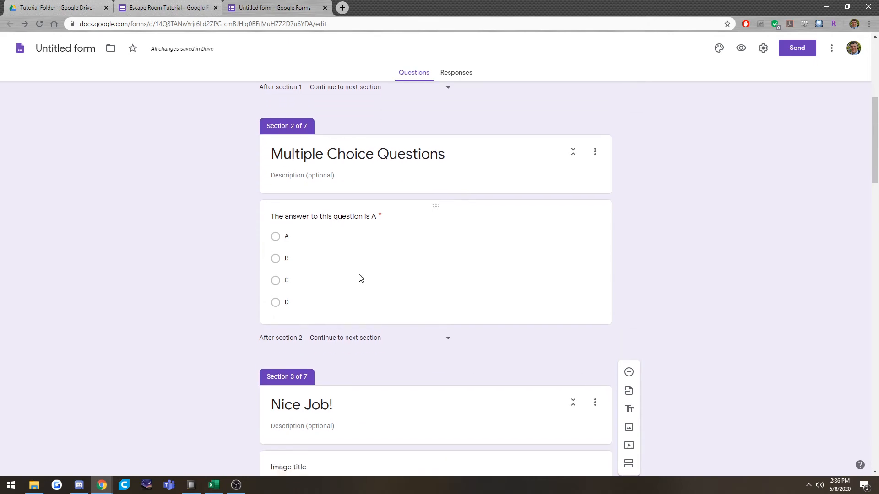
pyautogui.scroll(-3, 361, 277)
pyautogui.scroll(-5, 370, 286)
pyautogui.scroll(1, 383, 291)
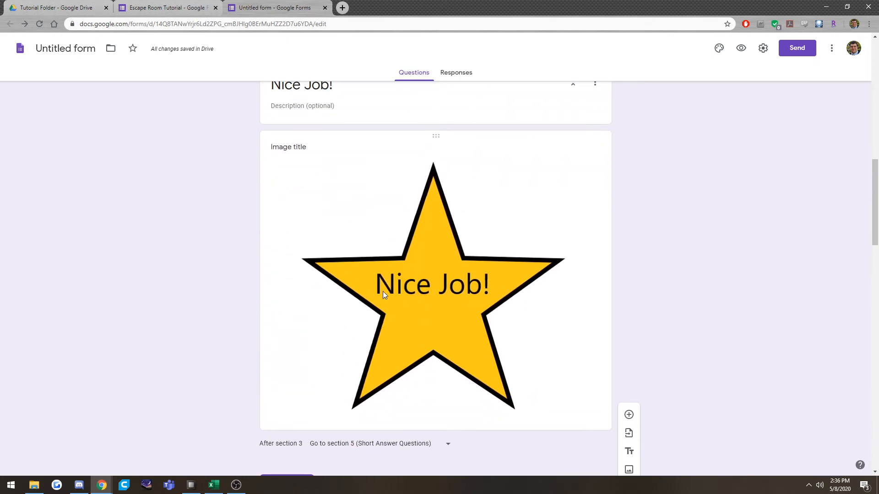
pyautogui.scroll(-1, 336, 282)
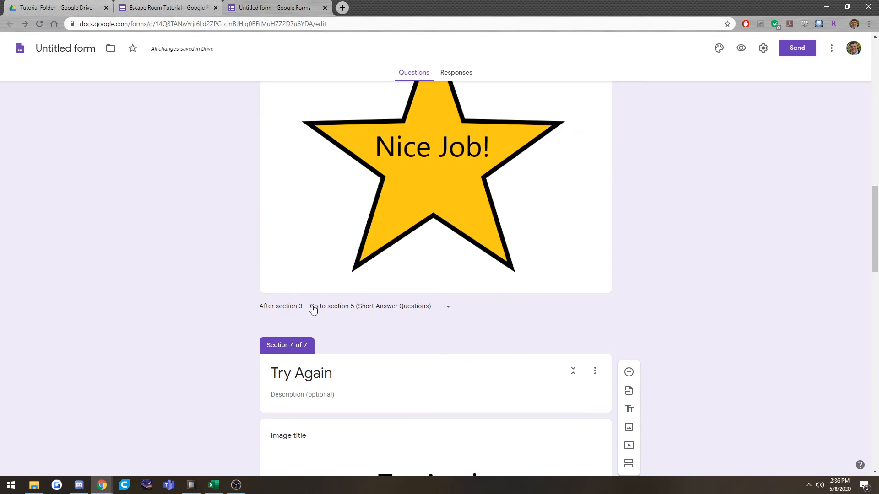
pyautogui.scroll(2, 436, 254)
pyautogui.scroll(-8, 436, 254)
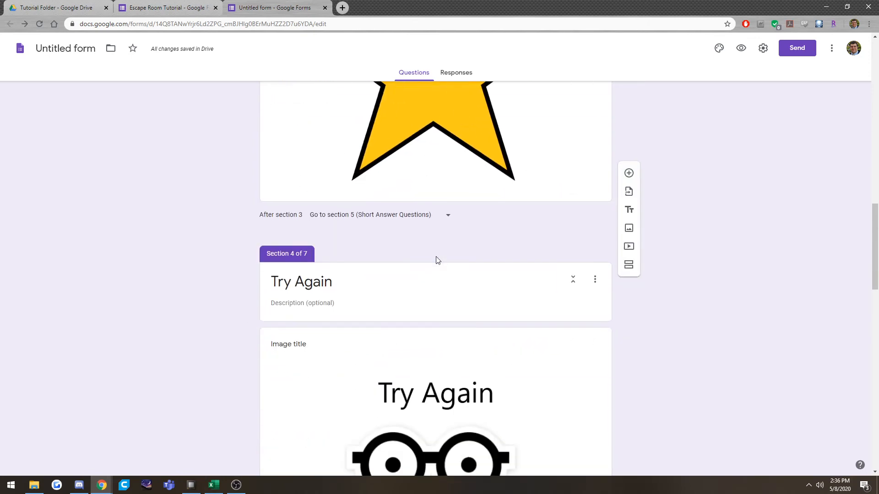
pyautogui.scroll(-15, 436, 292)
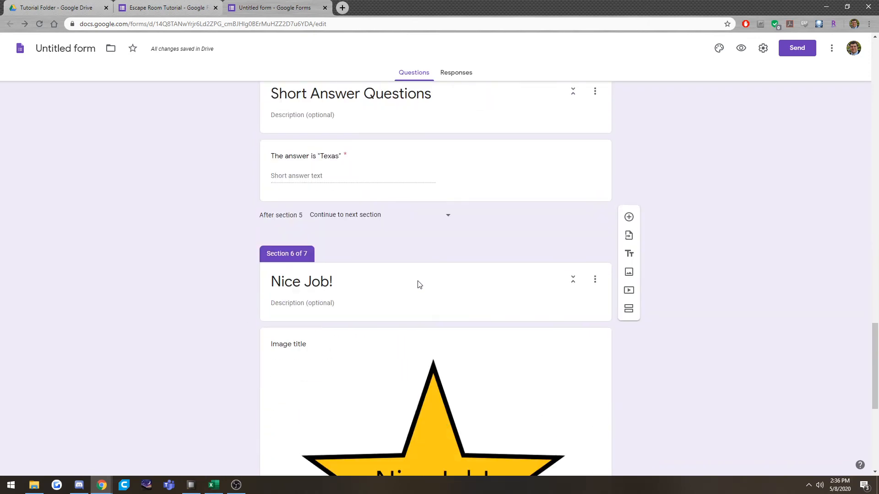
pyautogui.scroll(8, 418, 288)
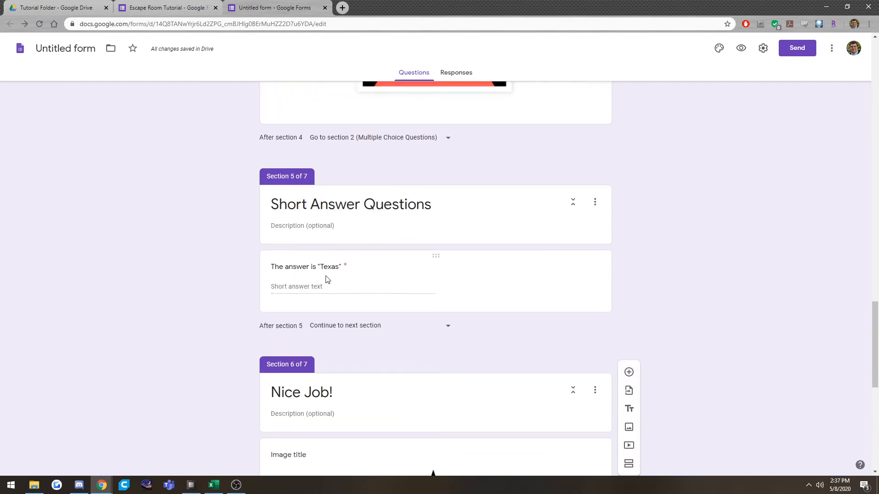
pyautogui.scroll(-1, 370, 279)
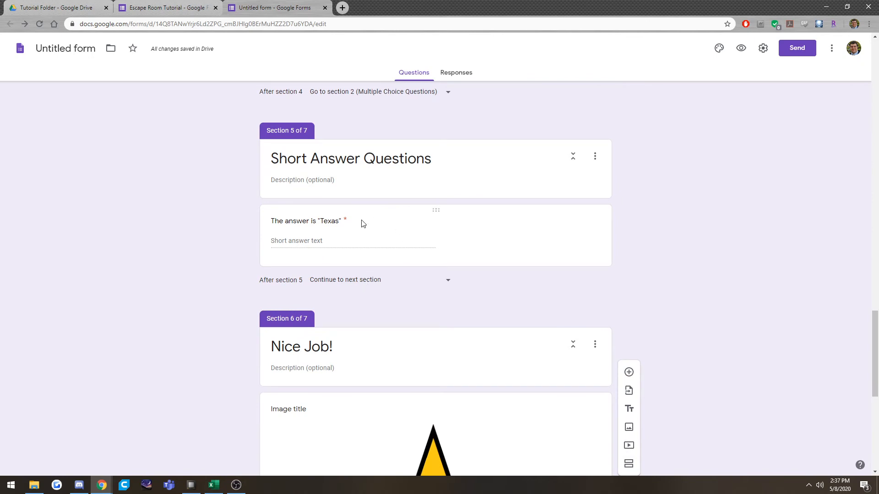
pyautogui.scroll(-6, 335, 346)
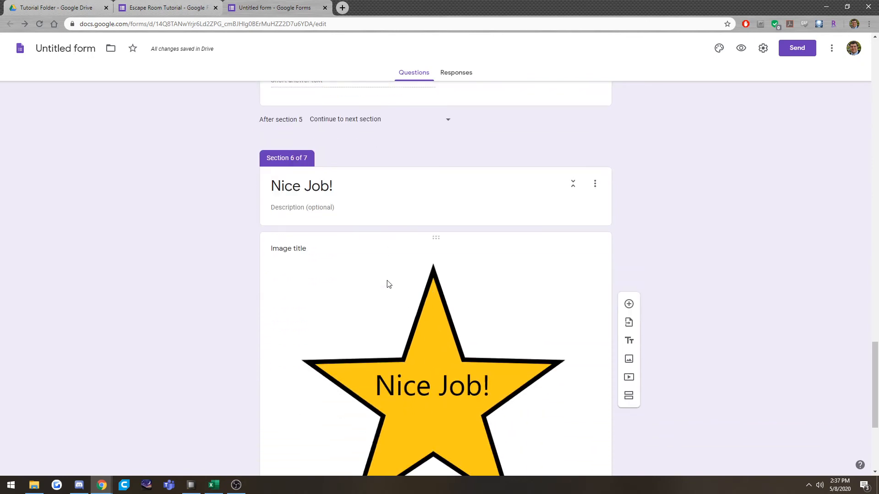
pyautogui.scroll(3, 481, 278)
# Preview the form, fill in the placeholder name "asd", choose Period 2 and continue to the Multiple Choice Questions page.
pyautogui.click(741, 48)
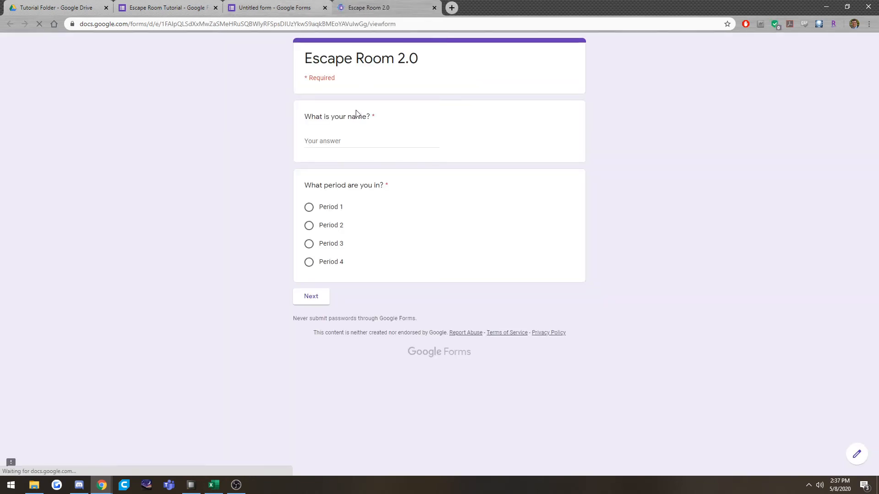
pyautogui.click(361, 140)
pyautogui.write('asd')
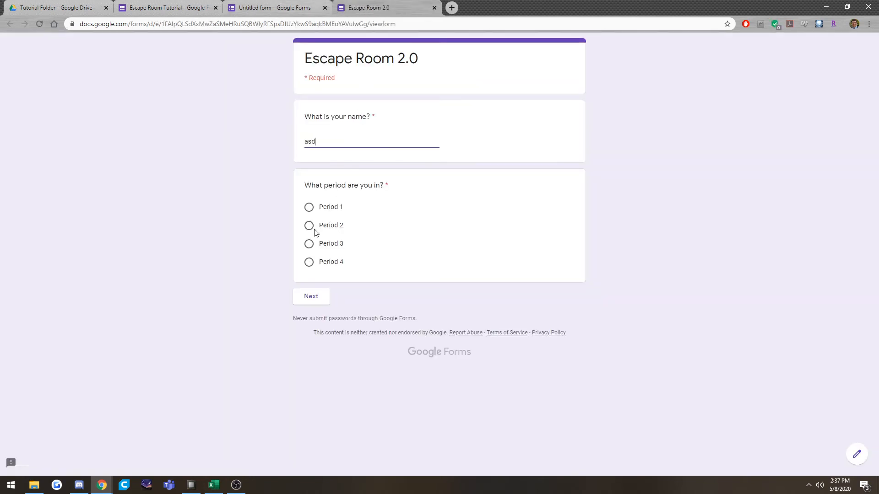
pyautogui.click(312, 227)
pyautogui.click(310, 298)
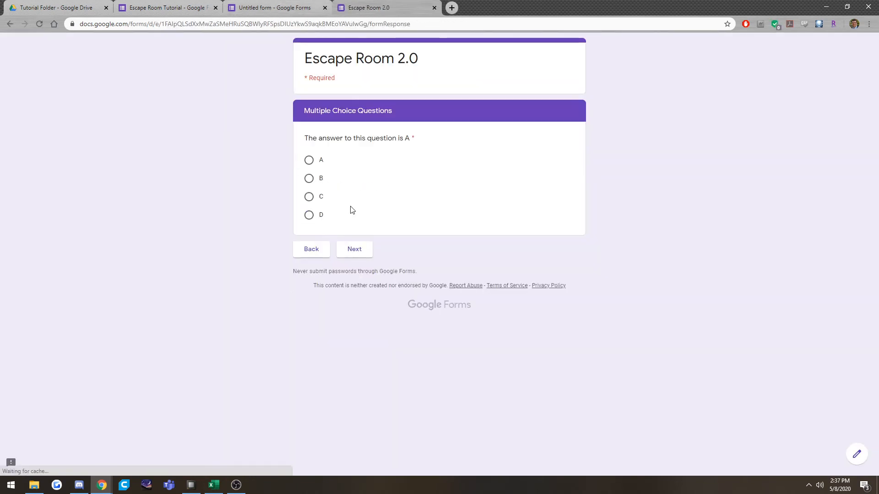
# Answer the multiple choice question with A and continue past the Nice Job! page to the short-answer page.
pyautogui.click(309, 160)
pyautogui.click(356, 251)
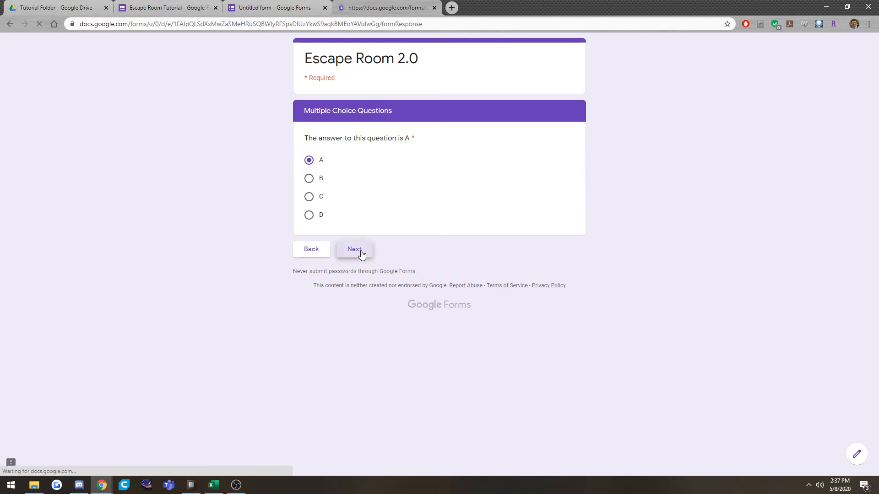
pyautogui.click(353, 376)
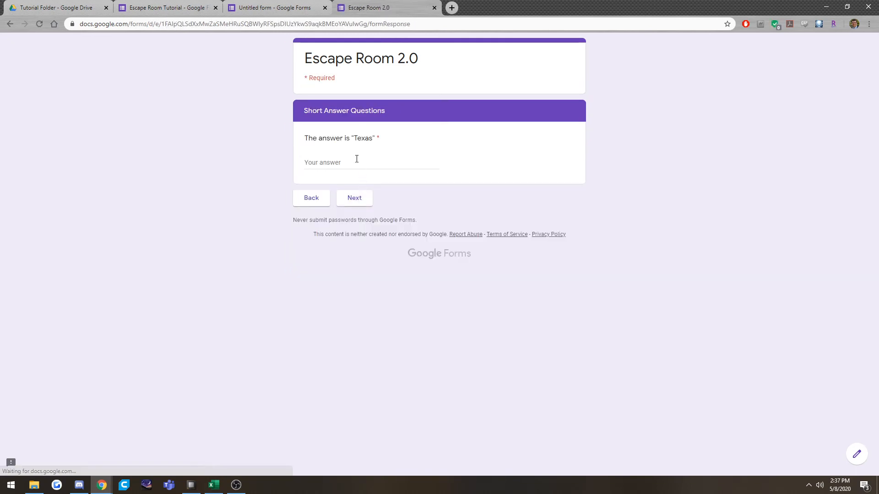
# Try the lowercase answer "texas" in the short-answer question to test its validation.
pyautogui.click(356, 159)
pyautogui.write('texas')
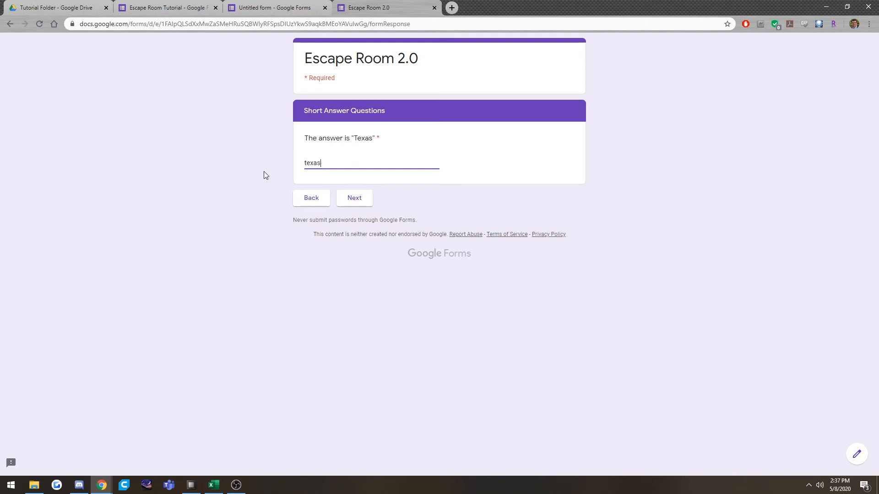
pyautogui.click(265, 174)
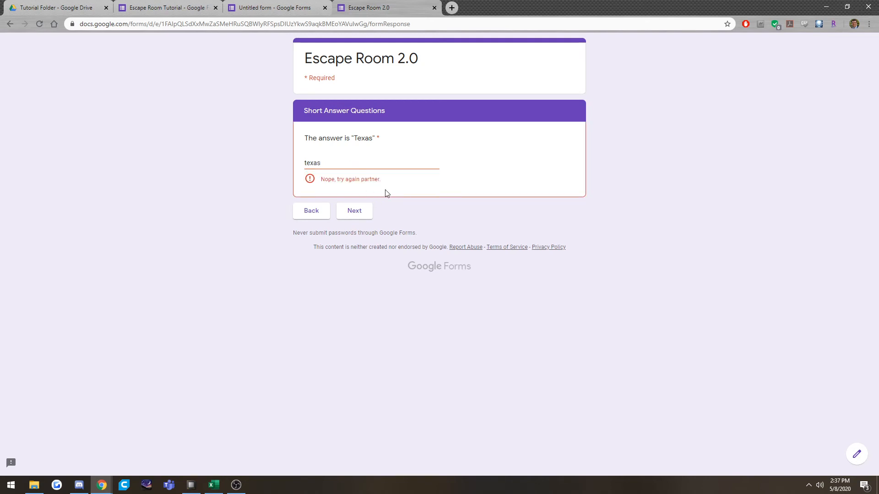
# Replace the short answer with "Texas" and continue to the following page.
pyautogui.doubleClick(309, 163)
pyautogui.write('Texas')
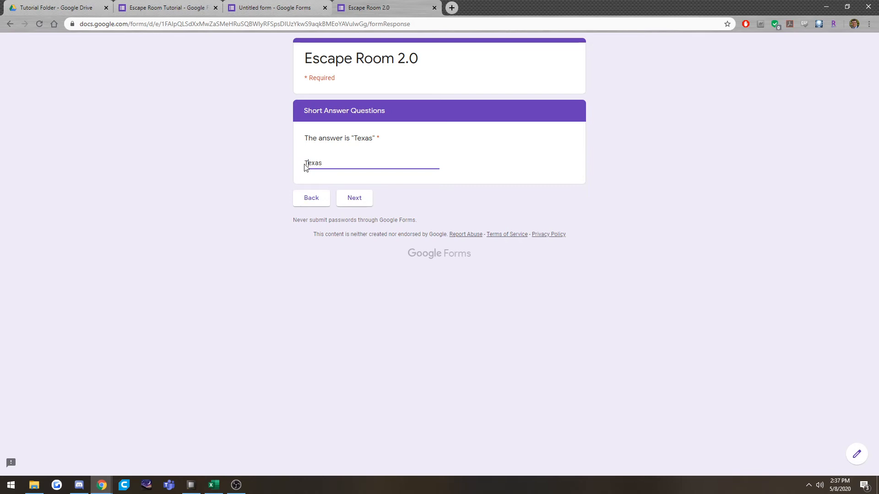
pyautogui.click(355, 204)
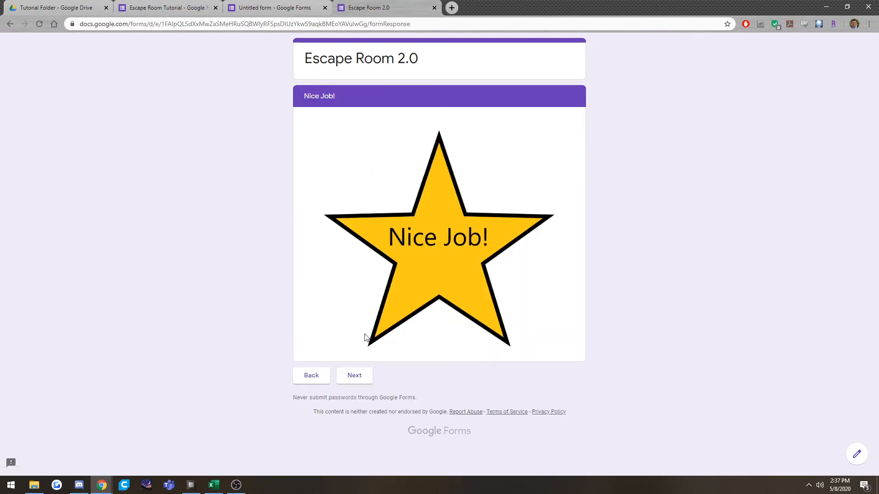
# Continue past the Nice Job! page to the Math! page and close the form preview.
pyautogui.click(354, 376)
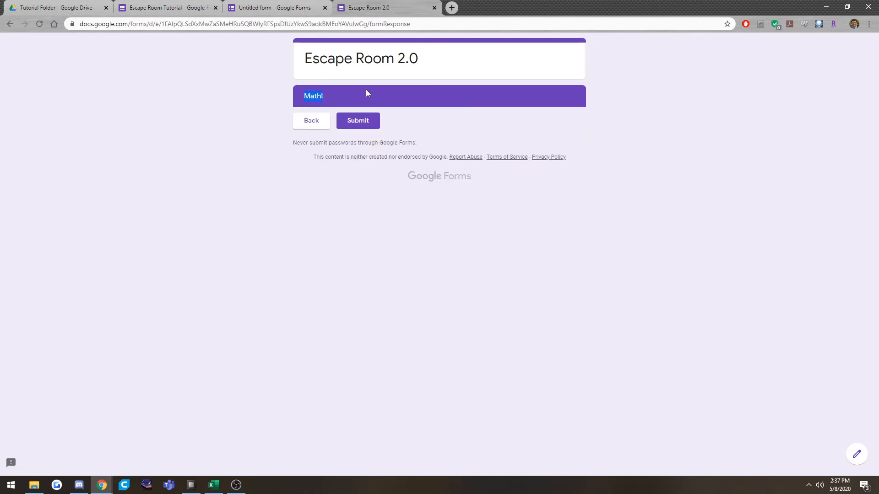
pyautogui.click(434, 8)
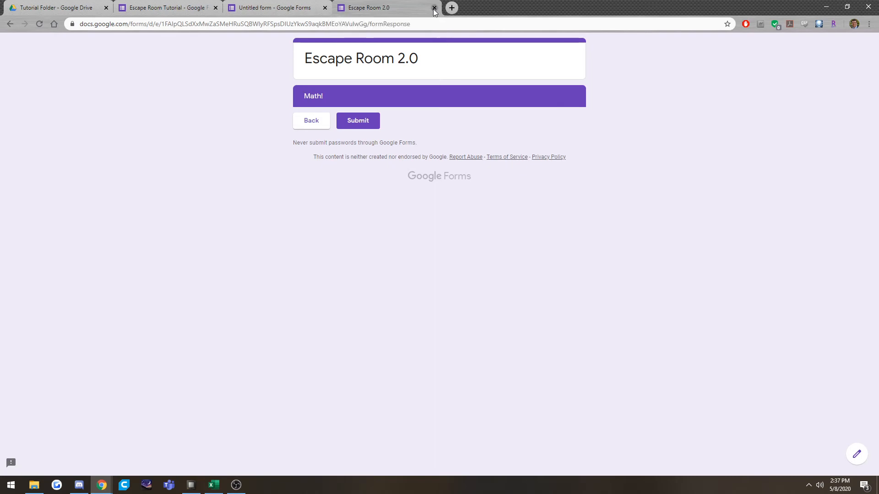
pyautogui.click(484, 76)
# Add a short-answer question reading "What is 2+2" to the Math! section.
pyautogui.scroll(-5, 222, 305)
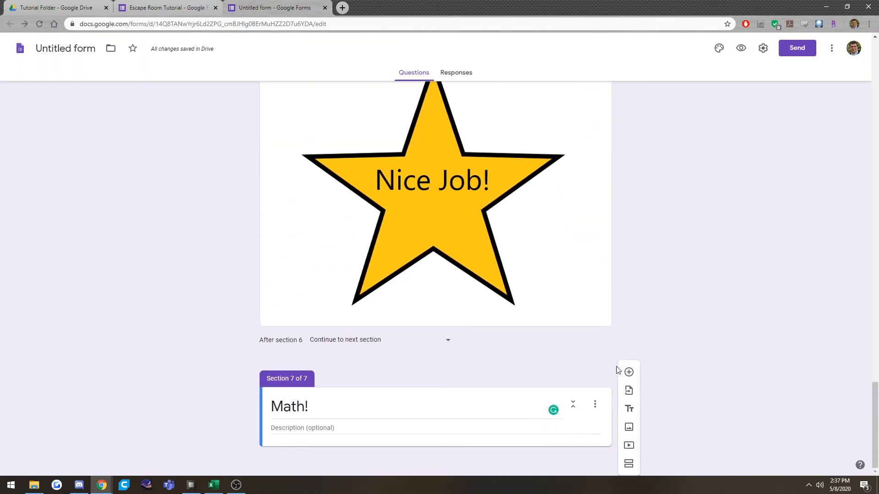
pyautogui.click(629, 372)
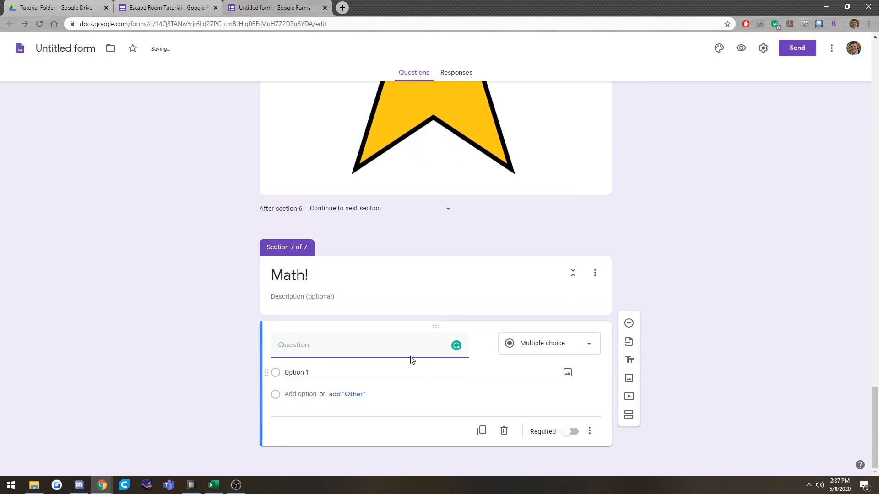
pyautogui.write('What i')
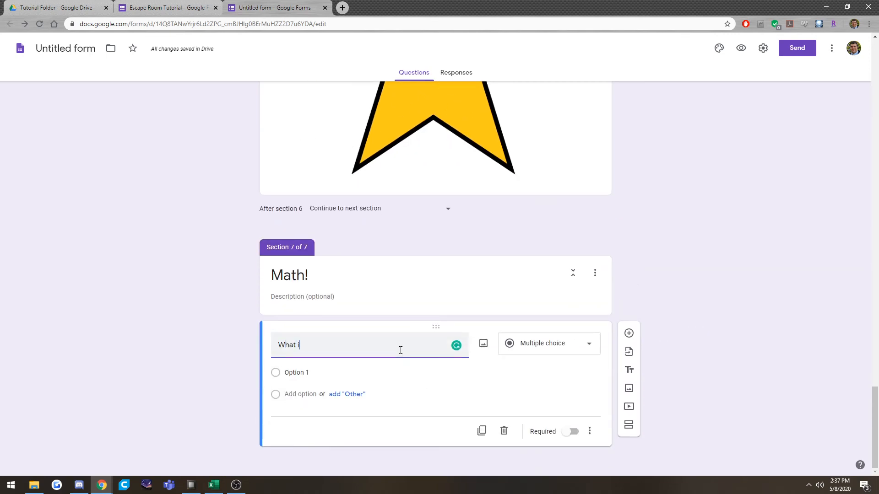
pyautogui.write('s 2+_')
pyautogui.click(551, 344)
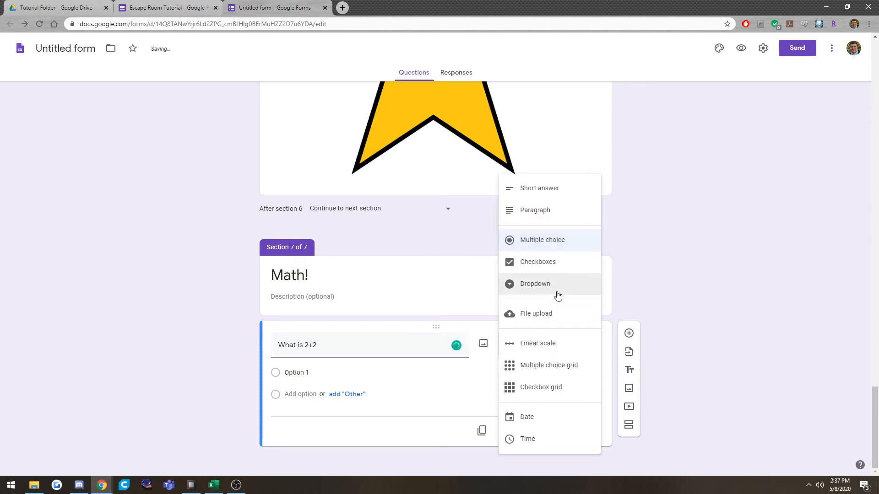
pyautogui.click(554, 191)
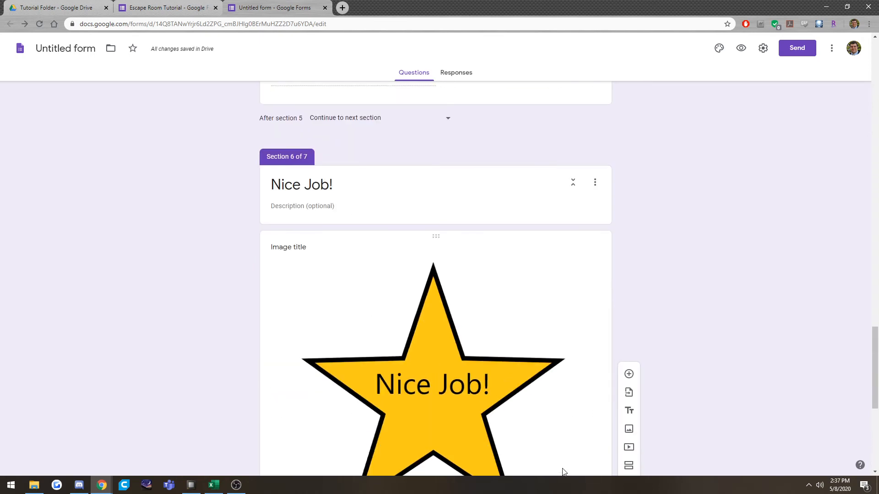
# Make the "What is 2+2" question required.
pyautogui.scroll(2, 483, 237)
pyautogui.scroll(-1, 496, 290)
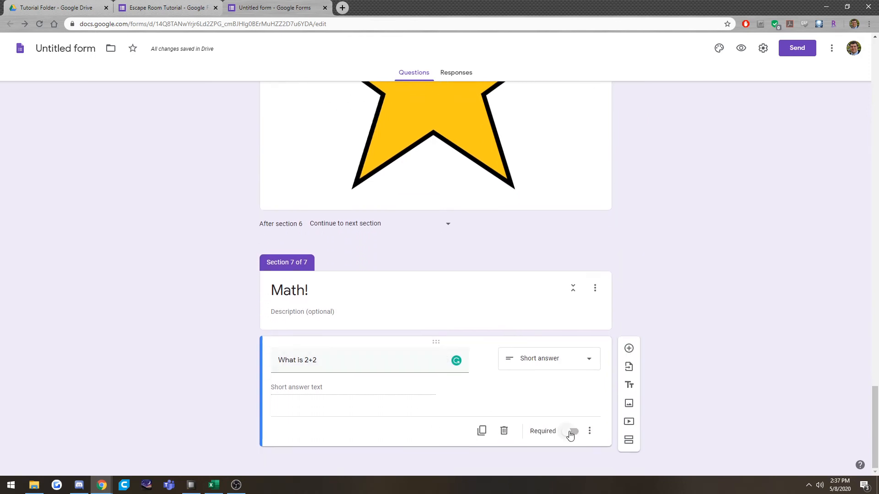
pyautogui.click(570, 432)
# Add Number response validation to the "What is 2+2" question and open its choice of comparison conditions.
pyautogui.click(590, 434)
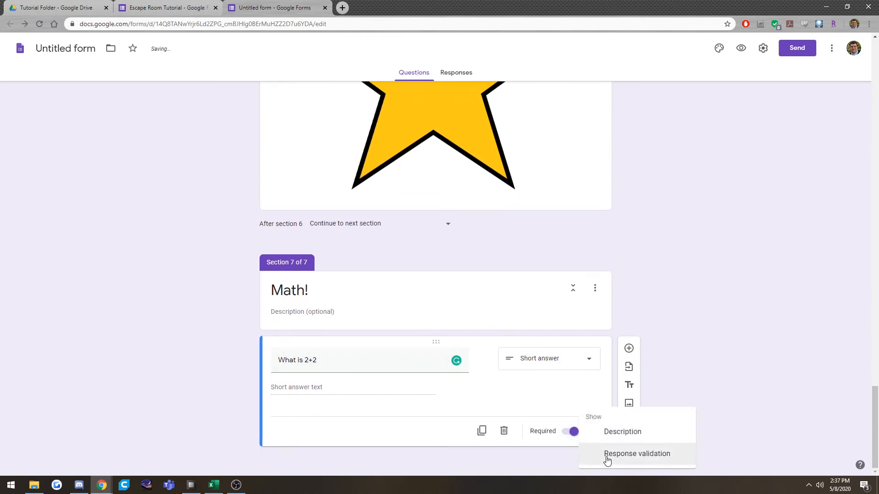
pyautogui.click(606, 455)
pyautogui.click(308, 418)
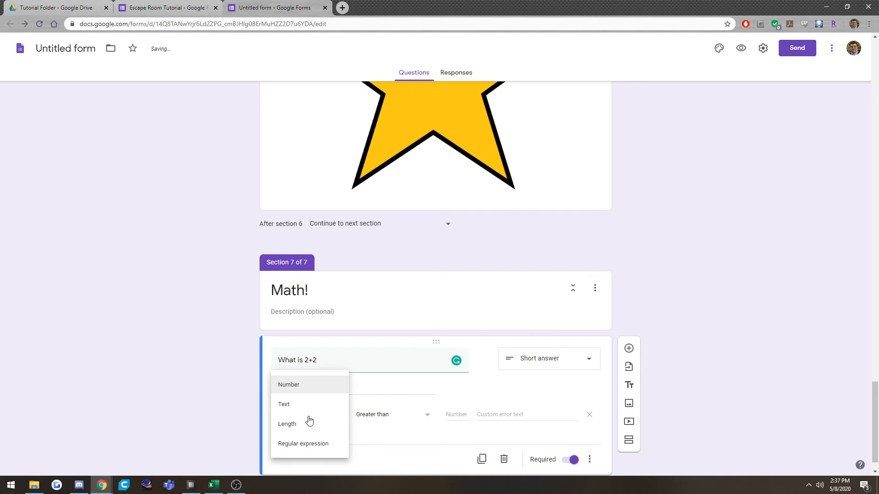
pyautogui.click(303, 385)
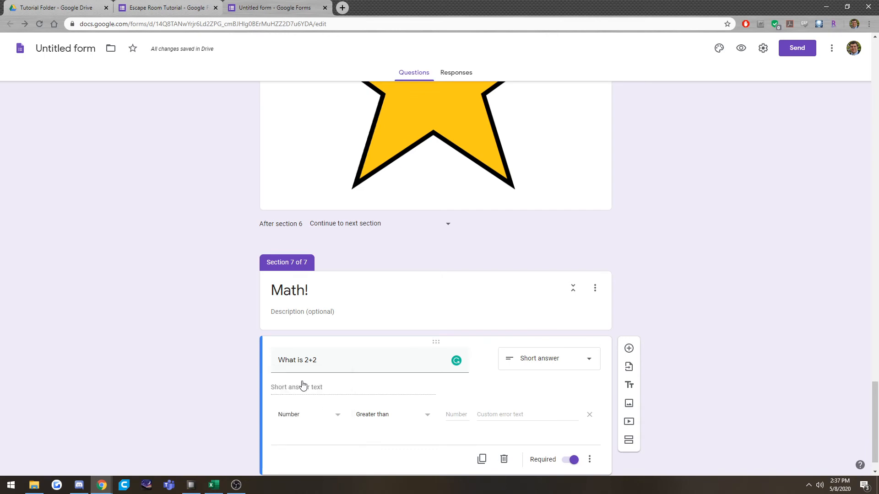
pyautogui.click(403, 418)
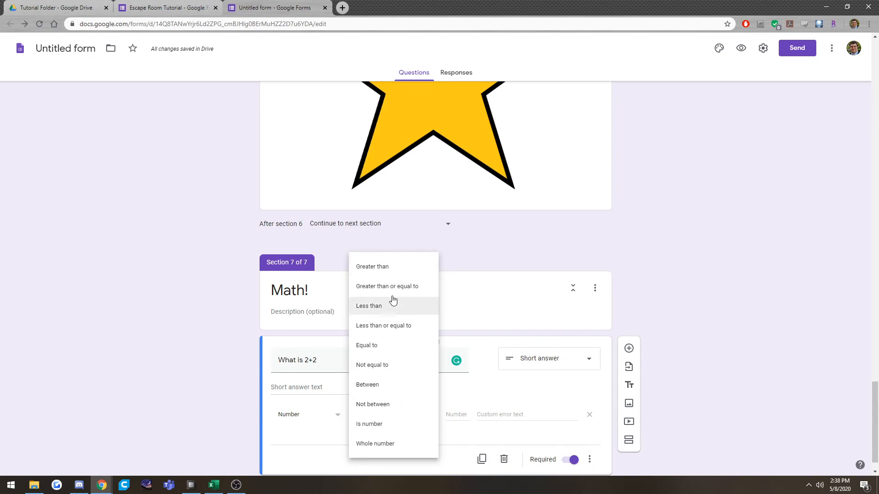
pyautogui.scroll(-1, 398, 273)
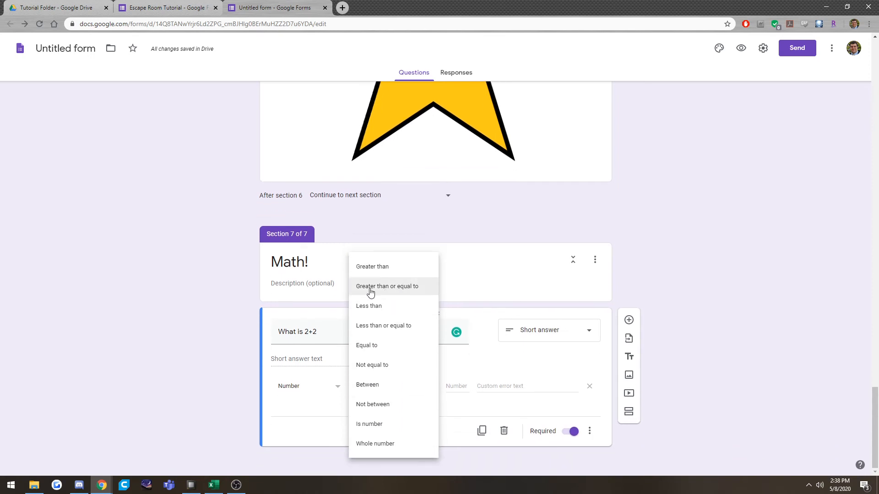
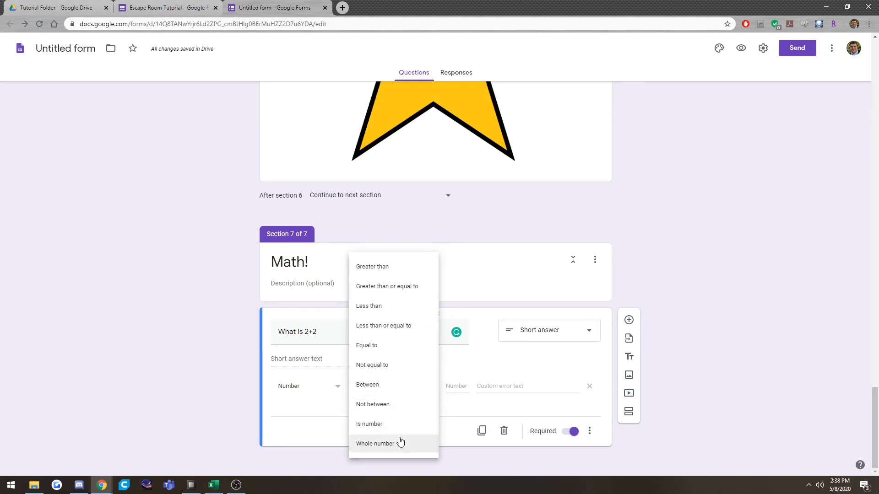
# Try the Between condition with 2 and 14 as the number validation of the "What is 2+2" question.
pyautogui.click(385, 386)
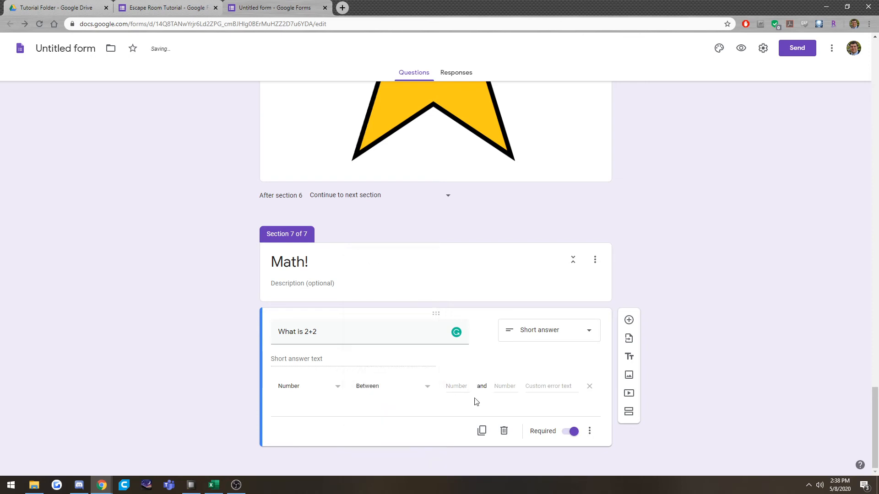
pyautogui.write('2')
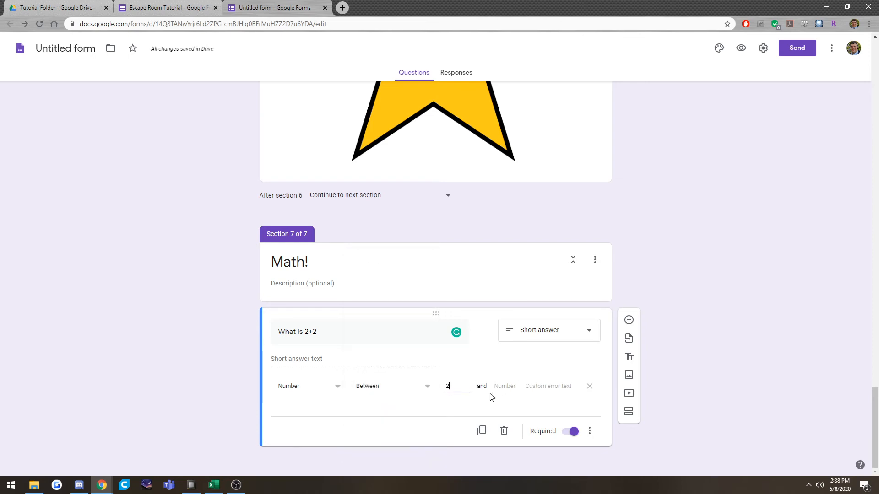
pyautogui.click(504, 386)
# Set the number validation of the "What is 2+2" question to Equal to 4.
pyautogui.click(408, 390)
pyautogui.click(313, 355)
pyautogui.click(399, 386)
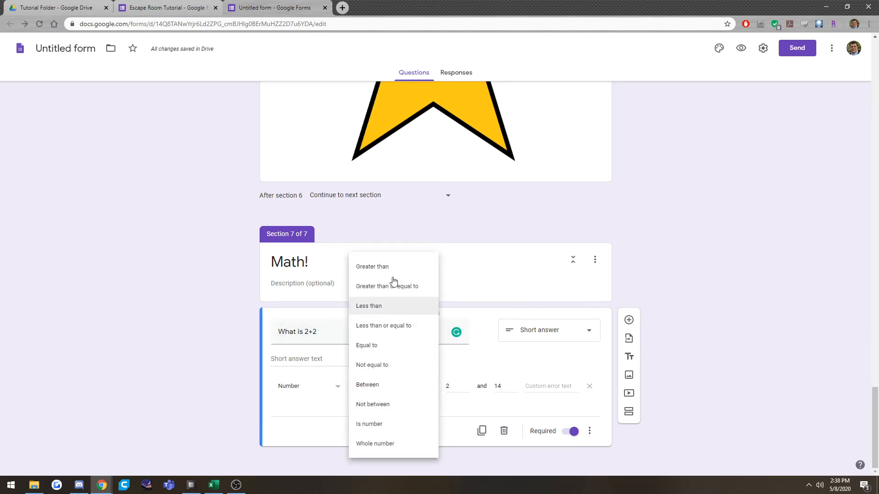
pyautogui.click(386, 347)
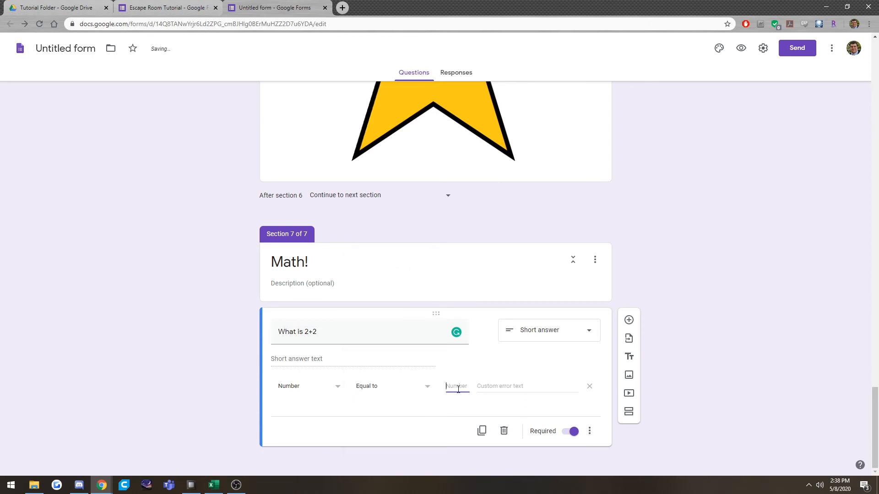
pyautogui.write('4')
# Enter "You're Wrong" as the custom error text for the "What is 2+2" question.
pyautogui.click(500, 387)
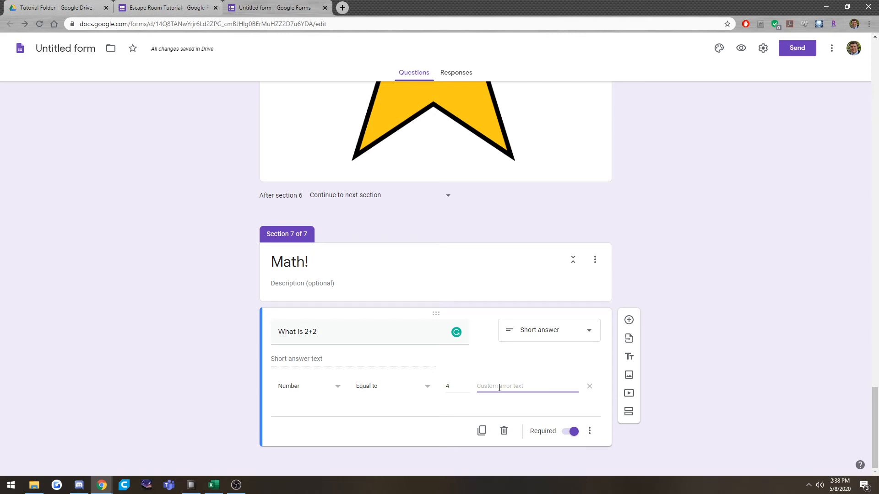
pyautogui.write("You're Wrong")
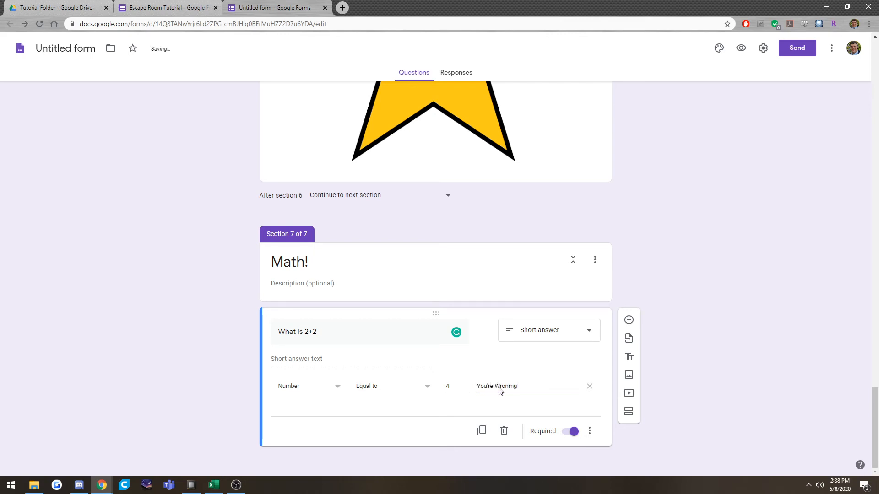
pyautogui.click(530, 412)
pyautogui.moveTo(488, 386); pyautogui.dragTo(519, 388)
pyautogui.click(484, 405)
# Add a short-answer question reading "What's a number between 3 and 21" below the "What is 2+2" question.
pyautogui.click(629, 320)
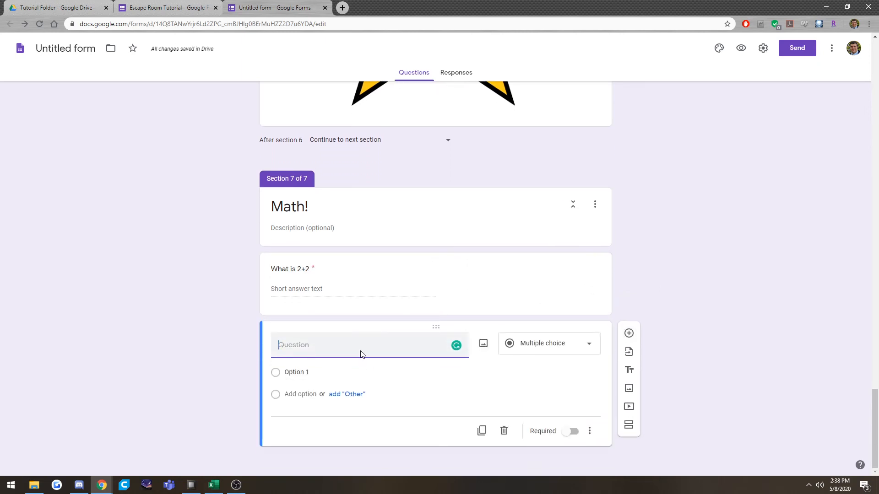
pyautogui.write("What's a numb")
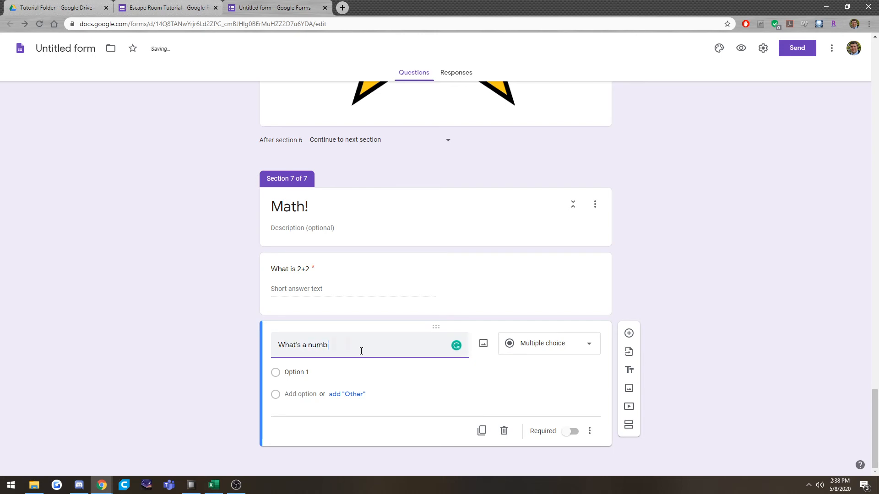
pyautogui.write('er between 3 and 21')
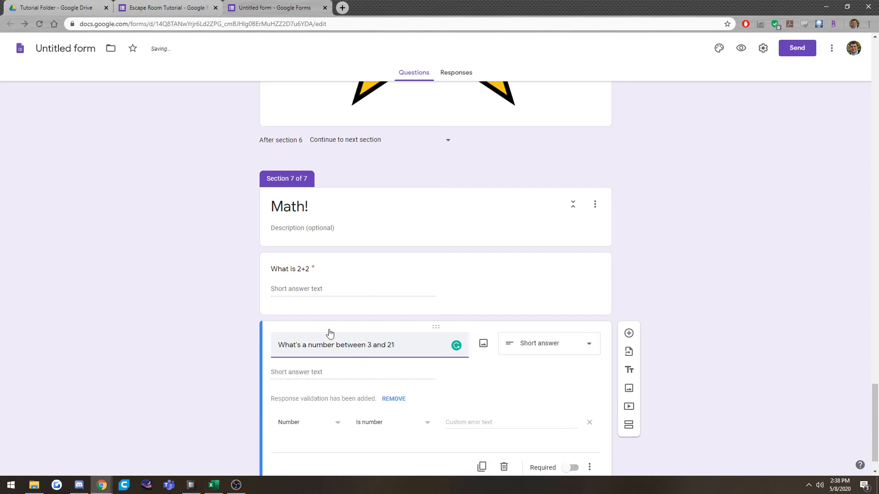
# Set the new question's number validation to Between 3 and 21.
pyautogui.click(400, 421)
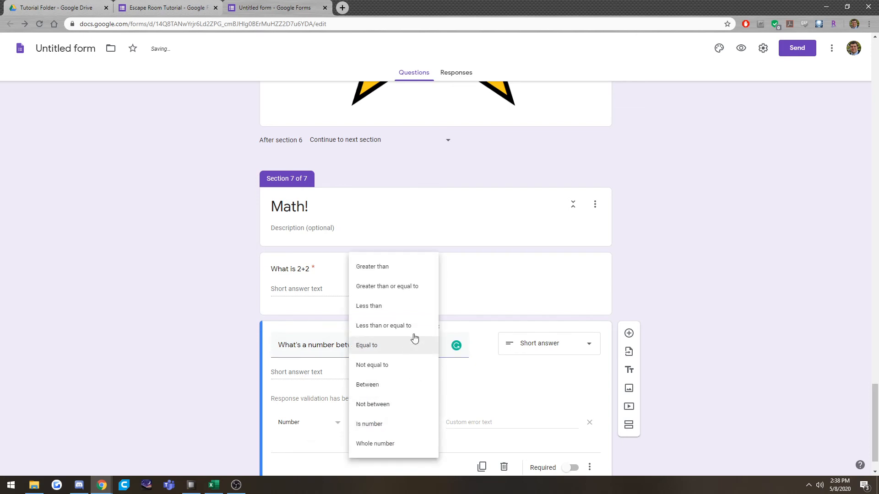
pyautogui.click(408, 386)
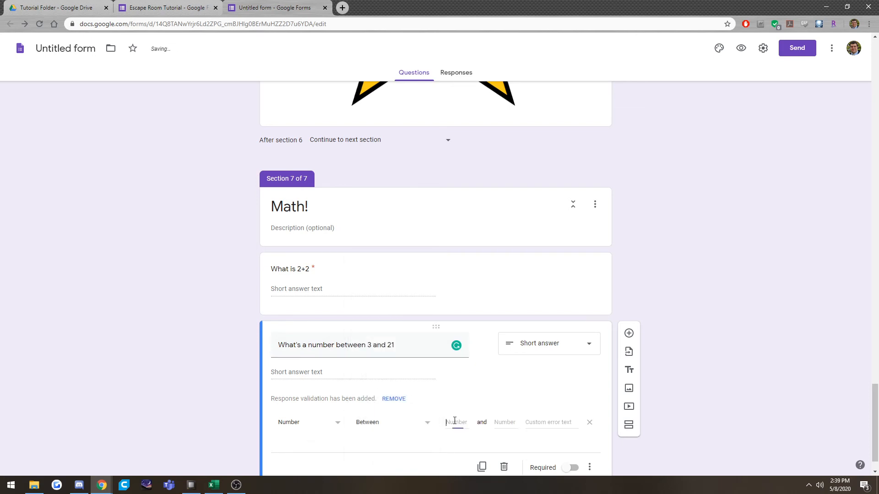
pyautogui.write('3')
pyautogui.click(505, 426)
pyautogui.write('21')
# Enter "Try again" as the custom error text and make the number-between question required.
pyautogui.click(544, 422)
pyautogui.write('Try again')
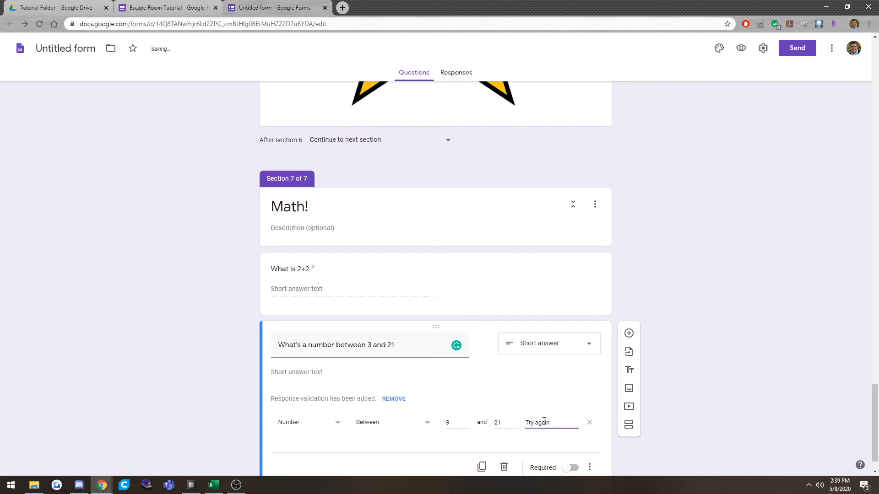
pyautogui.click(570, 467)
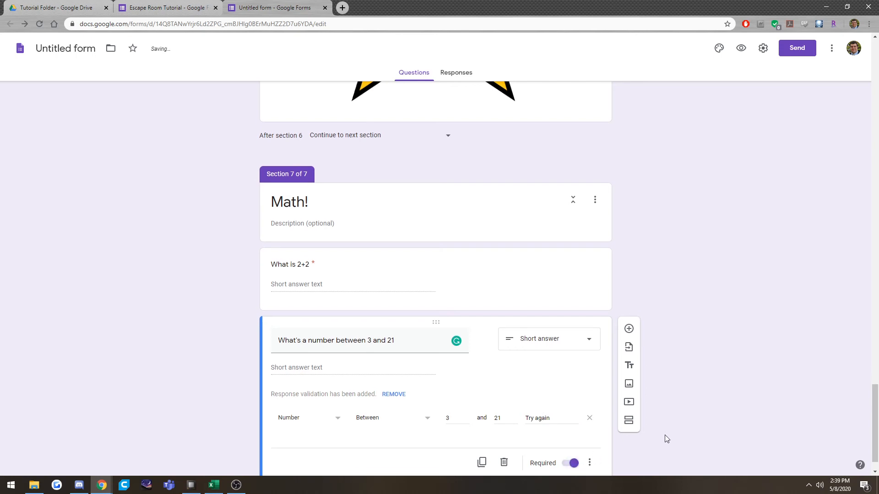
# Add a section after Math! titled "Nice Job" and insert the Nice Job! star image into it.
pyautogui.click(631, 391)
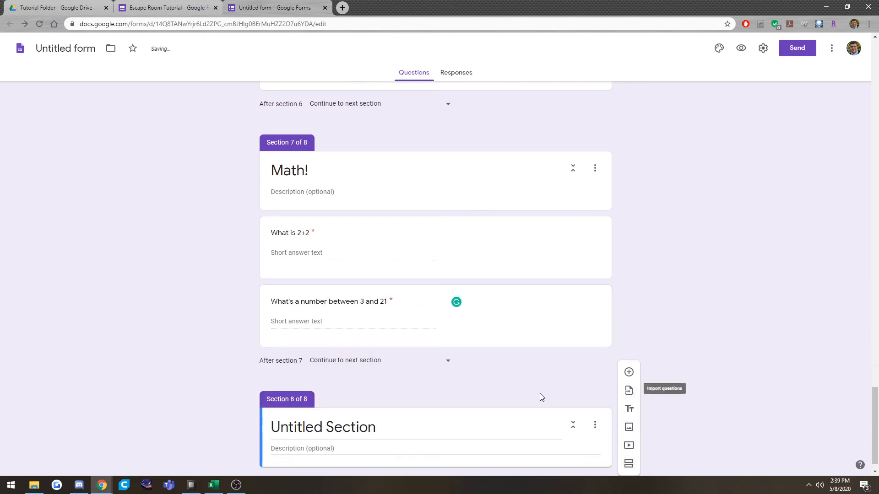
pyautogui.click(343, 425)
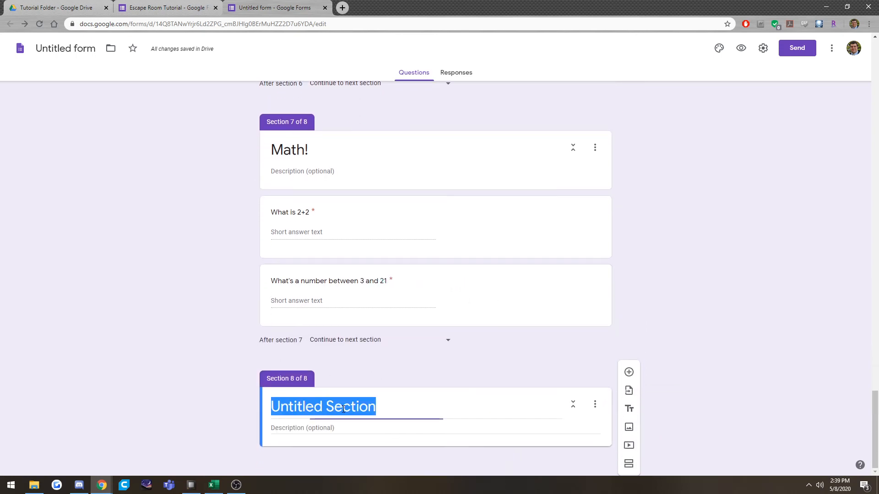
pyautogui.write('Niec Jo')
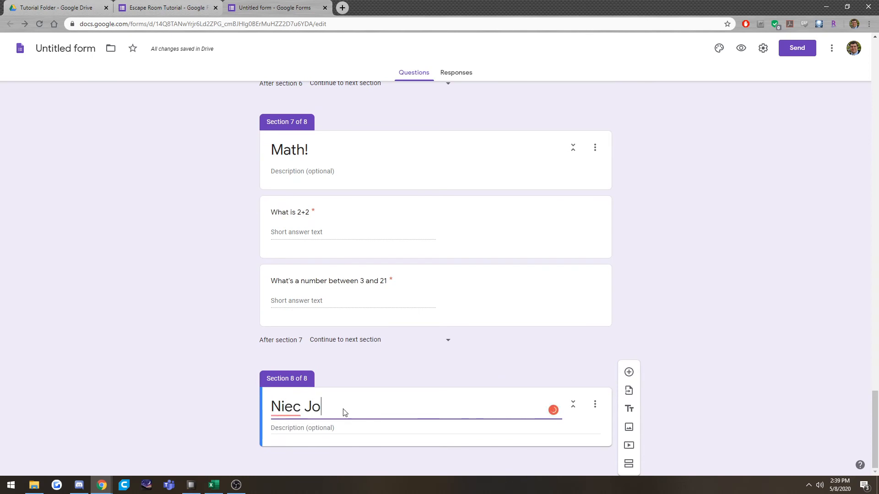
pyautogui.press('BackSpace')
pyautogui.press('BackSpace')
pyautogui.press('BackSpace')
pyautogui.press('BackSpace')
pyautogui.press('BackSpace')
pyautogui.write('ce Job')
pyautogui.click(629, 427)
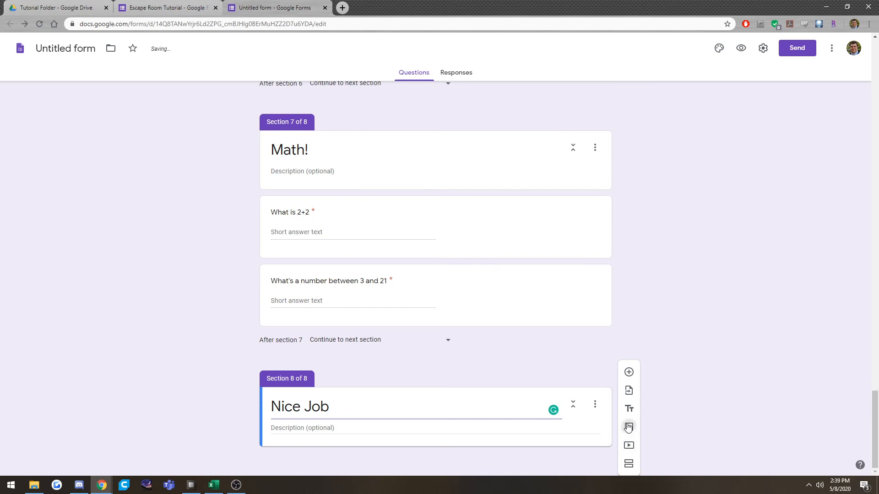
pyautogui.doubleClick(444, 258)
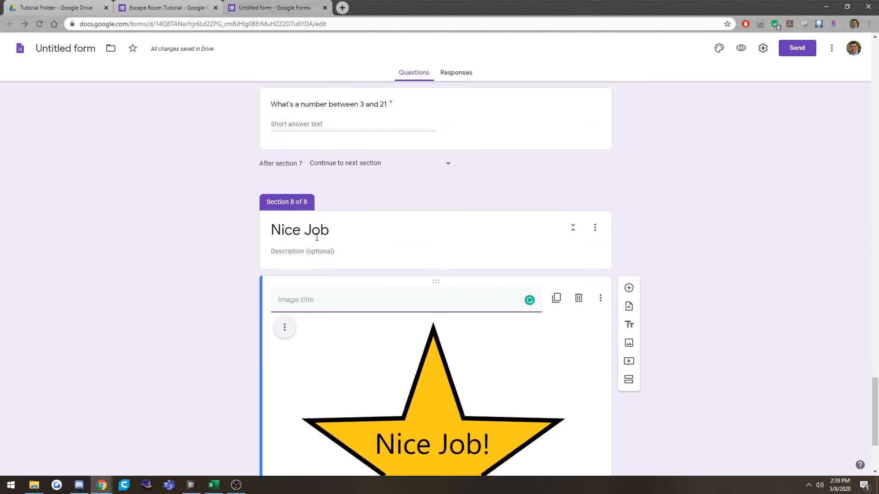
# Review the validation settings of both Math! questions and the Nice Job section that follows.
pyautogui.scroll(3, 317, 238)
pyautogui.click(326, 192)
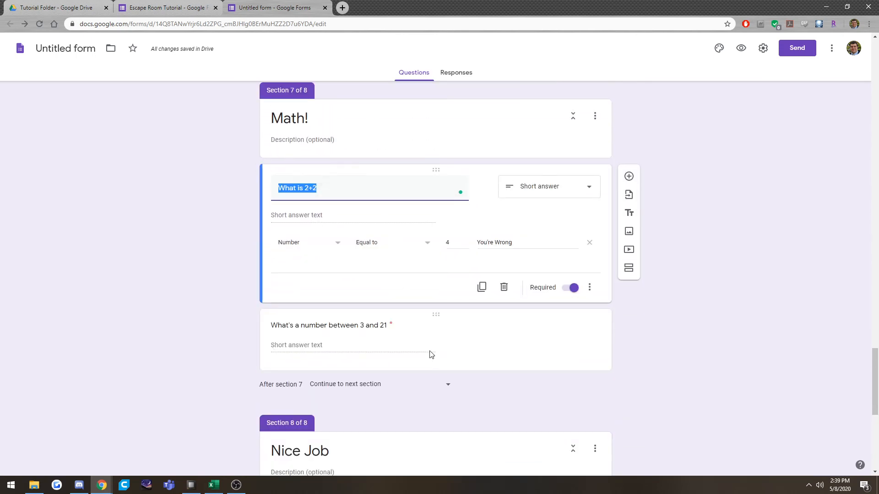
pyautogui.click(516, 339)
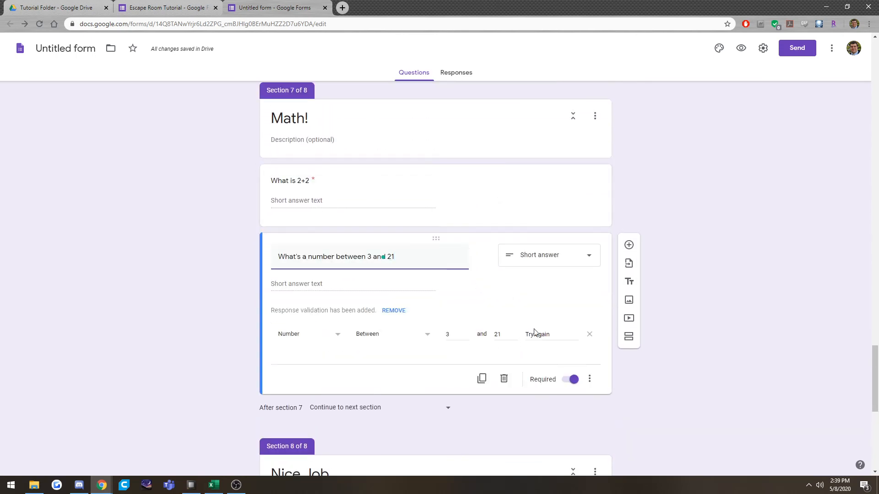
pyautogui.scroll(-4, 451, 359)
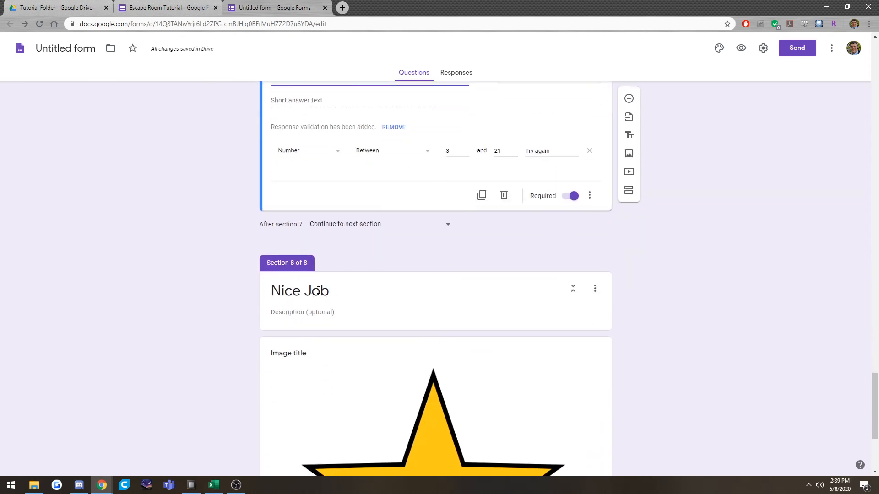
pyautogui.scroll(-4, 410, 303)
pyautogui.scroll(-1, 440, 314)
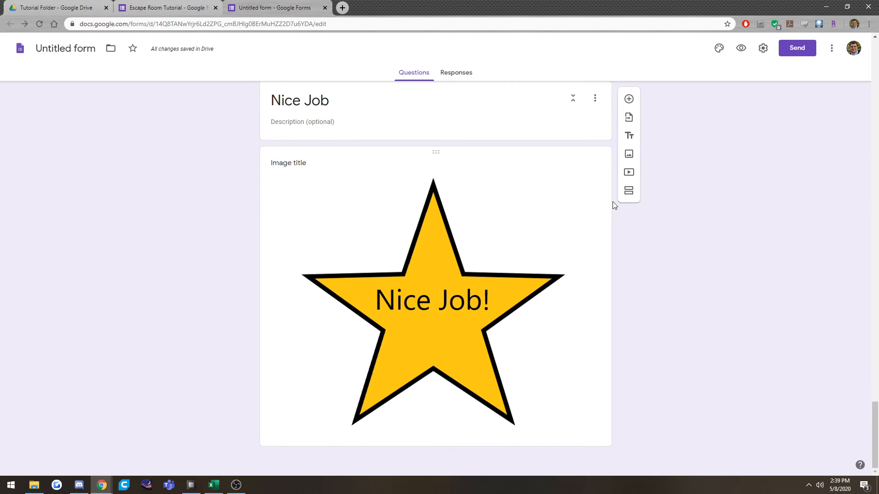
pyautogui.click(637, 195)
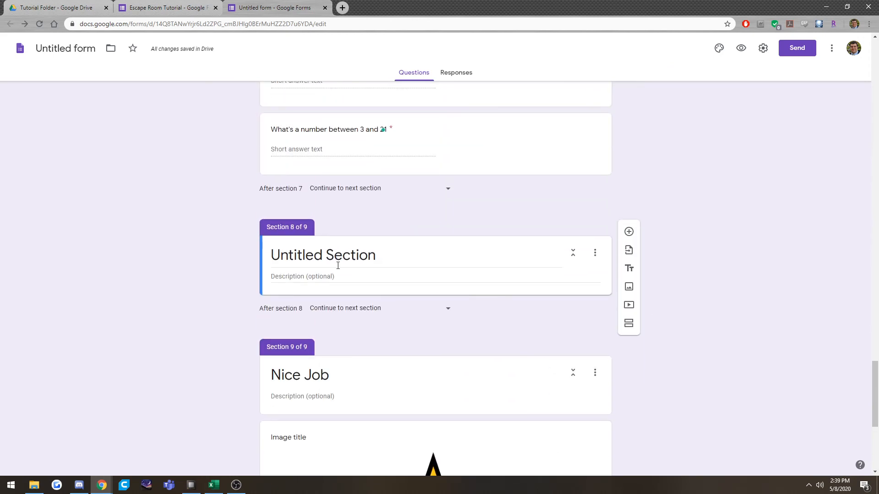
pyautogui.click(595, 253)
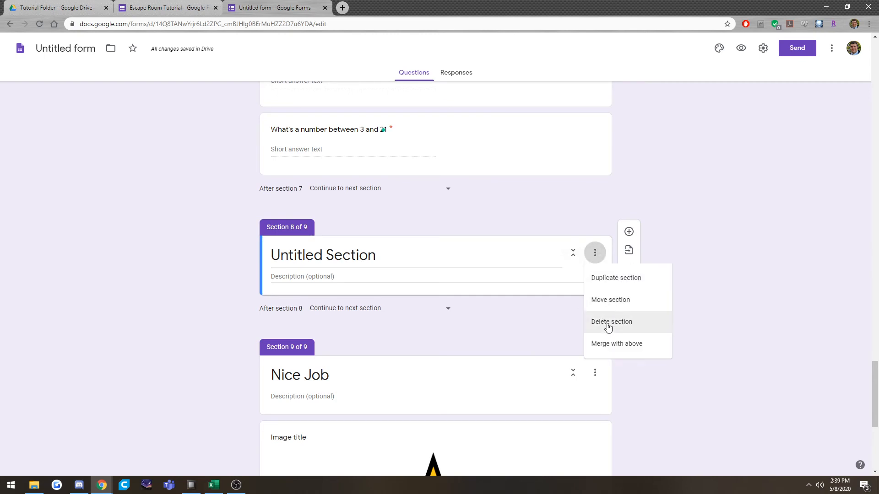
pyautogui.click(608, 326)
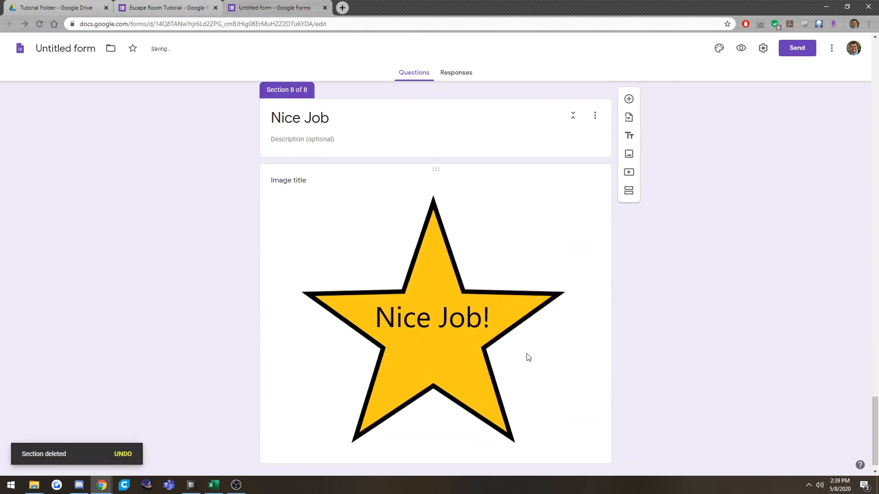
# Add a final section after the Nice Job star image, titled "You escaped!" with the description "Nice job".
pyautogui.scroll(4, 443, 331)
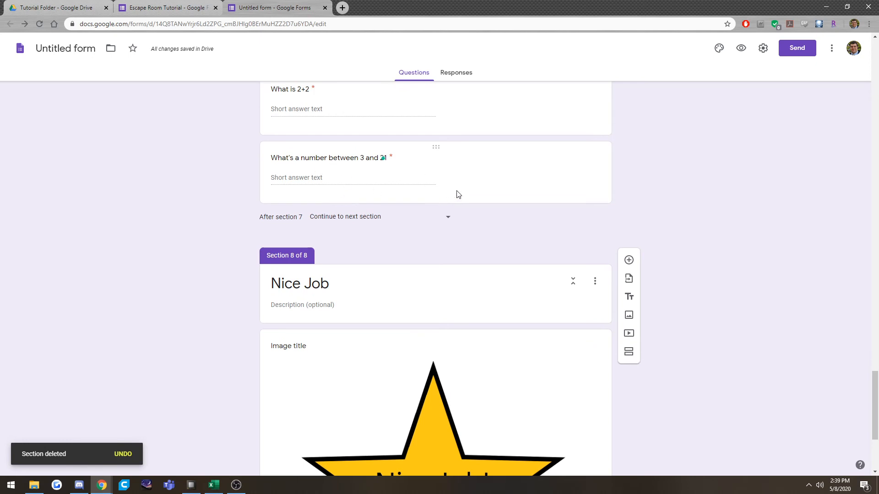
pyautogui.scroll(-4, 457, 194)
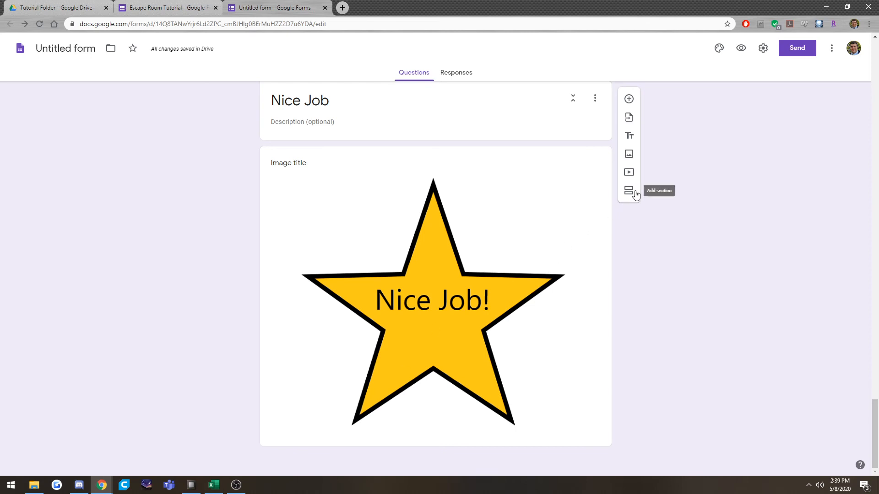
pyautogui.click(573, 350)
pyautogui.click(629, 254)
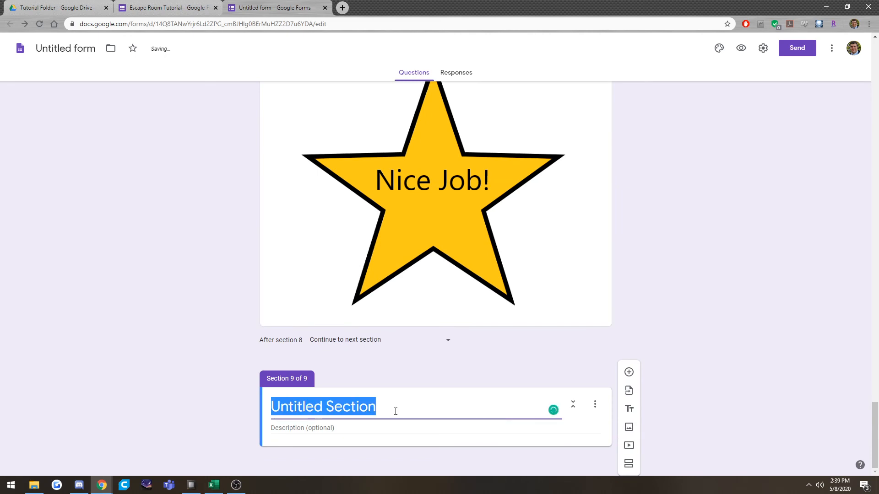
pyautogui.write('You escaped!')
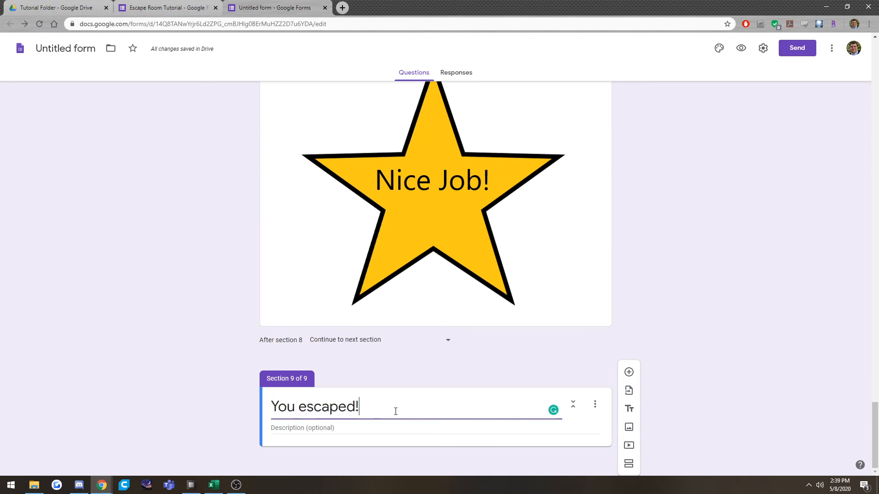
pyautogui.click(384, 428)
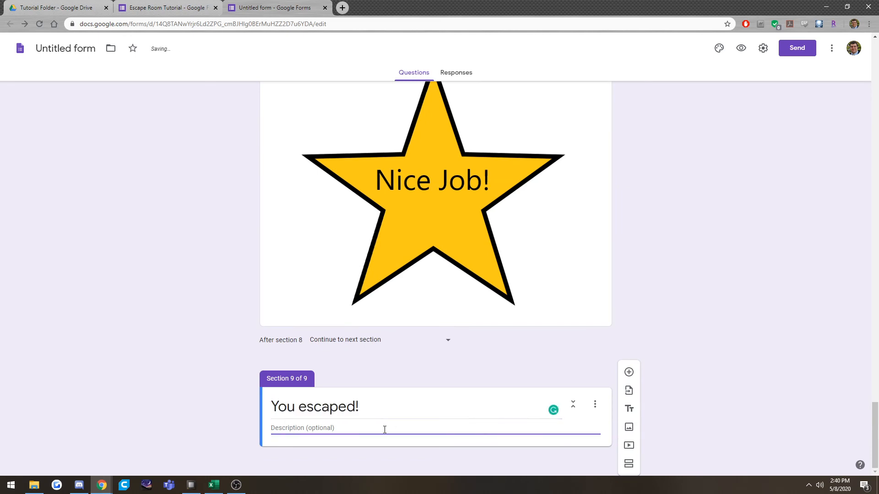
pyautogui.write('Nice job!')
# Preview the form, fill in the respondent's name, choose Period 1 and continue to the multiple-choice page.
pyautogui.click(737, 347)
pyautogui.click(742, 46)
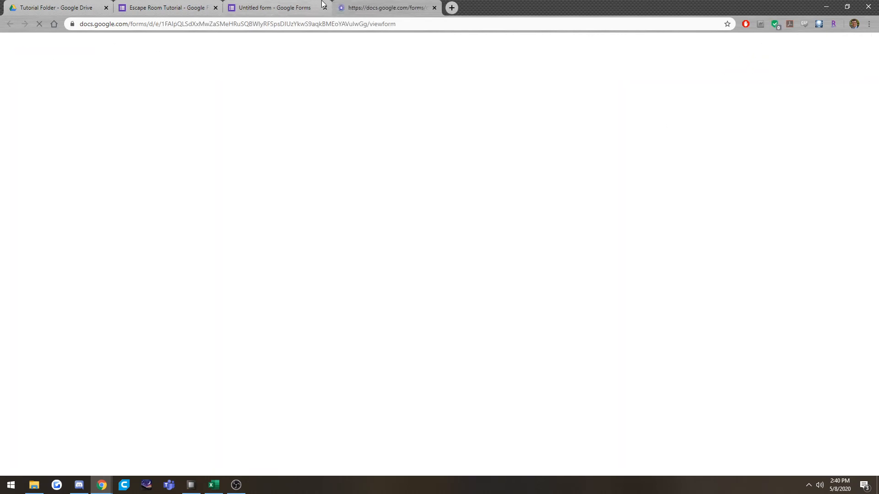
pyautogui.click(354, 139)
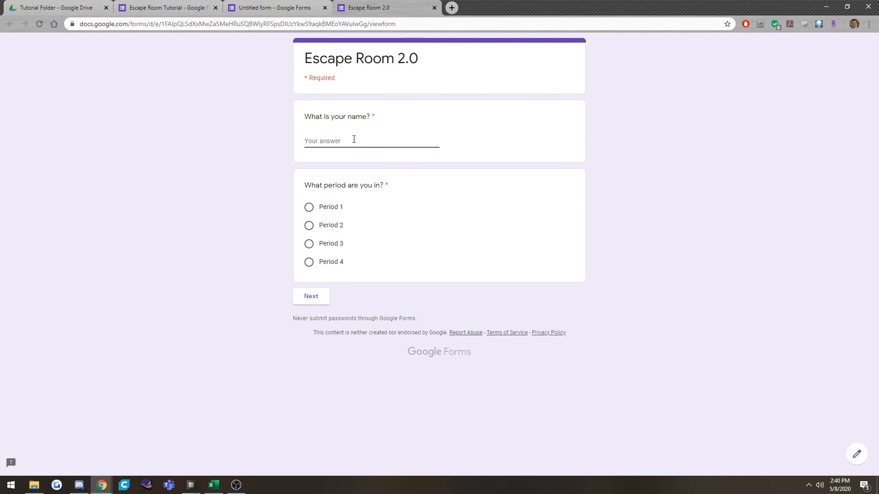
pyautogui.write('Devon')
pyautogui.click(329, 207)
pyautogui.click(313, 299)
# Answer the multiple-choice question with A and continue to the following page.
pyautogui.click(321, 160)
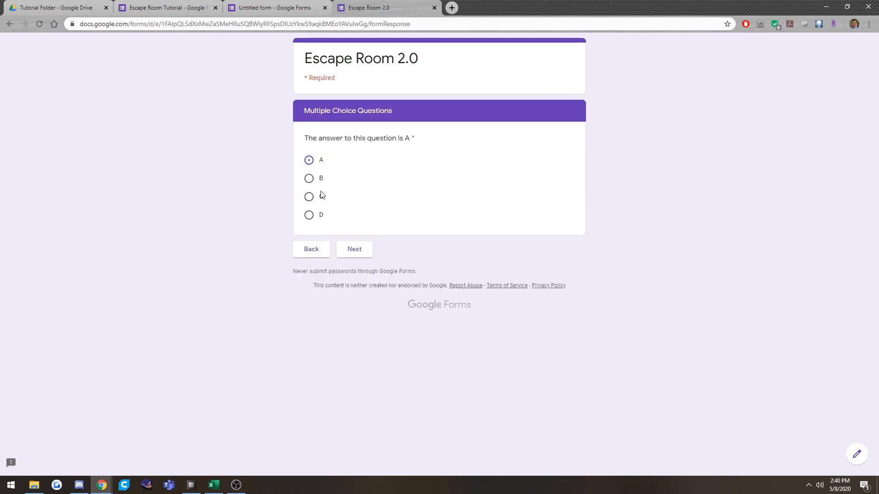
pyautogui.click(360, 250)
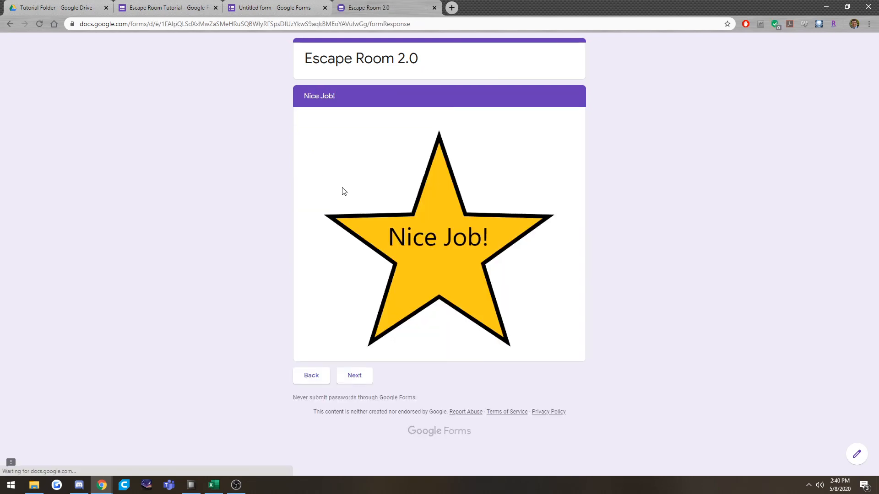
# Continue to the short-answer page, answer it with "Texas" and proceed through the Nice Job page to the Math! questions.
pyautogui.click(361, 370)
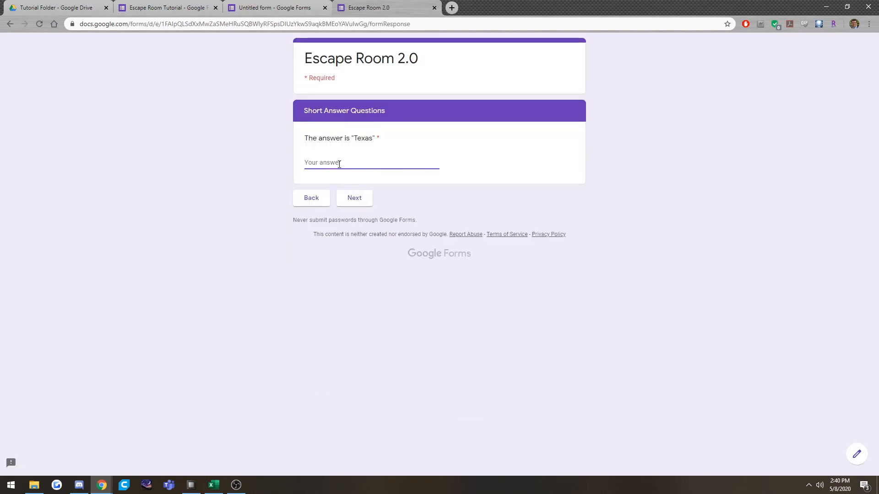
pyautogui.write('Texas')
pyautogui.click(339, 205)
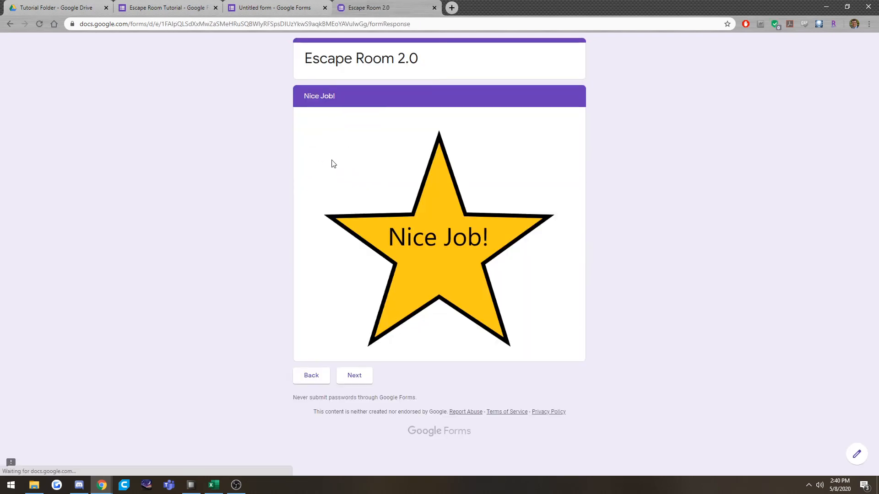
pyautogui.click(343, 375)
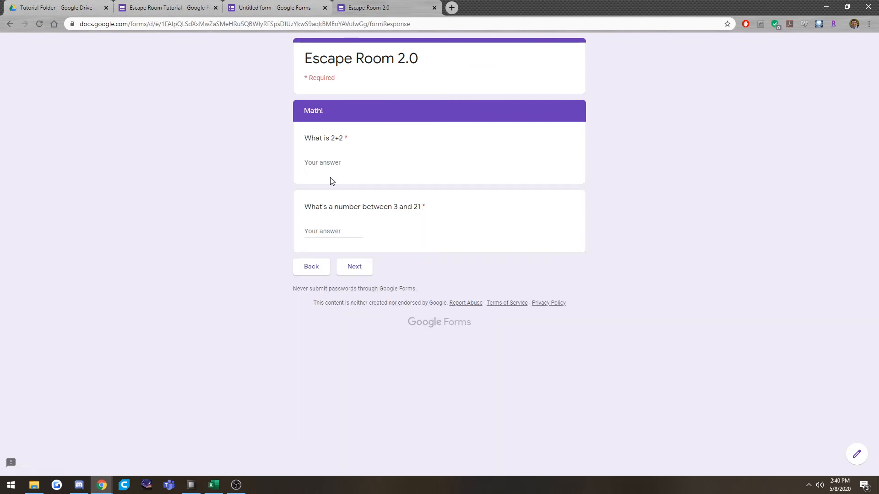
# Answer both Math! questions with 4, continue through the remaining pages and submit the form.
pyautogui.click(330, 163)
pyautogui.write('4')
pyautogui.click(336, 231)
pyautogui.write('4')
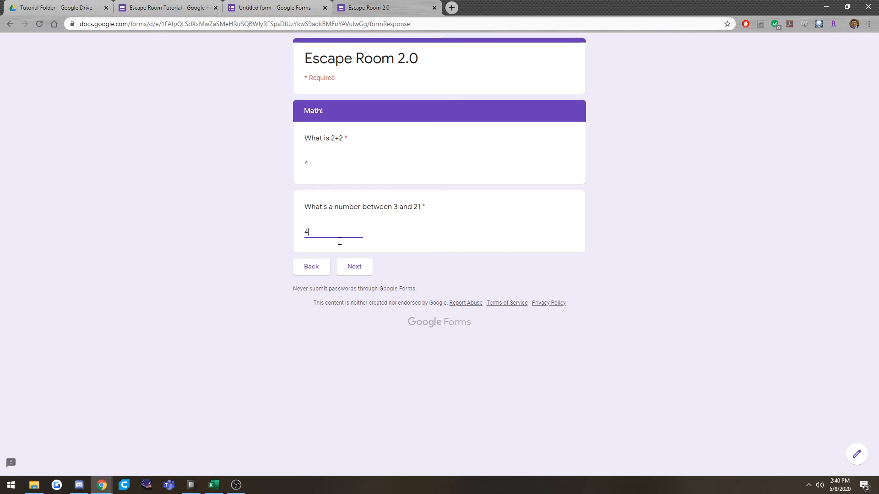
pyautogui.click(353, 268)
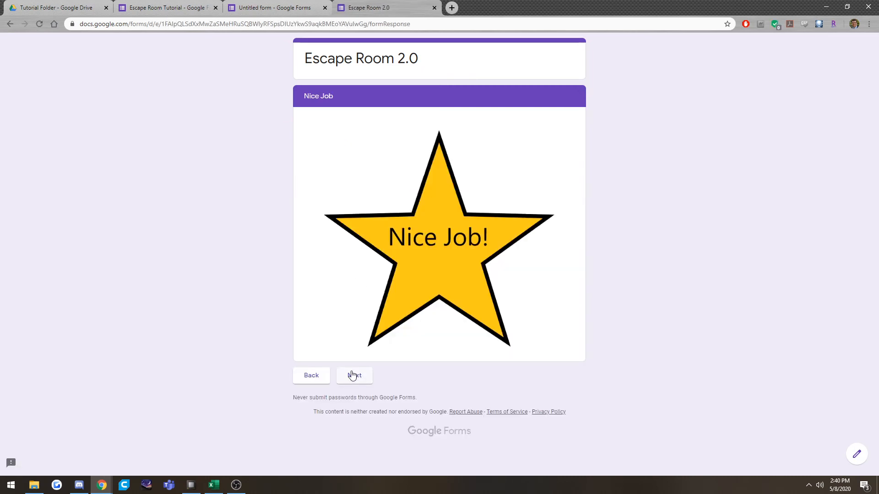
pyautogui.click(355, 376)
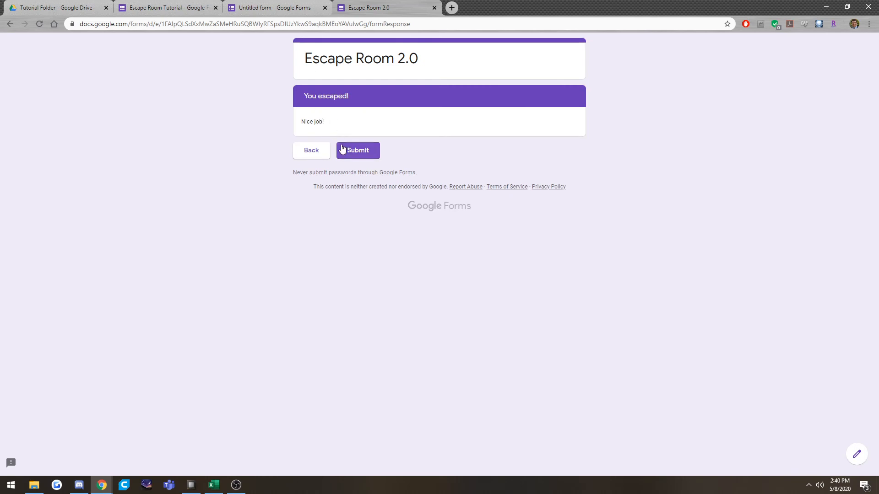
pyautogui.click(373, 150)
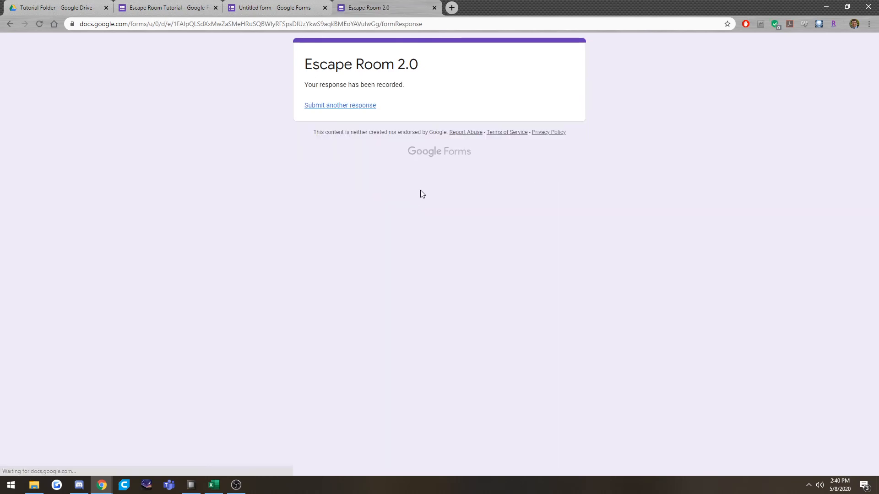
pyautogui.click(297, 6)
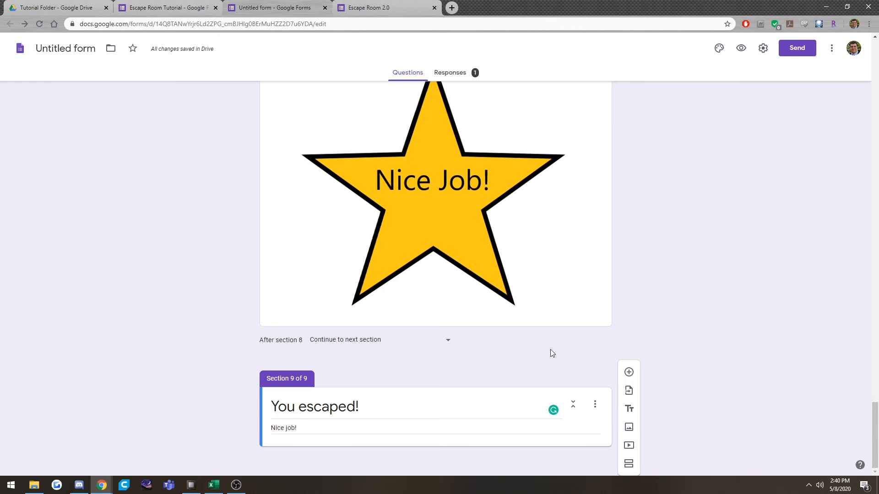
pyautogui.scroll(10, 495, 330)
pyautogui.click(109, 4)
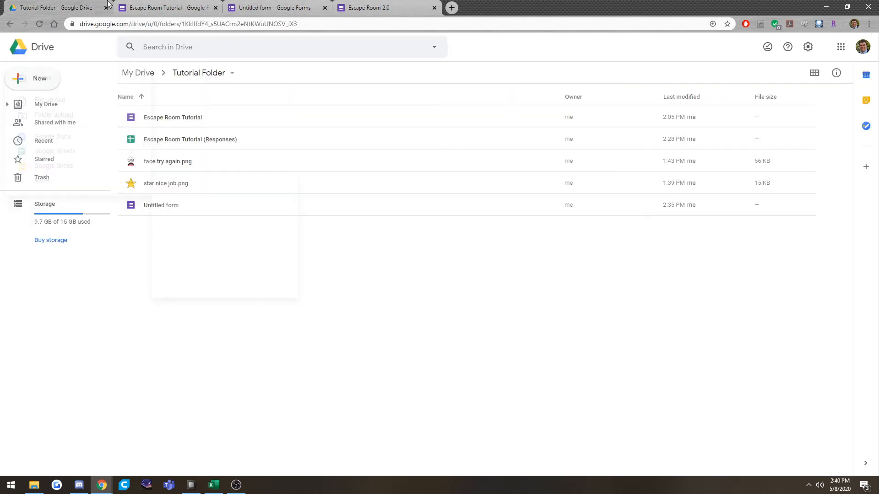
pyautogui.doubleClick(159, 213)
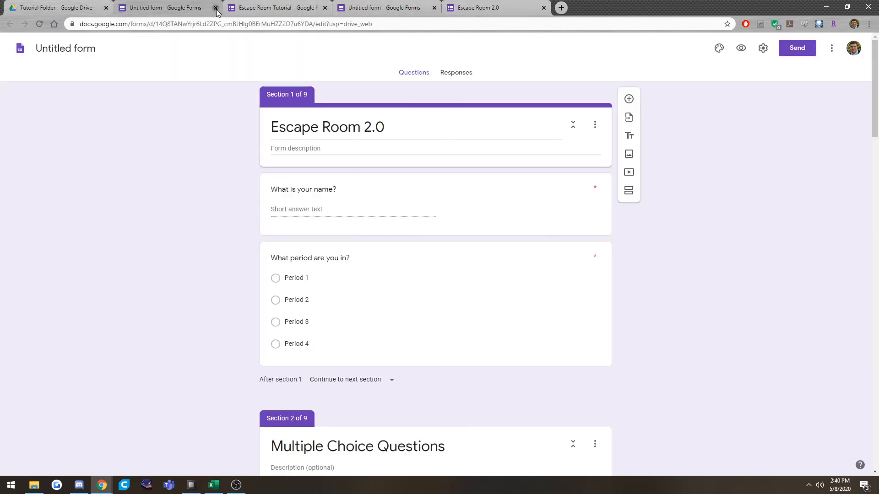
pyautogui.click(315, 2)
pyautogui.click(325, 8)
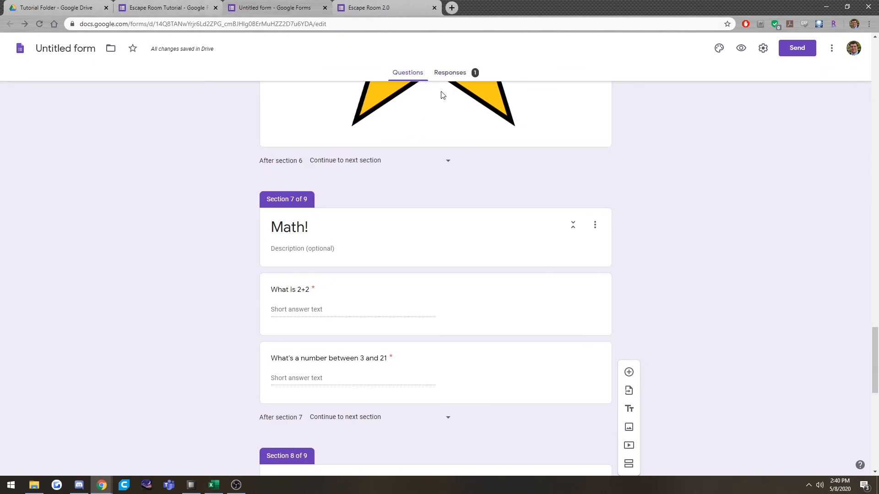
# Link the Untitled form's responses to a new spreadsheet named "Response Tutorial".
pyautogui.click(458, 79)
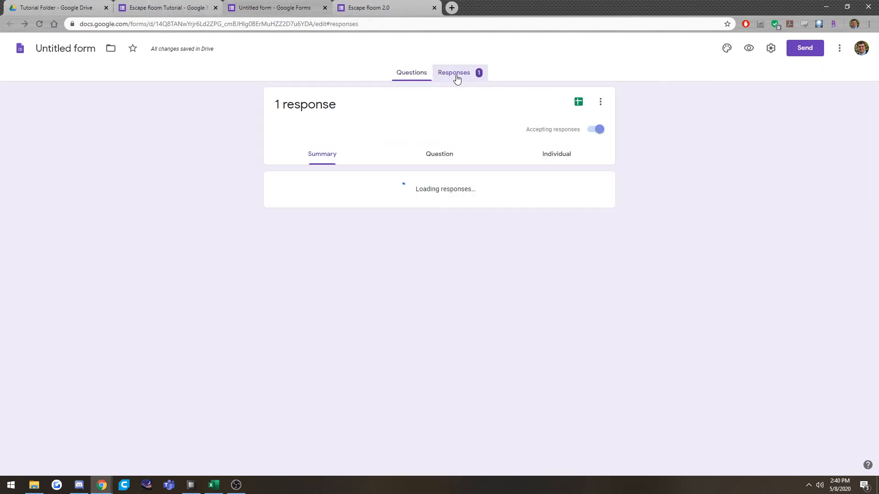
pyautogui.click(576, 104)
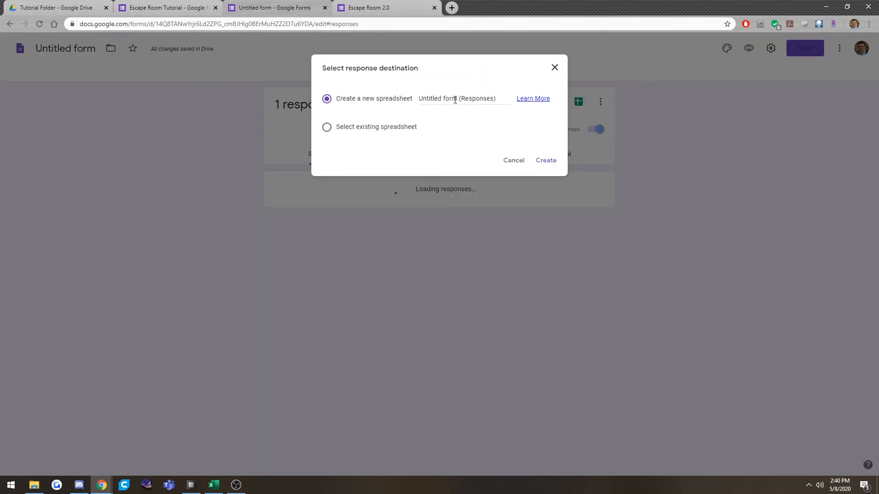
pyautogui.moveTo(438, 99); pyautogui.dragTo(507, 99)
pyautogui.click(480, 99)
pyautogui.moveTo(496, 99); pyautogui.dragTo(322, 110)
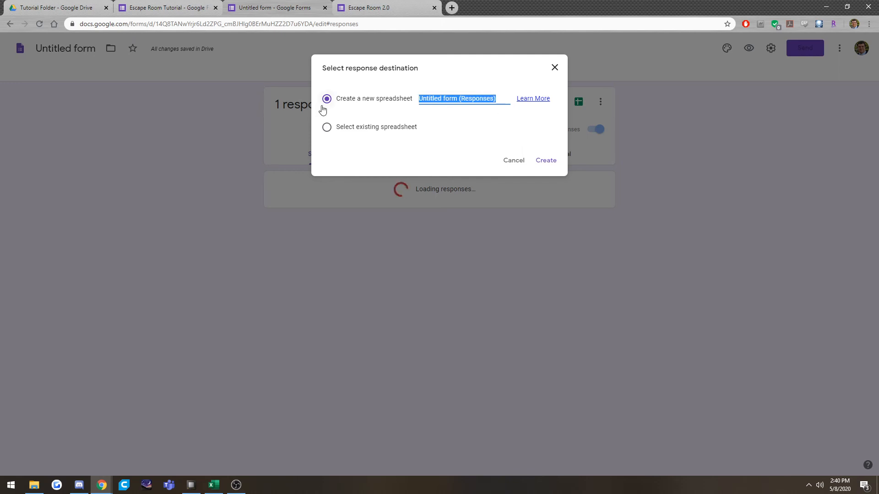
pyautogui.write('Response Tur')
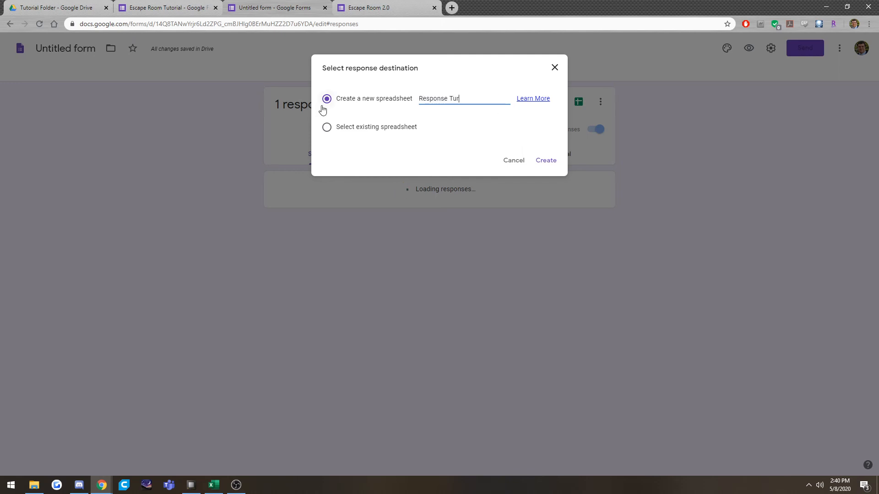
pyautogui.write('ot')
pyautogui.press('BackSpace')
pyautogui.click(545, 161)
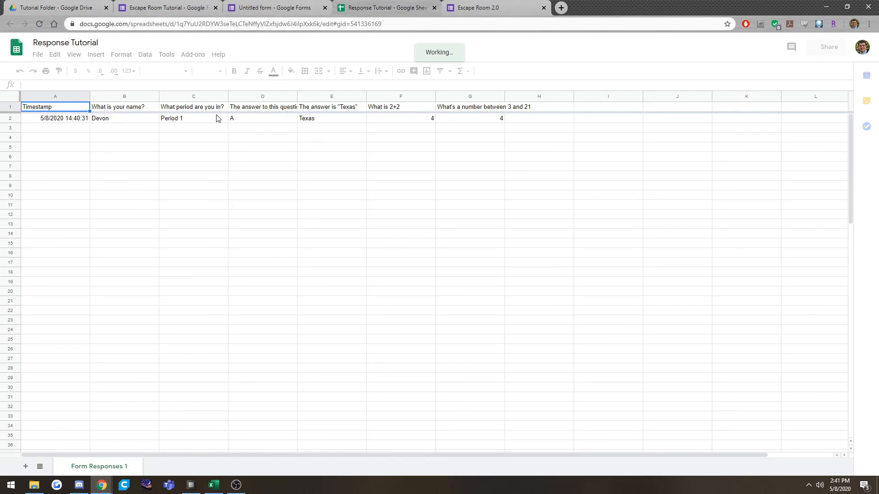
# Examine the recorded answers in row 2 of the response sheet, from the multiple-choice question to the math questions.
pyautogui.moveTo(249, 121); pyautogui.dragTo(505, 123)
pyautogui.click(271, 131)
pyautogui.moveTo(256, 120); pyautogui.dragTo(508, 119)
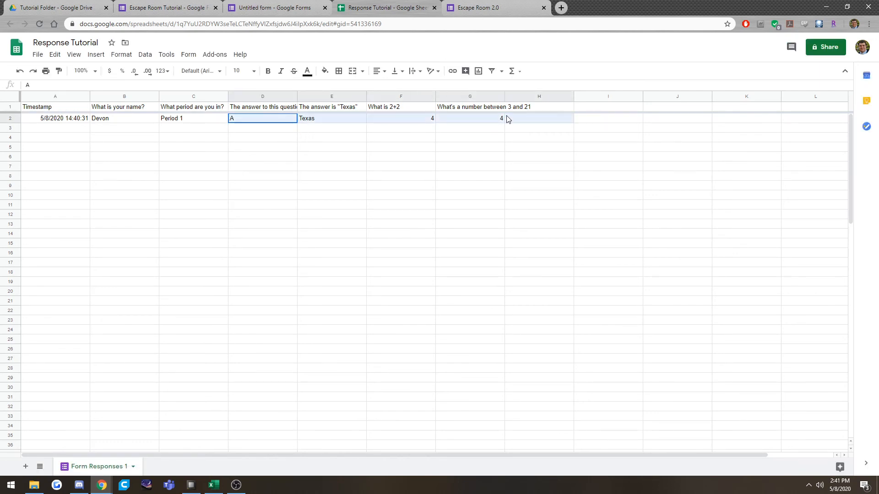
pyautogui.click(273, 133)
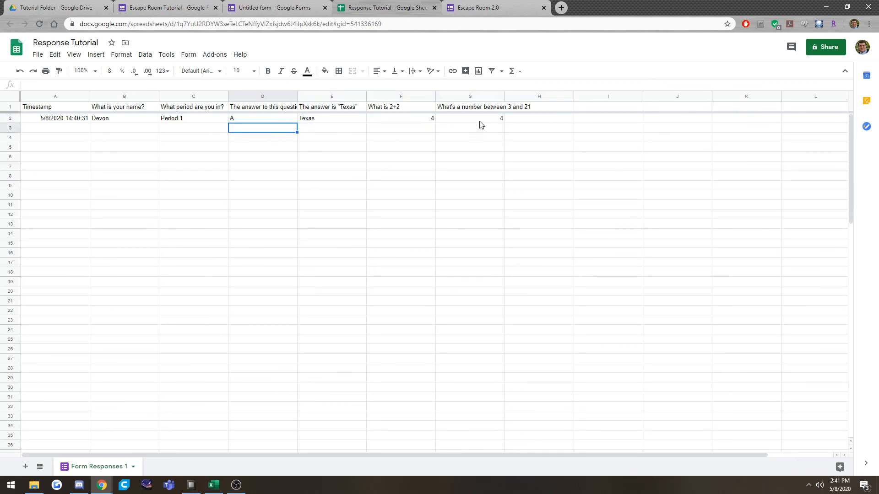
pyautogui.click(277, 124)
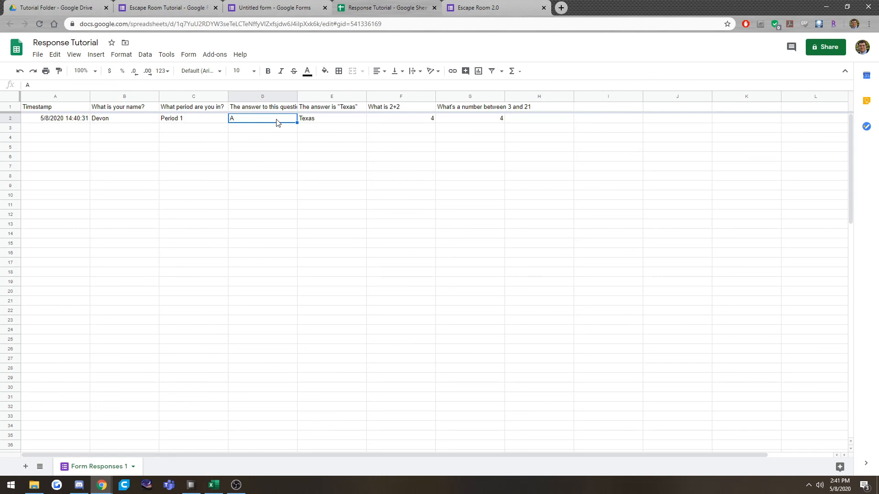
# Return to the Untitled form editor and look over its response summary.
pyautogui.click(527, 6)
pyautogui.click(396, 5)
pyautogui.click(518, 6)
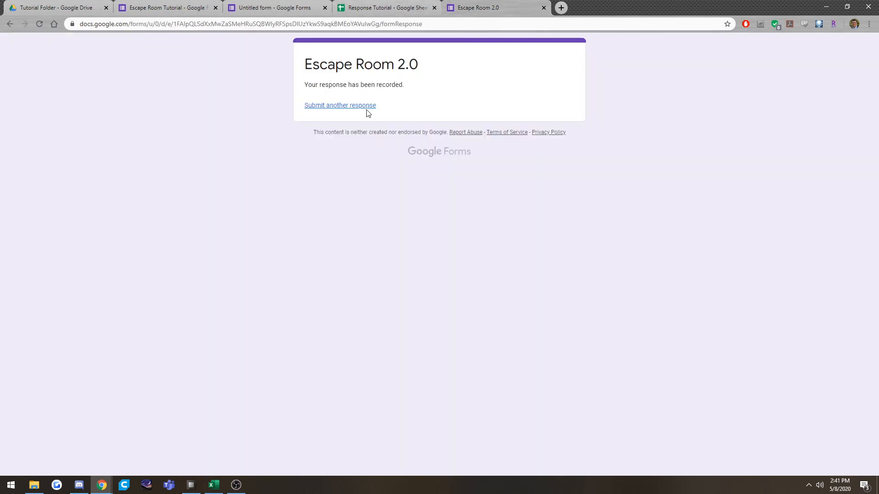
pyautogui.click(319, 5)
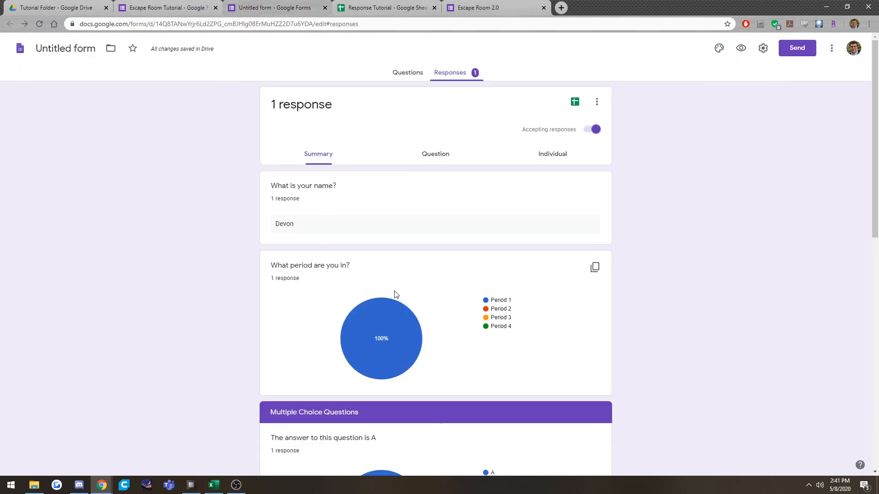
pyautogui.scroll(-15, 394, 293)
# Add a paragraph question "Any questions about this?" to the "You escaped!" section.
pyautogui.click(412, 73)
pyautogui.scroll(-20, 319, 366)
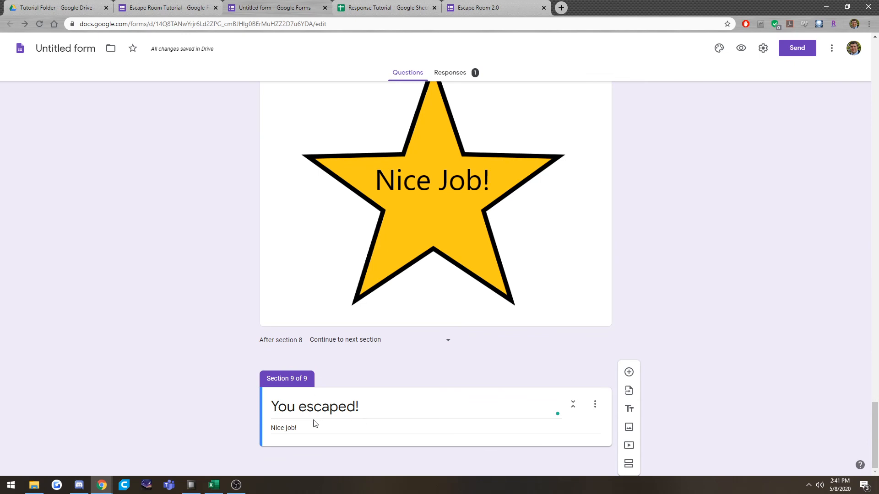
pyautogui.click(629, 372)
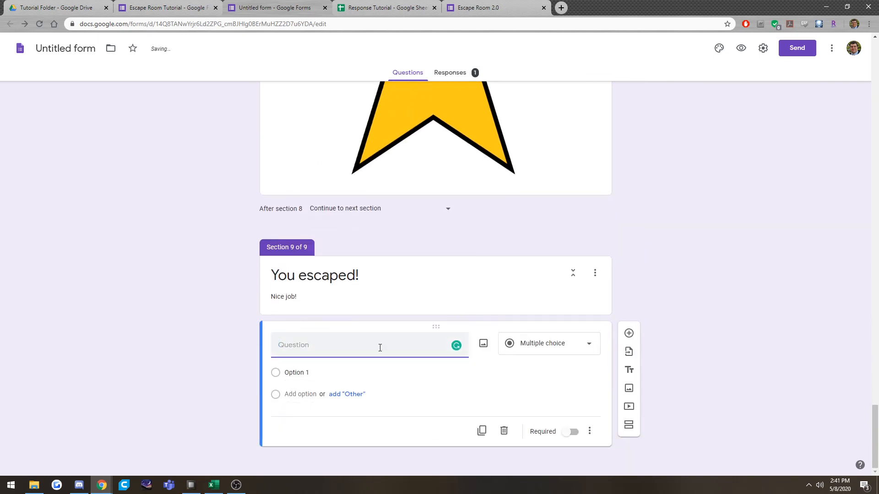
pyautogui.write('How do you thin')
pyautogui.press('BackSpace')
pyautogui.press('BackSpace')
pyautogui.press('BackSpace')
pyautogui.press('BackSpace')
pyautogui.press('BackSpace')
pyautogui.press('BackSpace')
pyautogui.press('BackSpace')
pyautogui.press('BackSpace')
pyautogui.press('BackSpace')
pyautogui.press('BackSpace')
pyautogui.press('BackSpace')
pyautogui.press('BackSpace')
pyautogui.press('BackSpace')
pyautogui.press('BackSpace')
pyautogui.press('BackSpace')
pyautogui.write('Any')
pyautogui.click(541, 365)
pyautogui.click(551, 217)
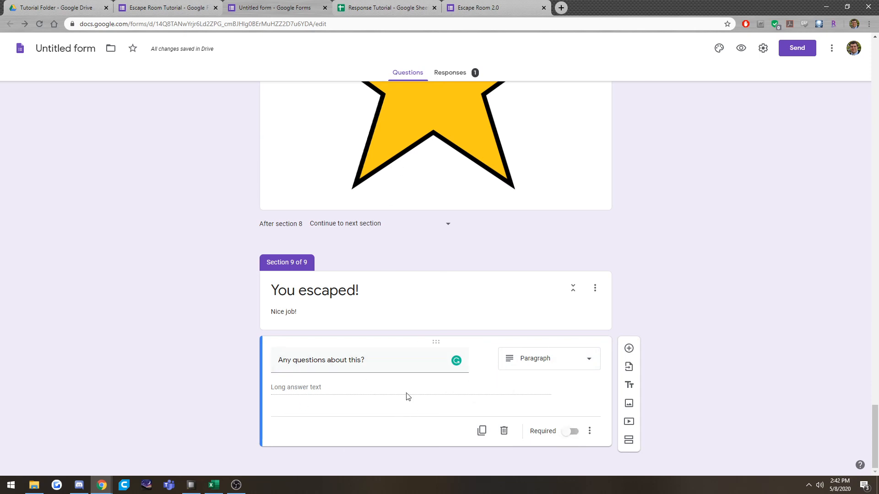
# Close the Response Tutorial spreadsheet, look back over the form's sections, and close the Untitled form editor and the Escape Room 2.0 page.
pyautogui.click(386, 4)
pyautogui.click(434, 8)
pyautogui.click(276, 5)
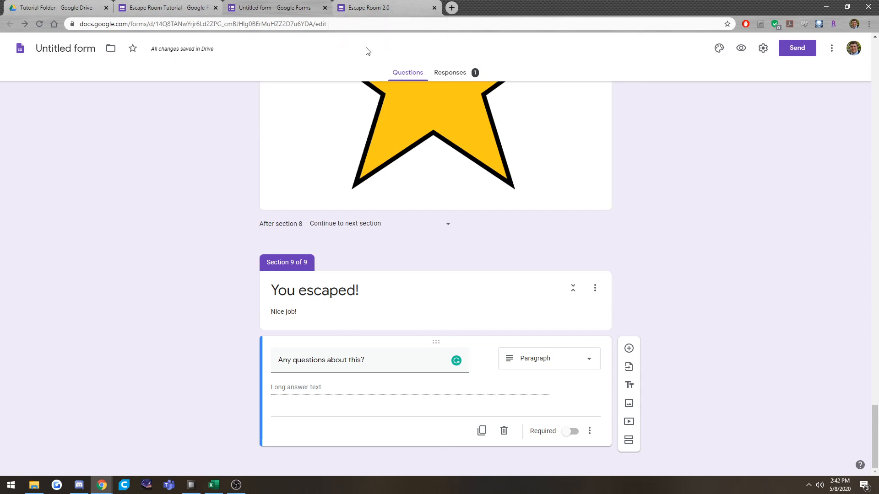
pyautogui.scroll(2, 637, 209)
pyautogui.scroll(20, 637, 209)
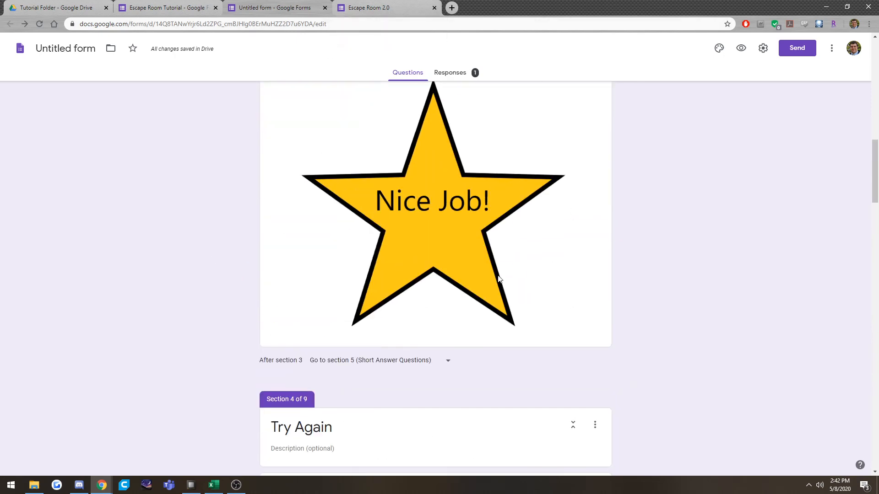
pyautogui.scroll(-6, 502, 276)
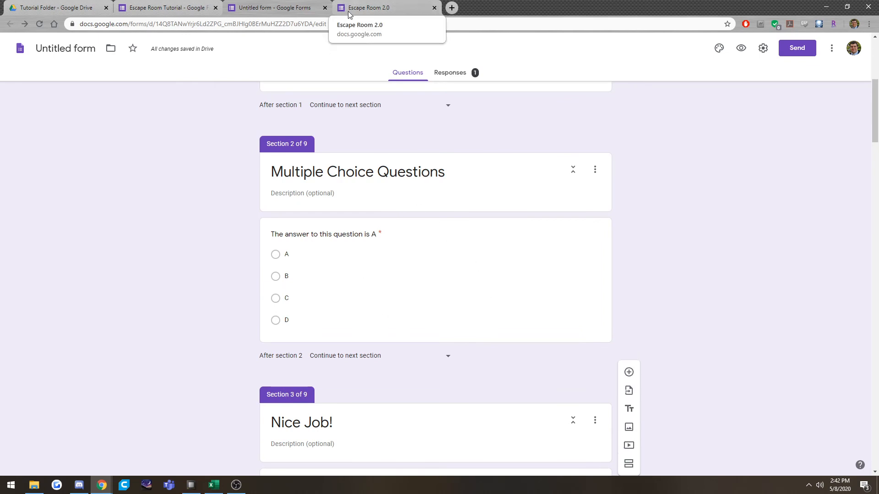
pyautogui.click(325, 8)
pyautogui.click(325, 8)
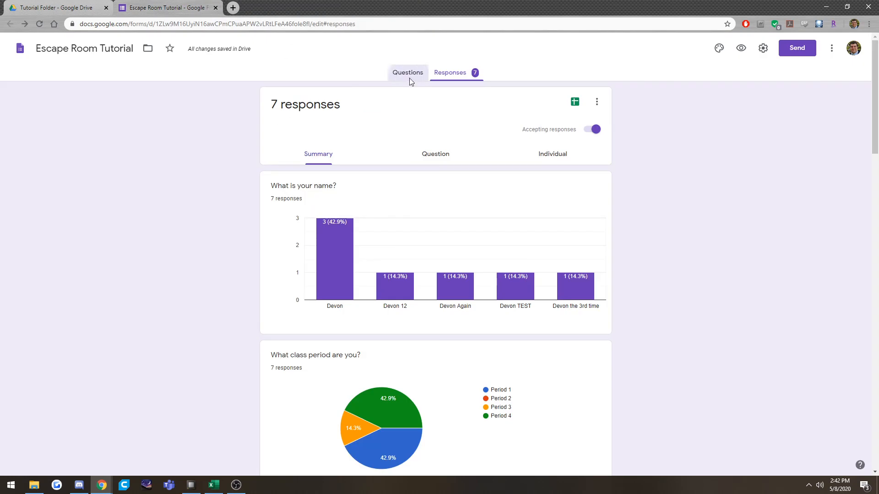
# Preview the Escape Room Tutorial form, fill in the respondent's name, choose Period 2 and continue to the multiple-choice page.
pyautogui.click(409, 74)
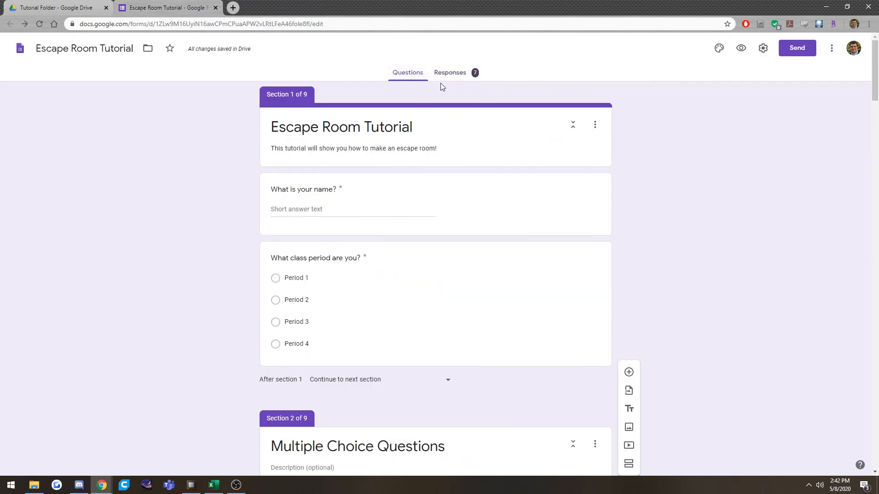
pyautogui.click(741, 48)
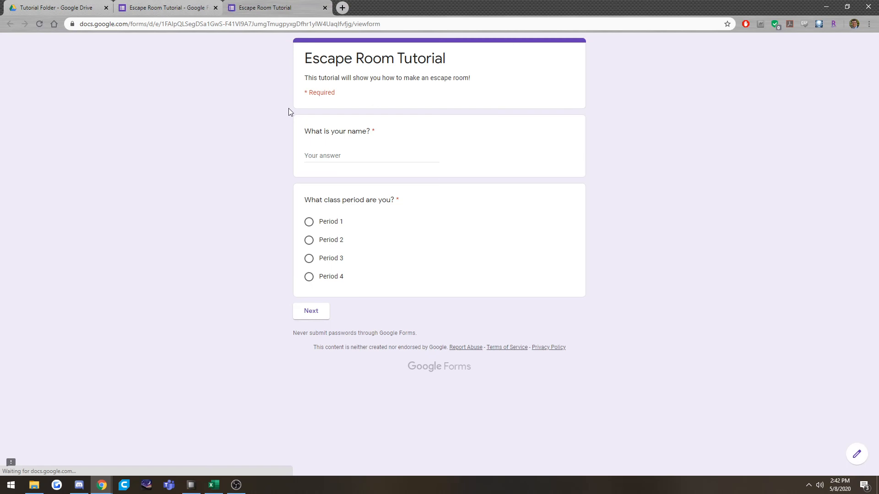
pyautogui.click(362, 158)
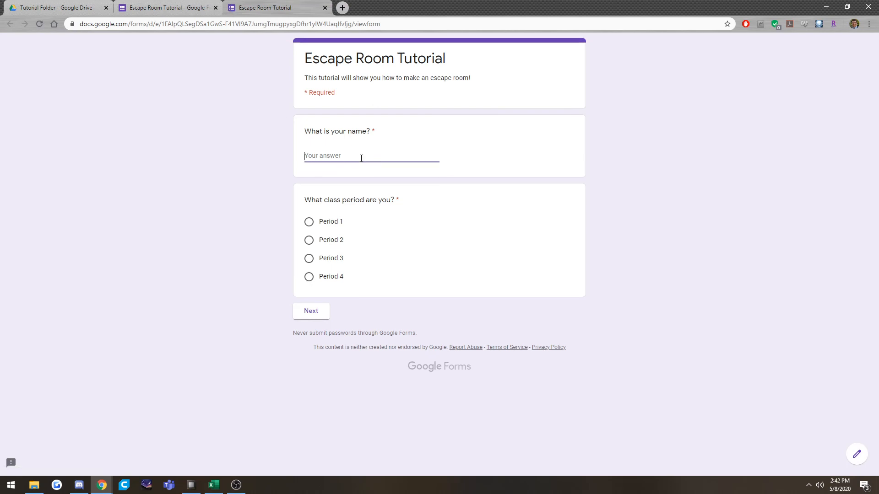
pyautogui.write('Devon')
pyautogui.press('Tab')
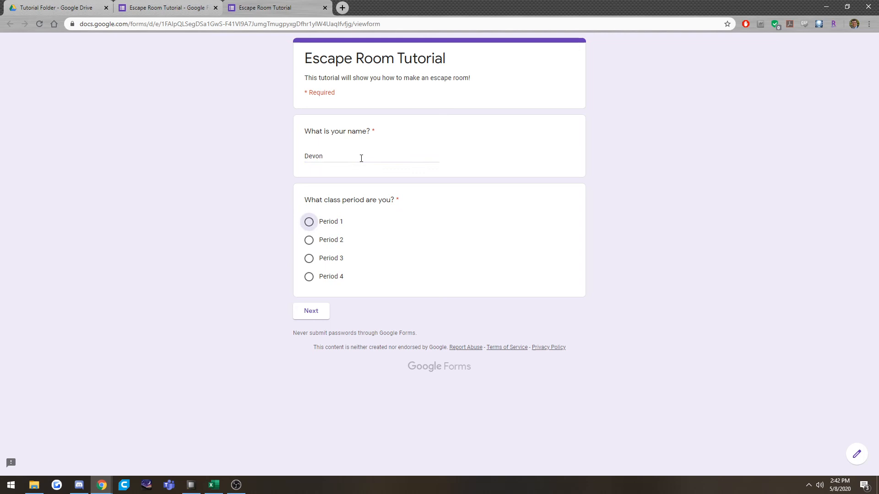
pyautogui.click(317, 245)
pyautogui.click(311, 316)
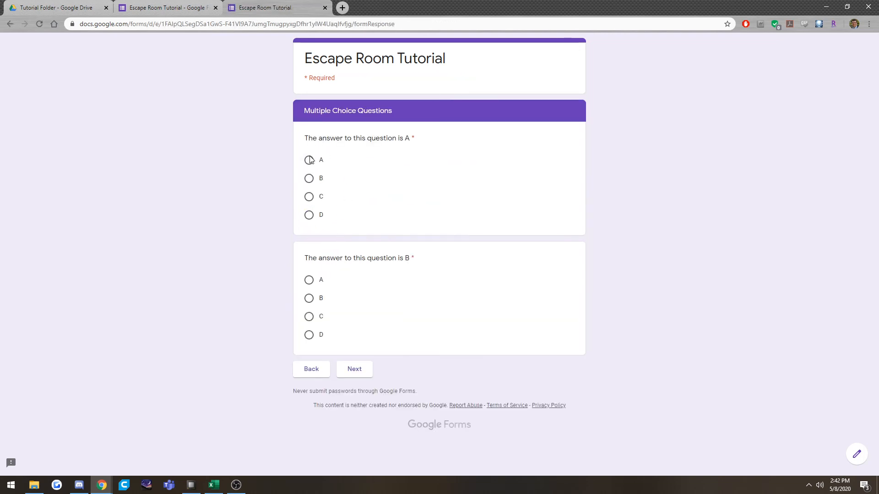
# Test the routing by answering C to the first question and B to the second, continue, and go back to the questions.
pyautogui.click(310, 197)
pyautogui.click(353, 370)
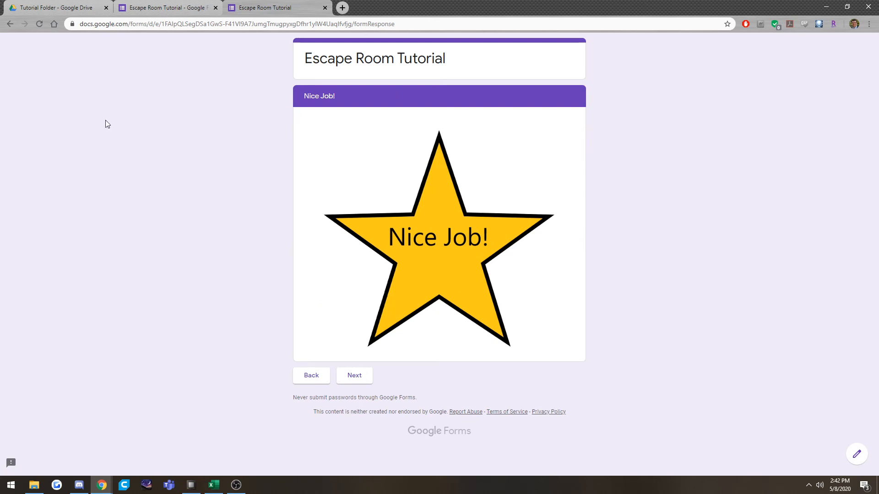
pyautogui.click(308, 377)
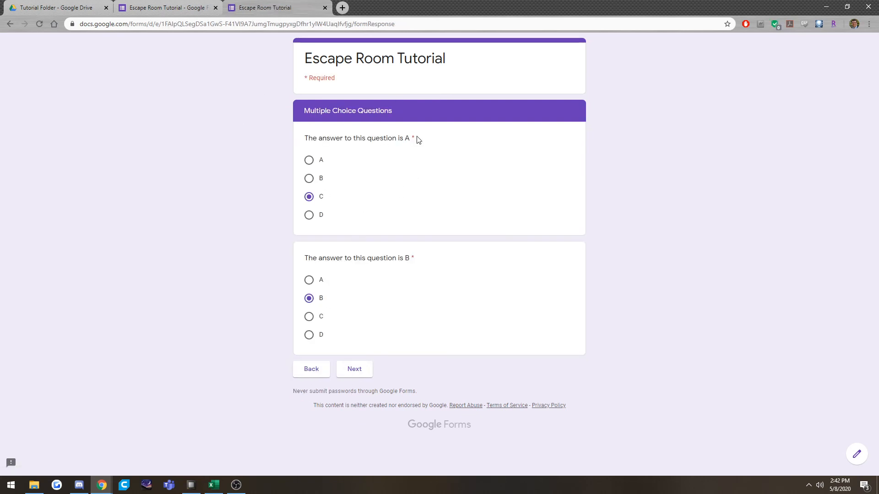
# In the form editor, examine where each answer of the two questions in the Multiple Choice Questions section routes, and return to the form preview.
pyautogui.click(208, 4)
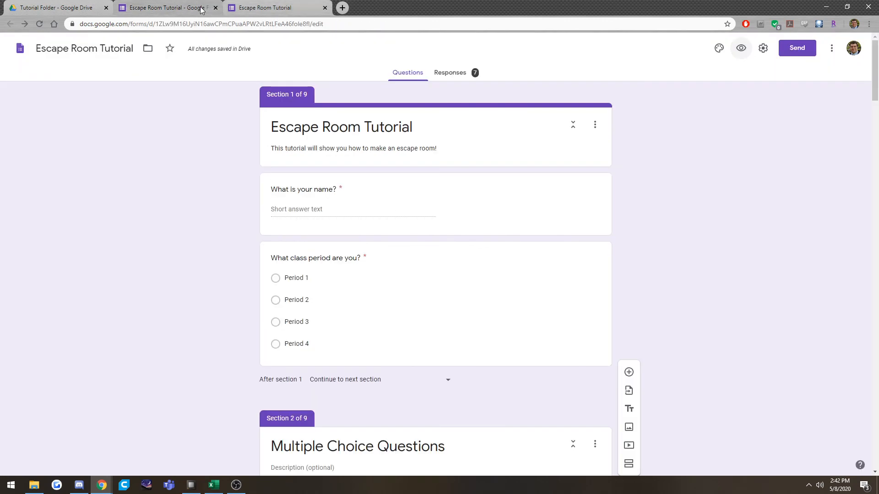
pyautogui.scroll(-8, 446, 334)
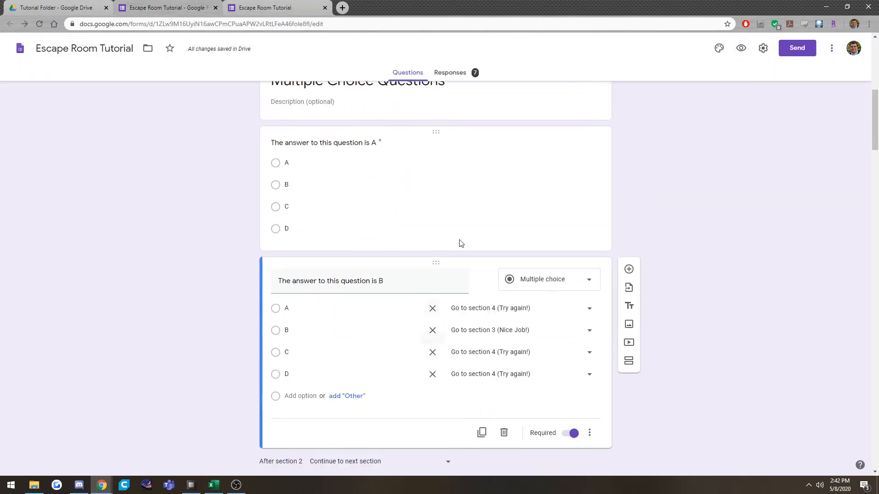
pyautogui.click(479, 213)
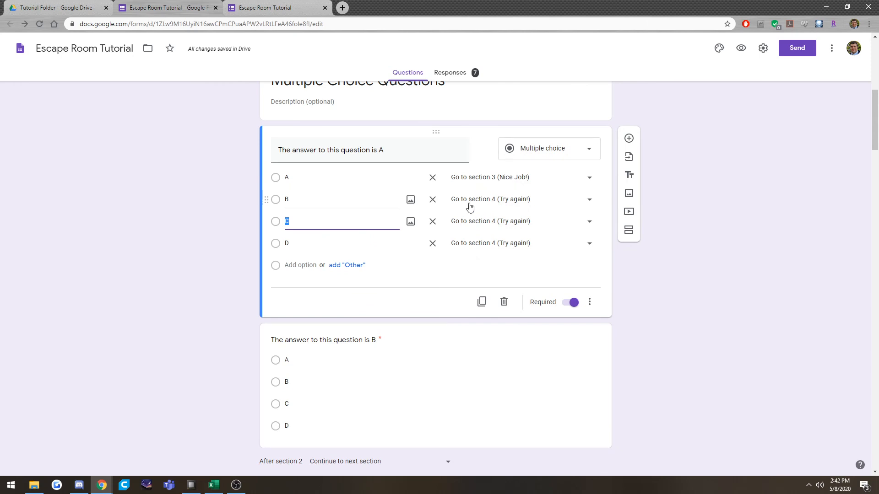
pyautogui.click(473, 397)
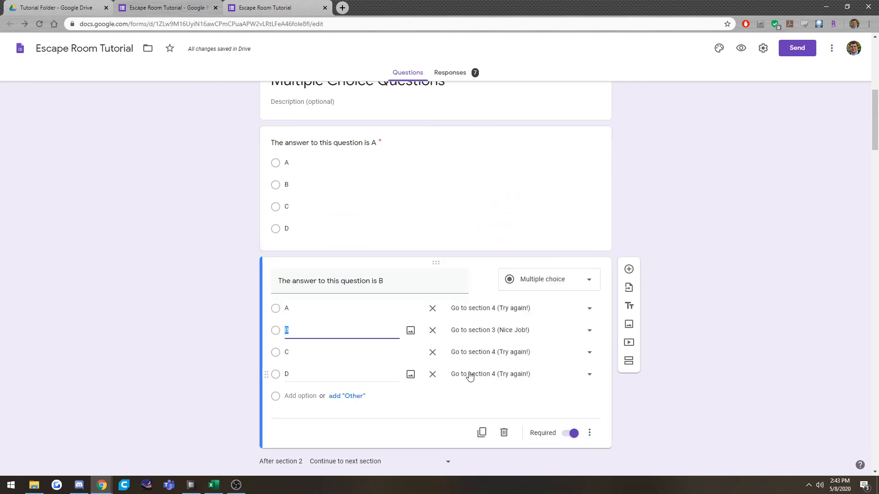
pyautogui.click(602, 325)
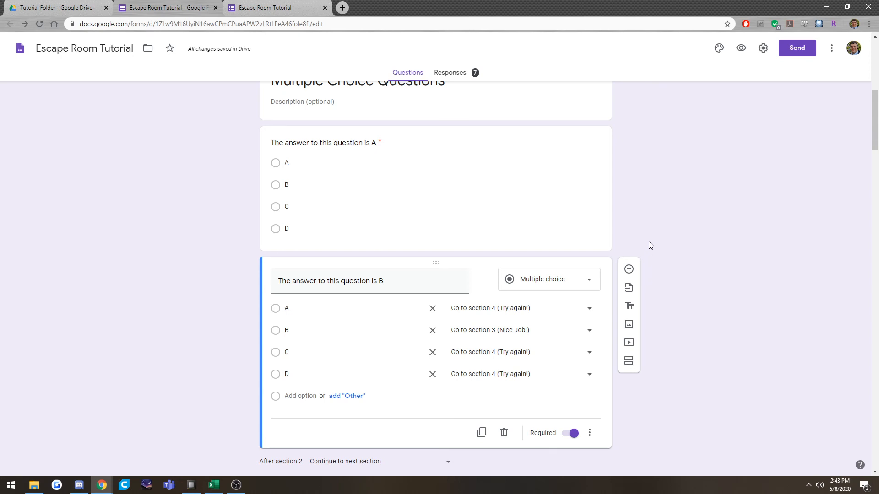
pyautogui.scroll(1, 663, 259)
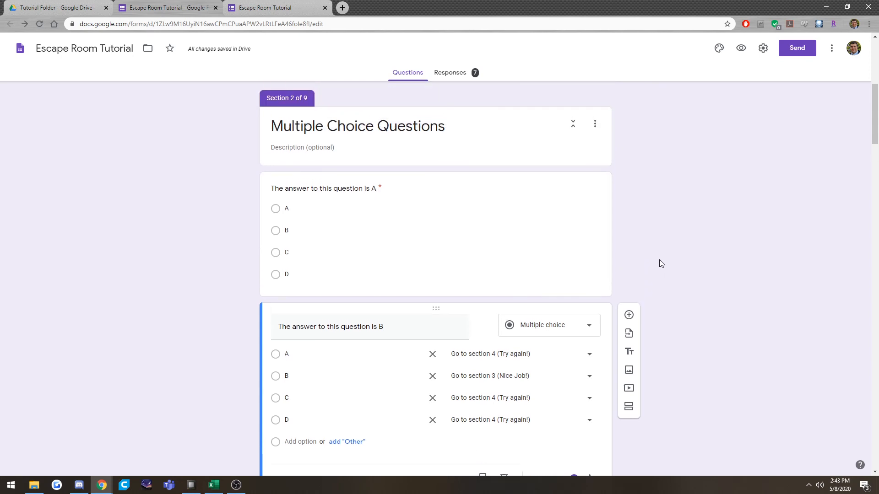
pyautogui.scroll(-2, 625, 280)
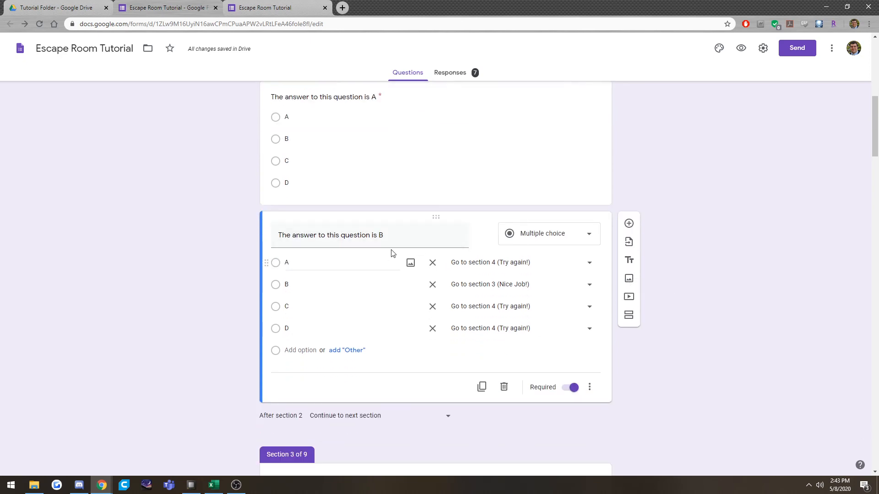
pyautogui.scroll(2, 235, 298)
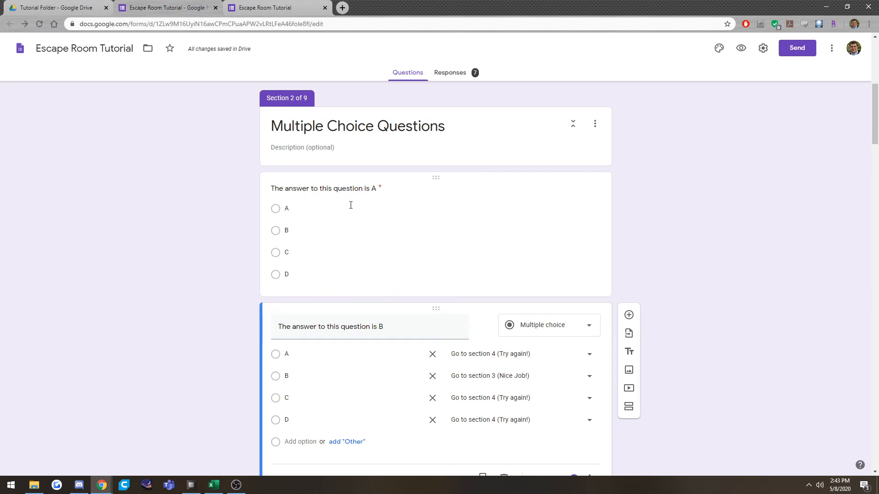
pyautogui.scroll(-1, 358, 230)
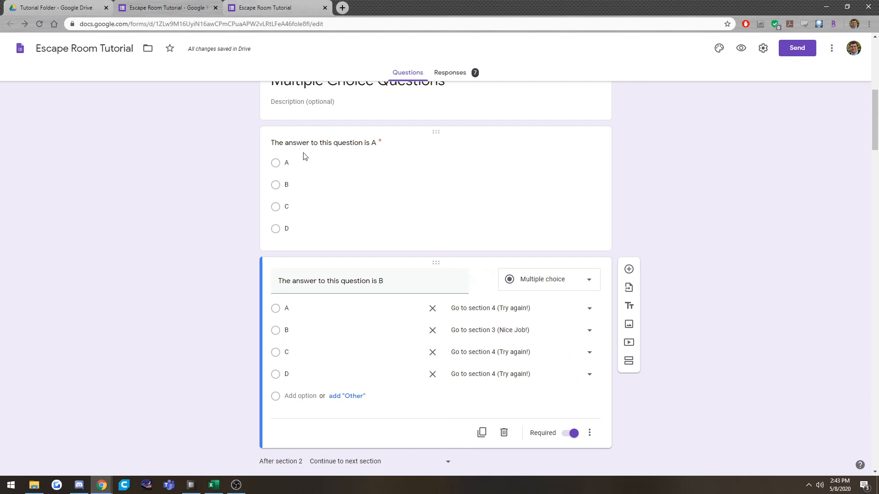
pyautogui.click(240, 9)
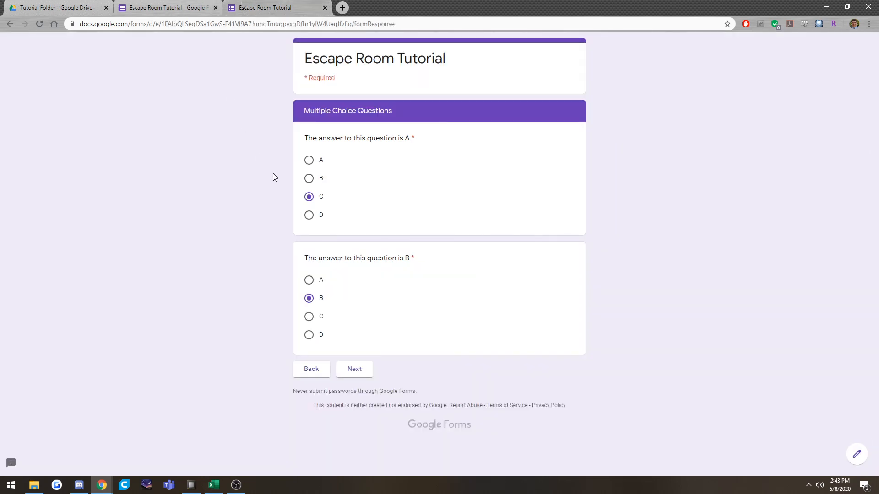